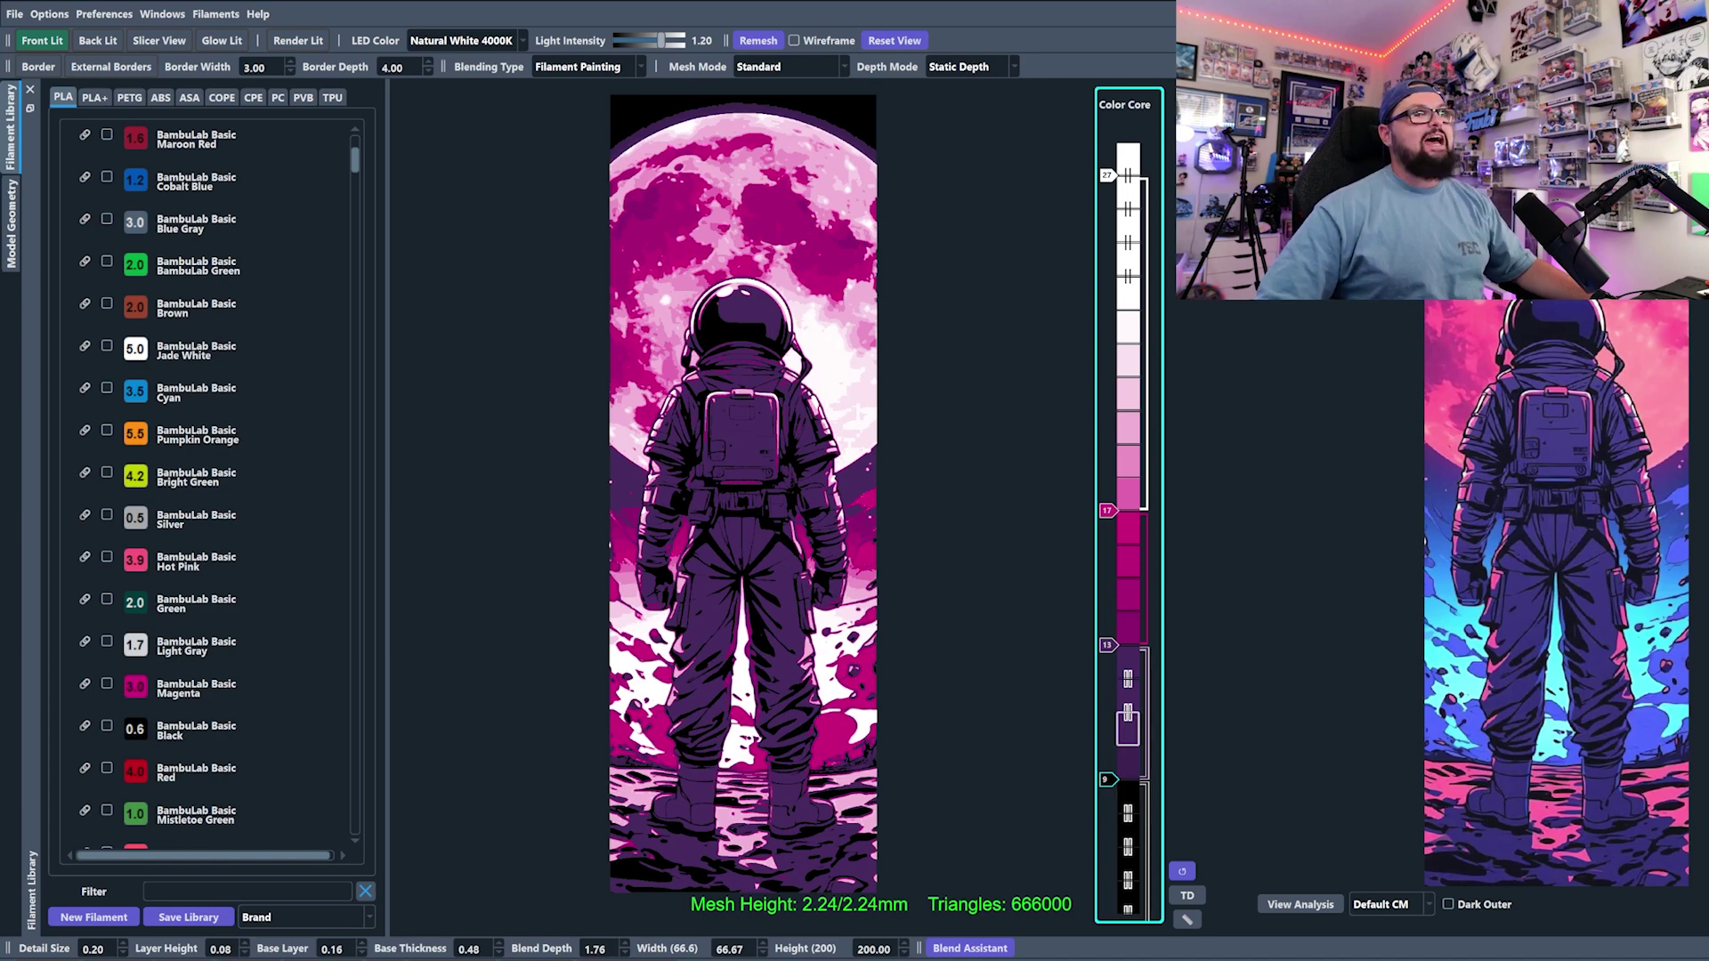
scroll(1128, 828, "down", 1)
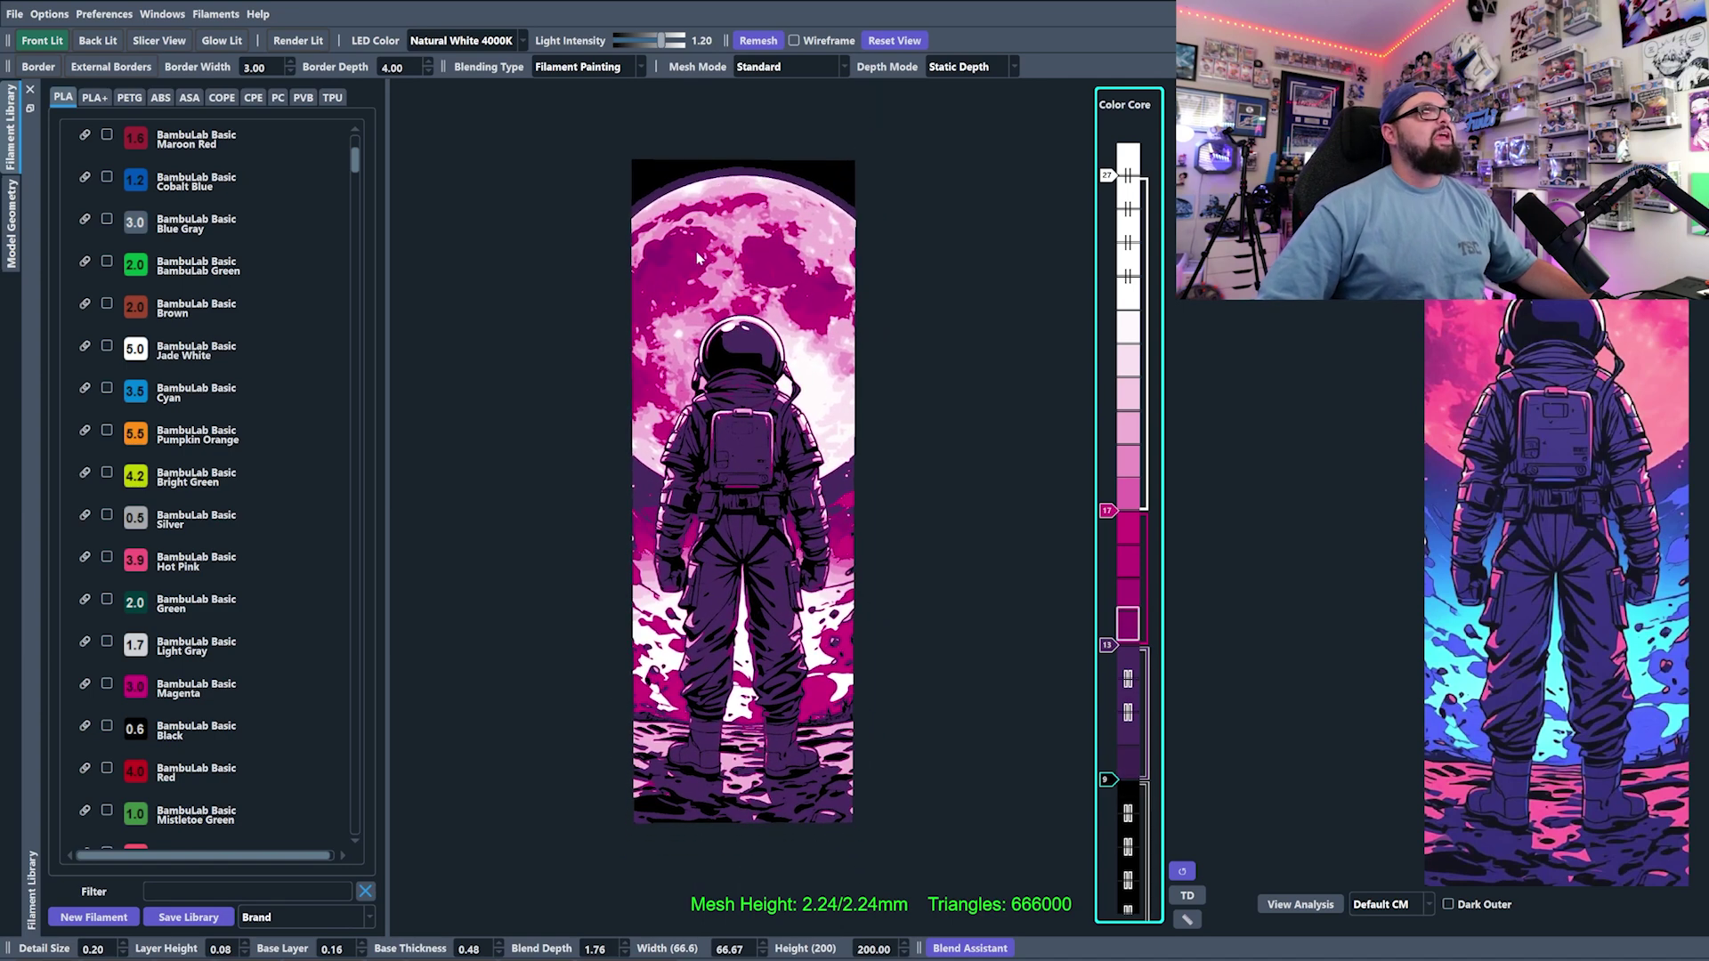
scroll(801, 481, "up", 1)
scroll(810, 440, "down", 2)
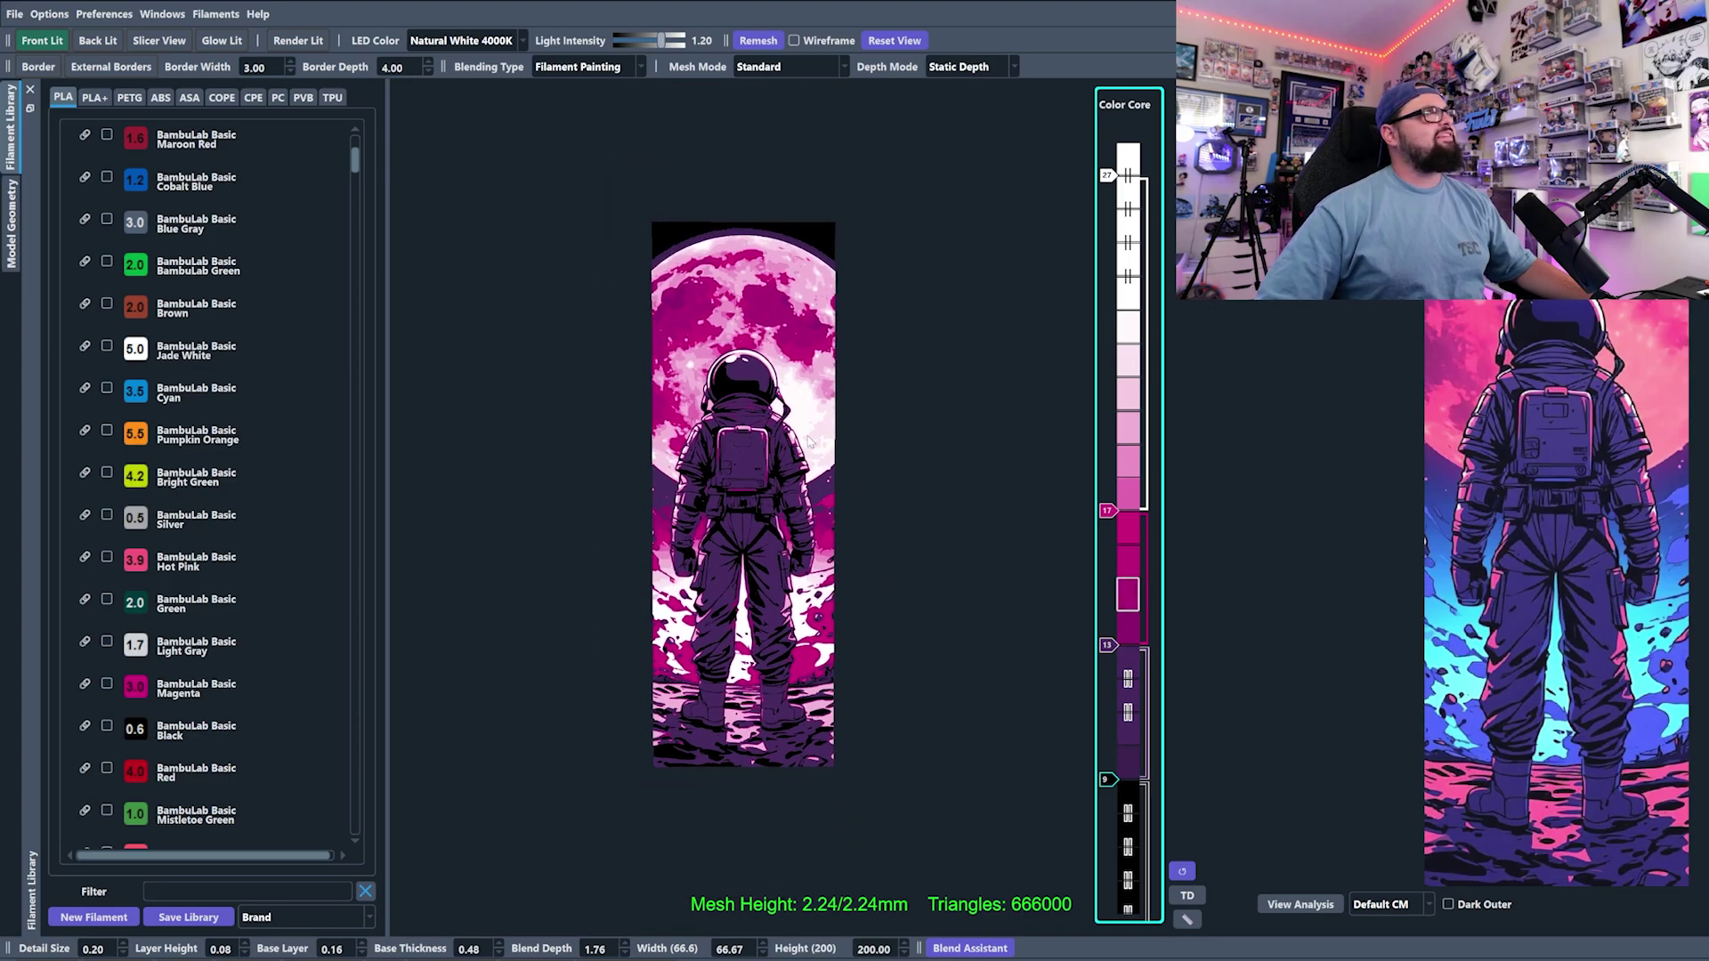
scroll(812, 441, "up", 1)
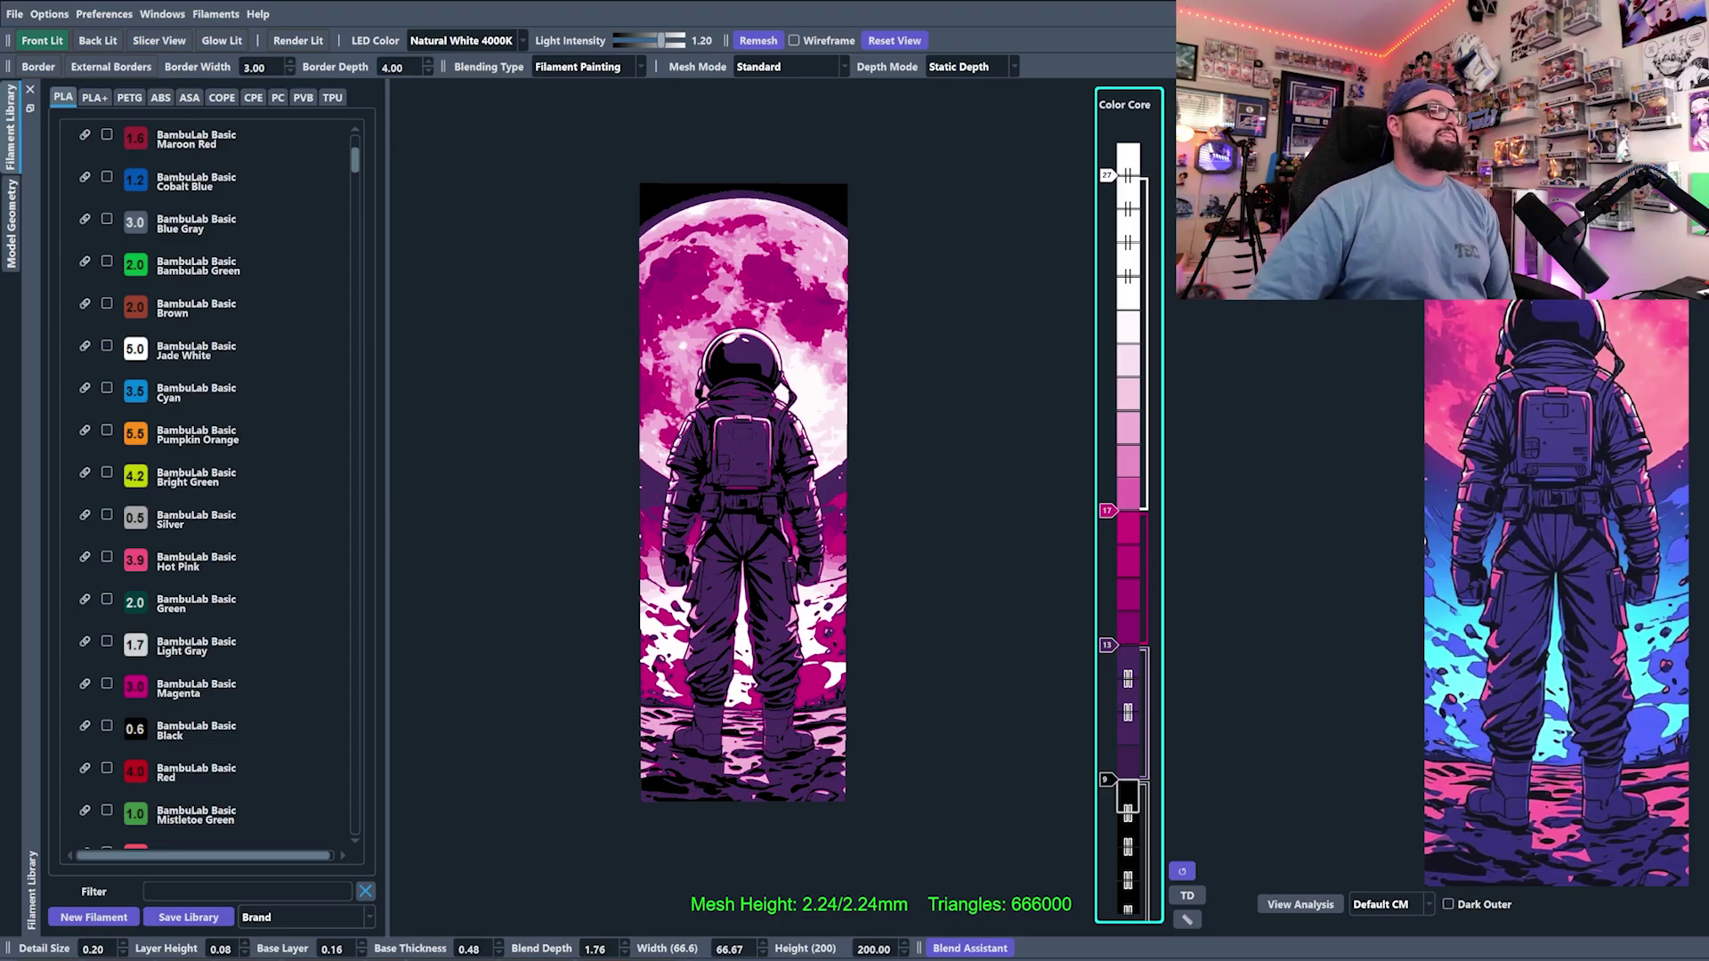
Examine the moon and astronaut in the model preview at close range and at an angle, comparing them with the reference image.
left_click(456, 951)
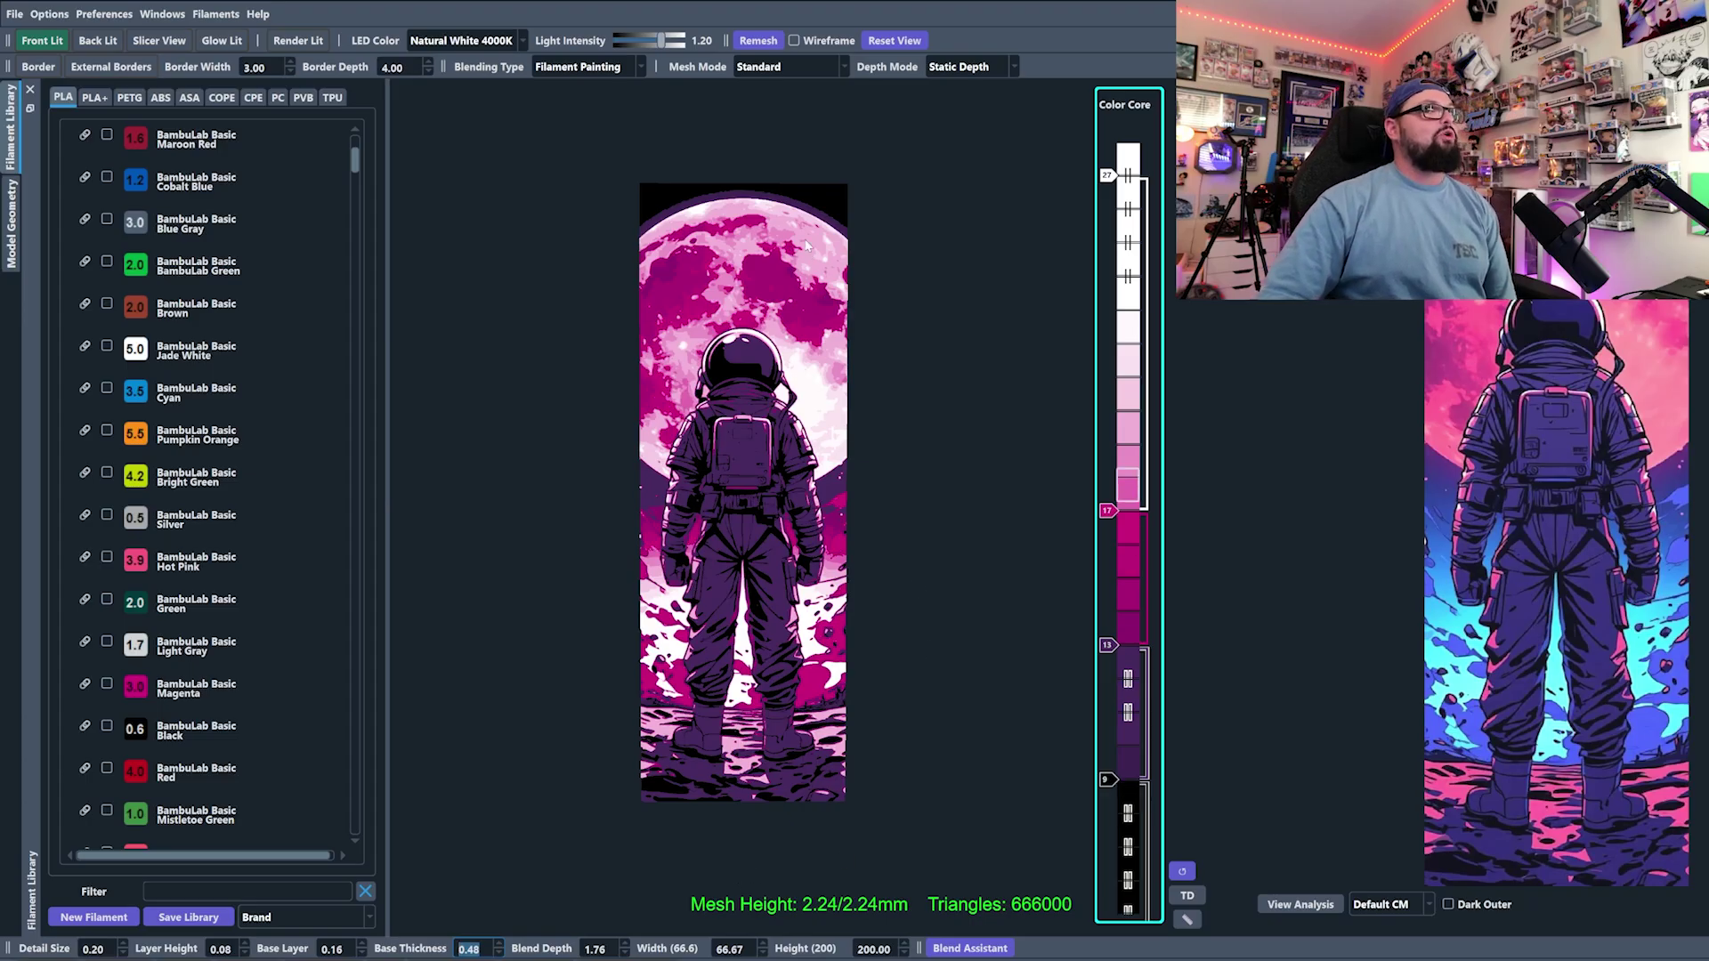
scroll(817, 151, "up", 2)
scroll(819, 397, "up", 5)
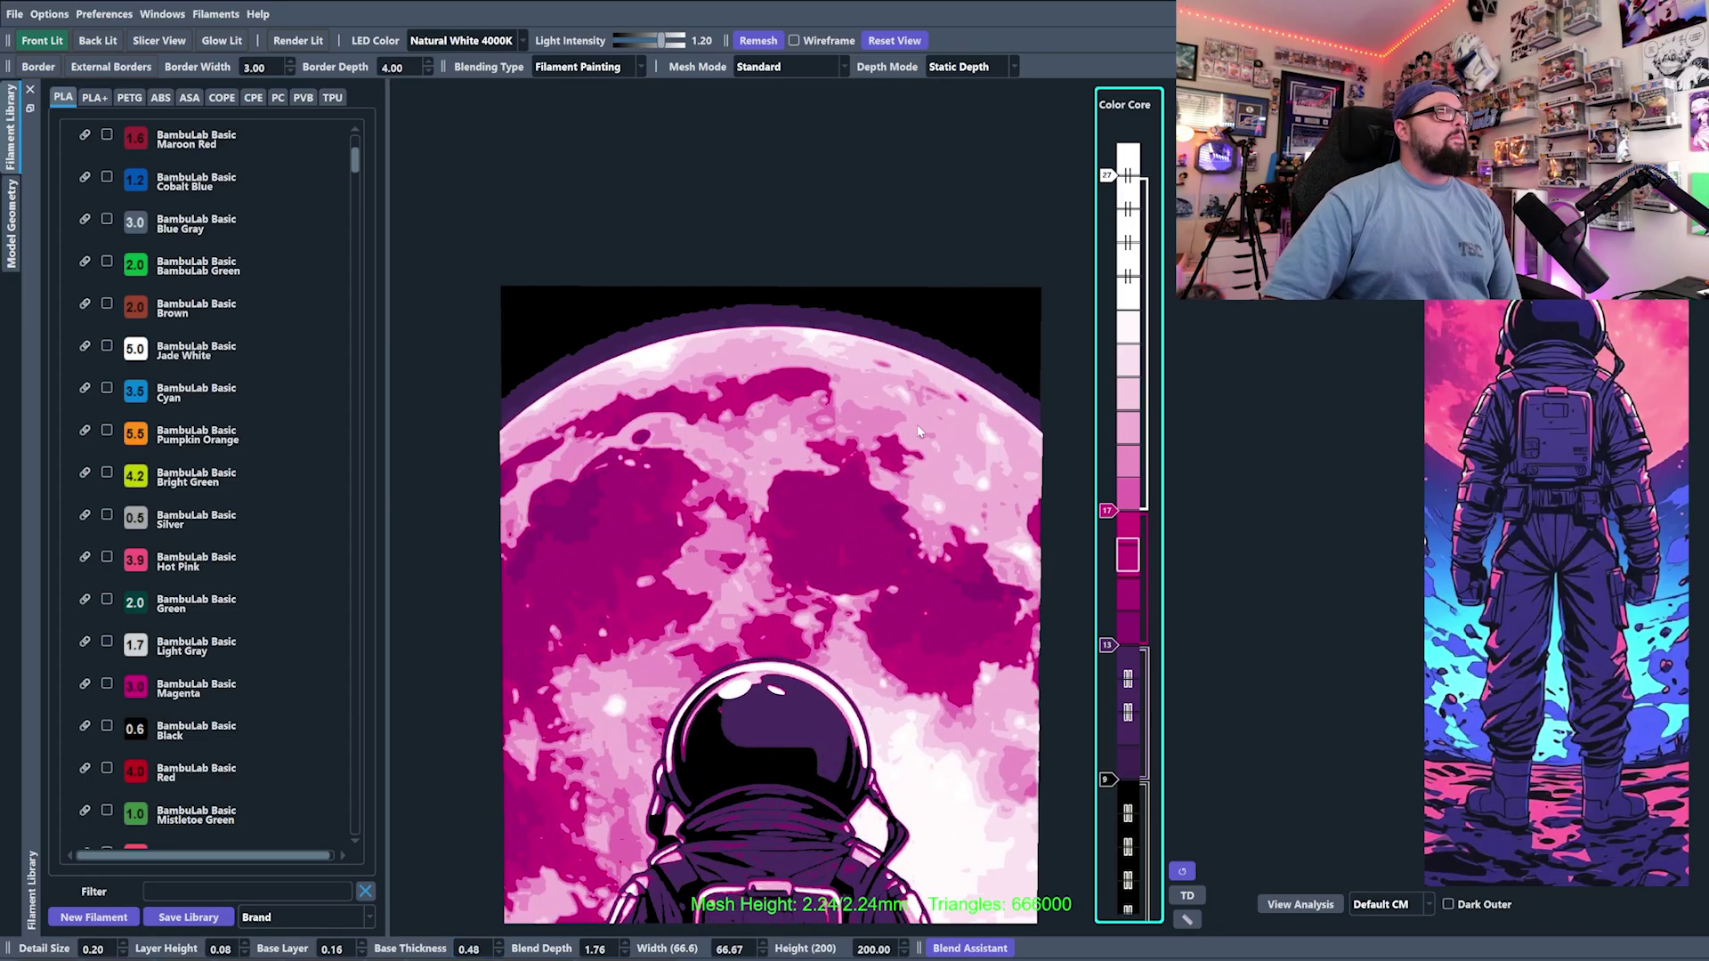
left_click_drag(977, 437, 868, 251)
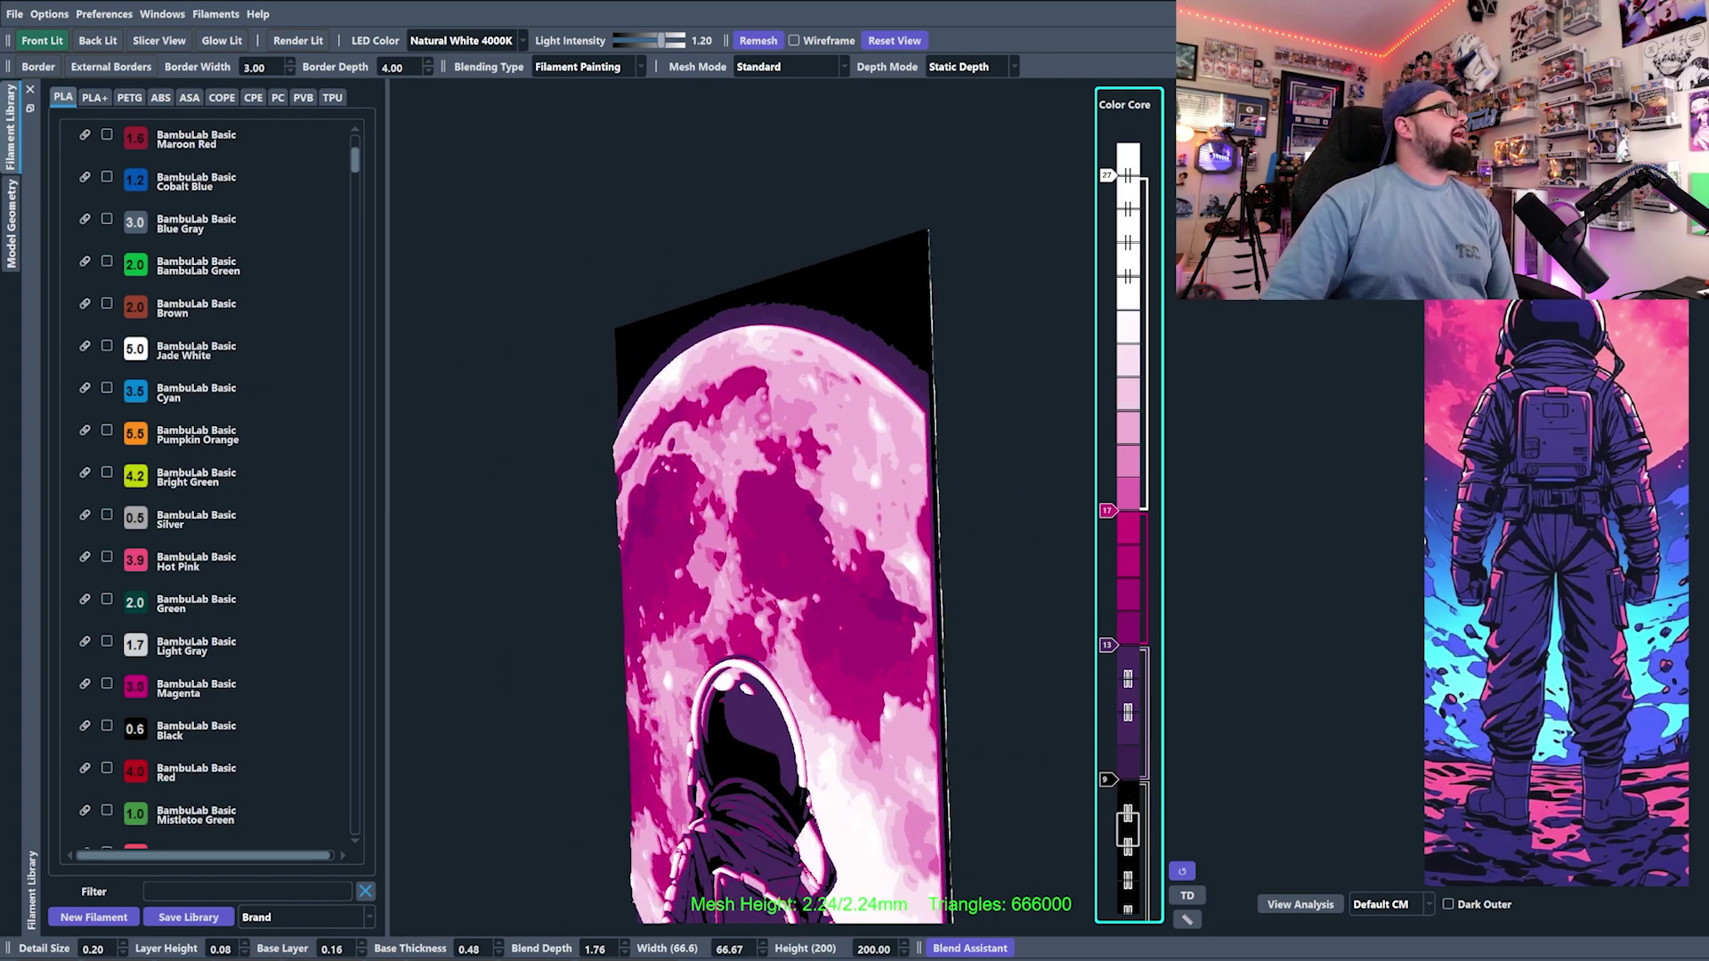
scroll(1513, 328, "down", 3)
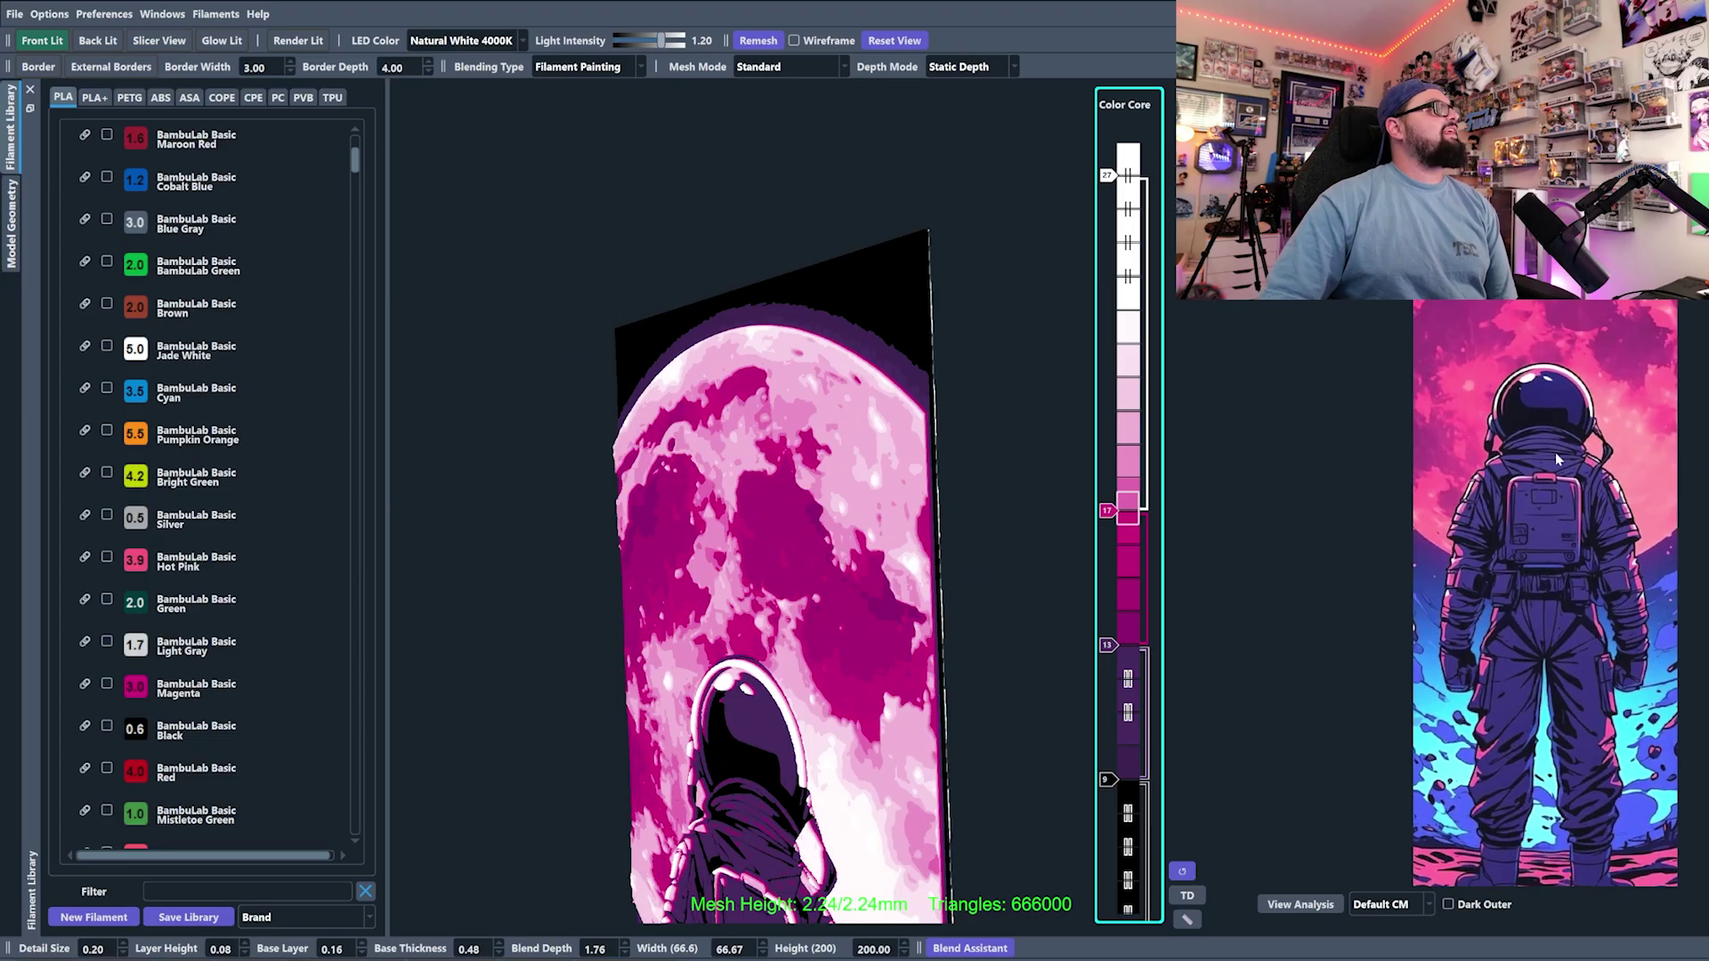
left_click_drag(1556, 452, 1485, 407)
scroll(1479, 671, "down", 2)
scroll(1480, 671, "up", 6)
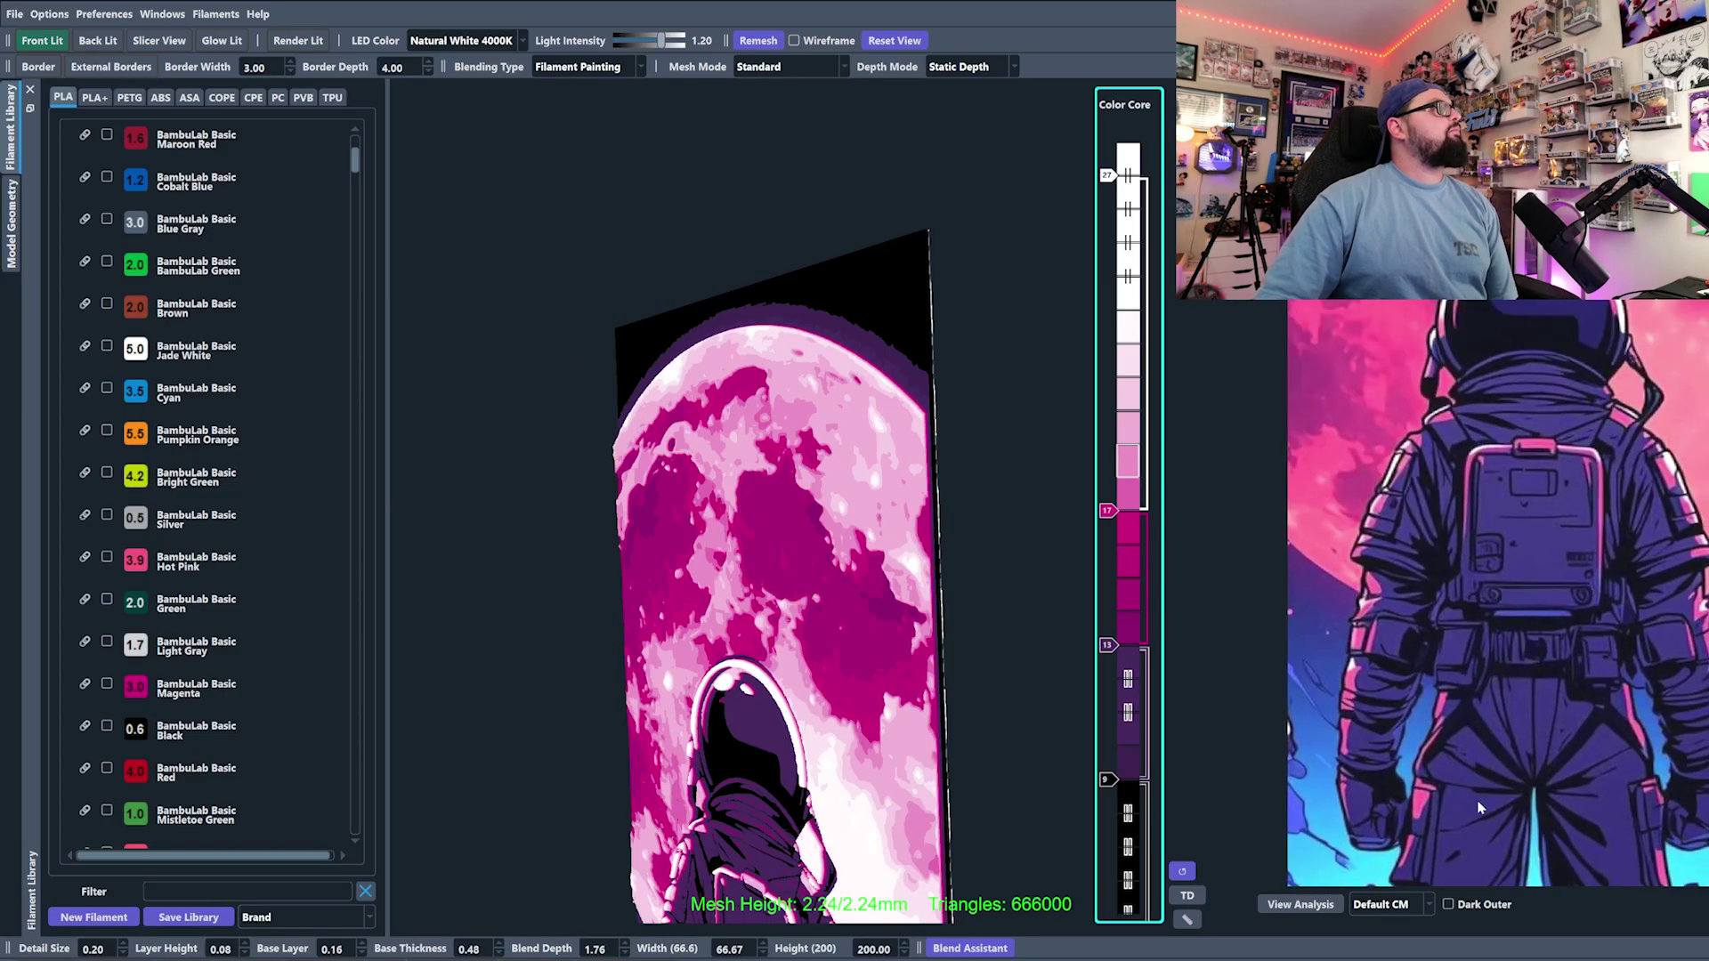
scroll(1504, 867, "down", 2)
scroll(1493, 648, "up", 5)
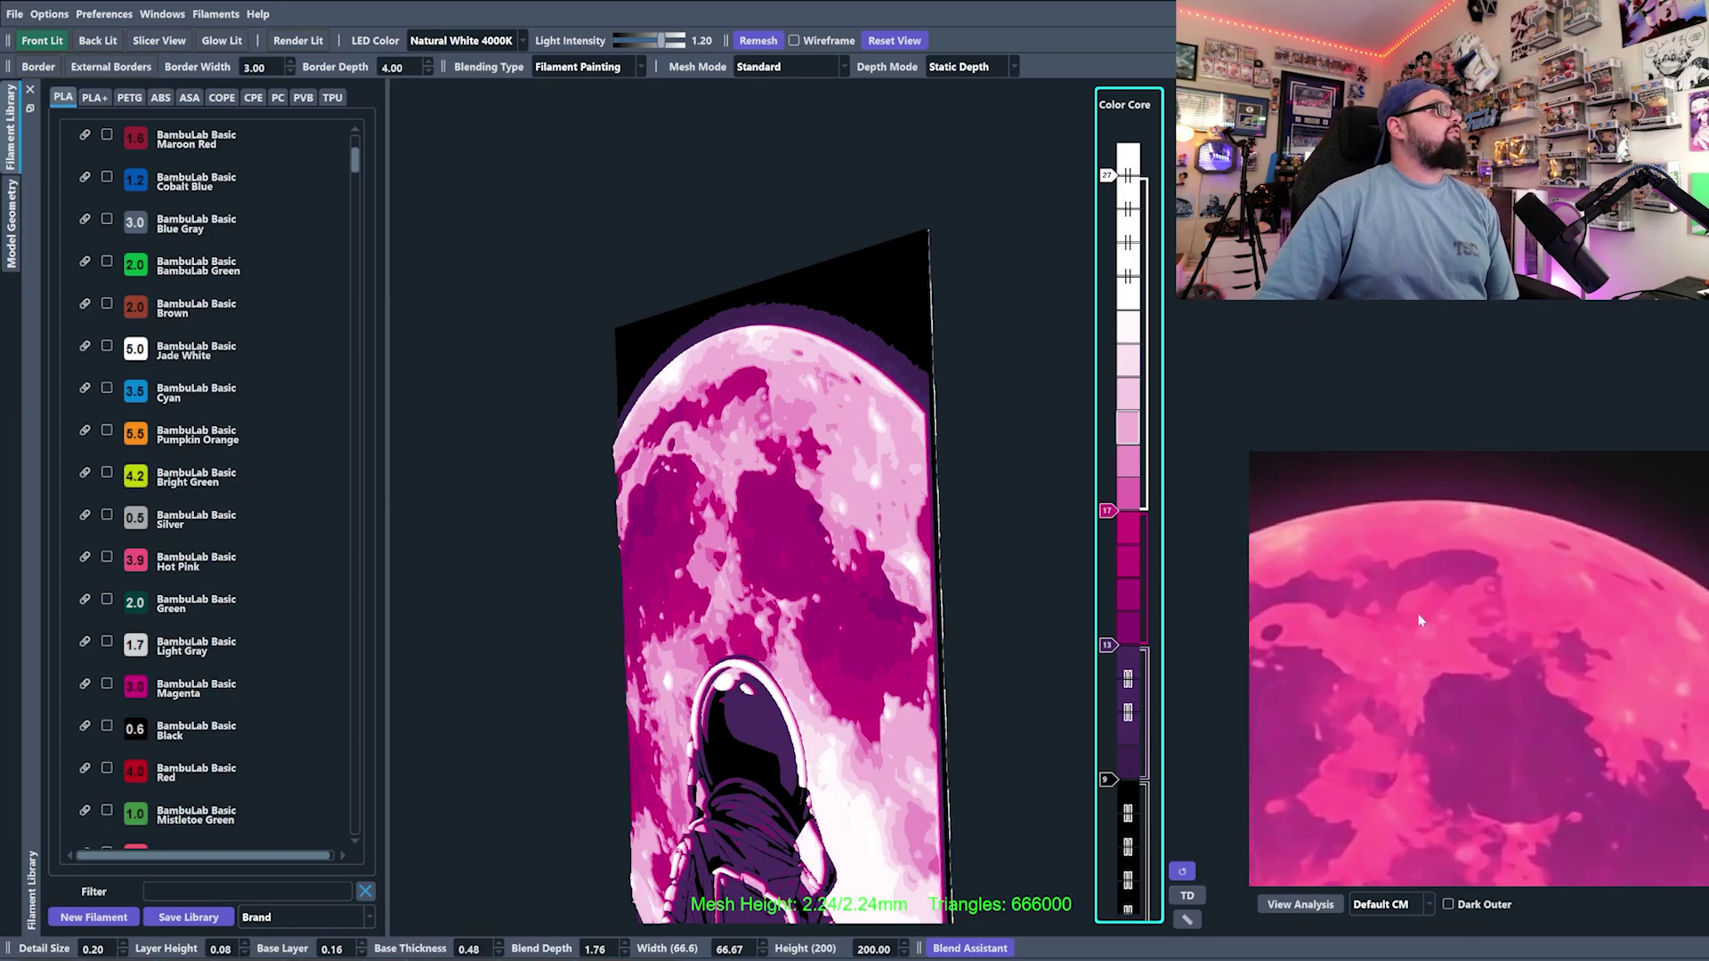
left_click_drag(1558, 669, 1643, 604)
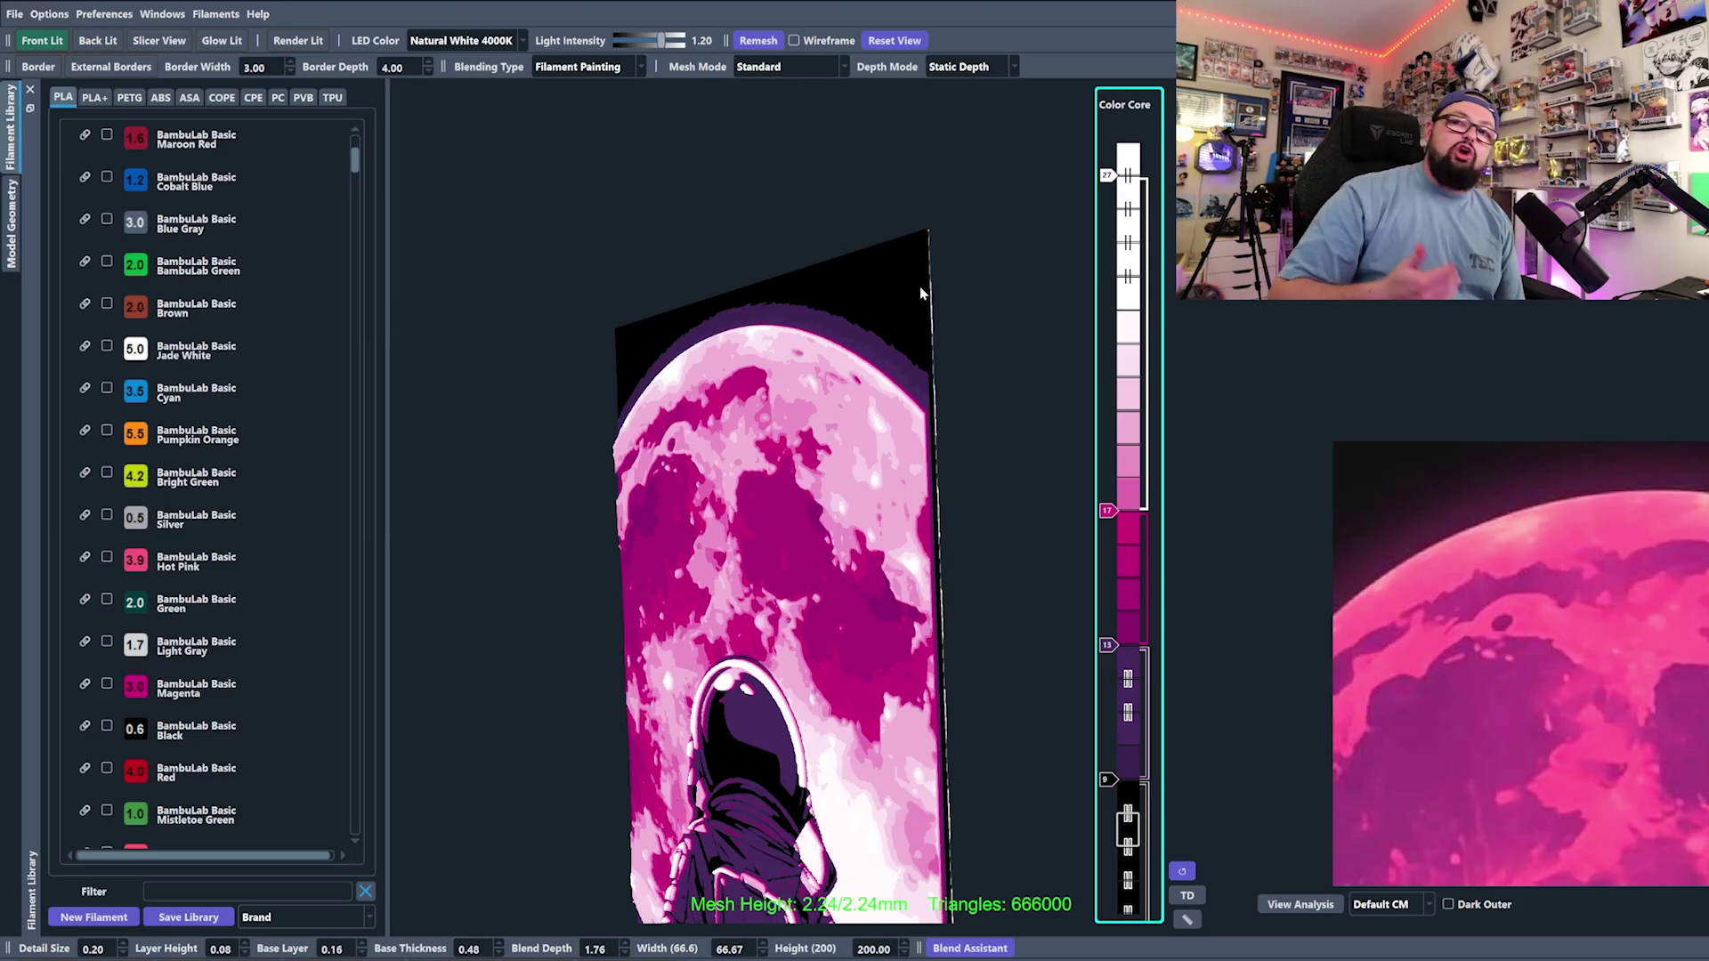
left_click_drag(920, 285, 964, 430)
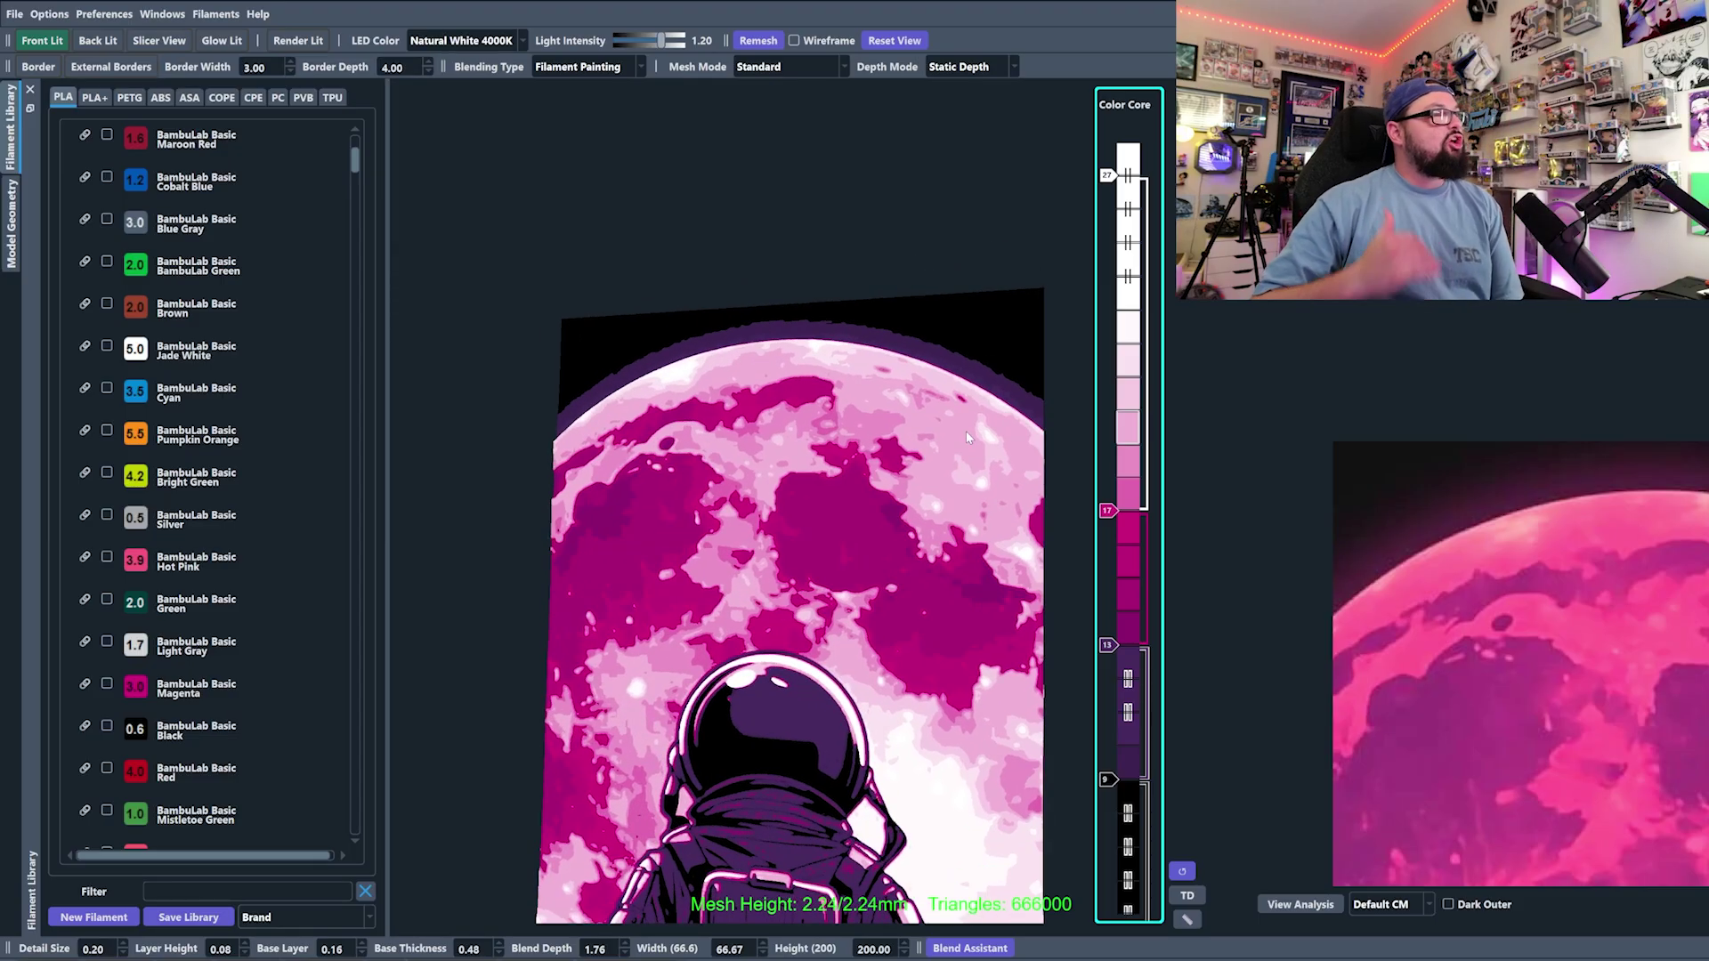
scroll(965, 430, "down", 5)
left_click_drag(820, 695, 850, 595)
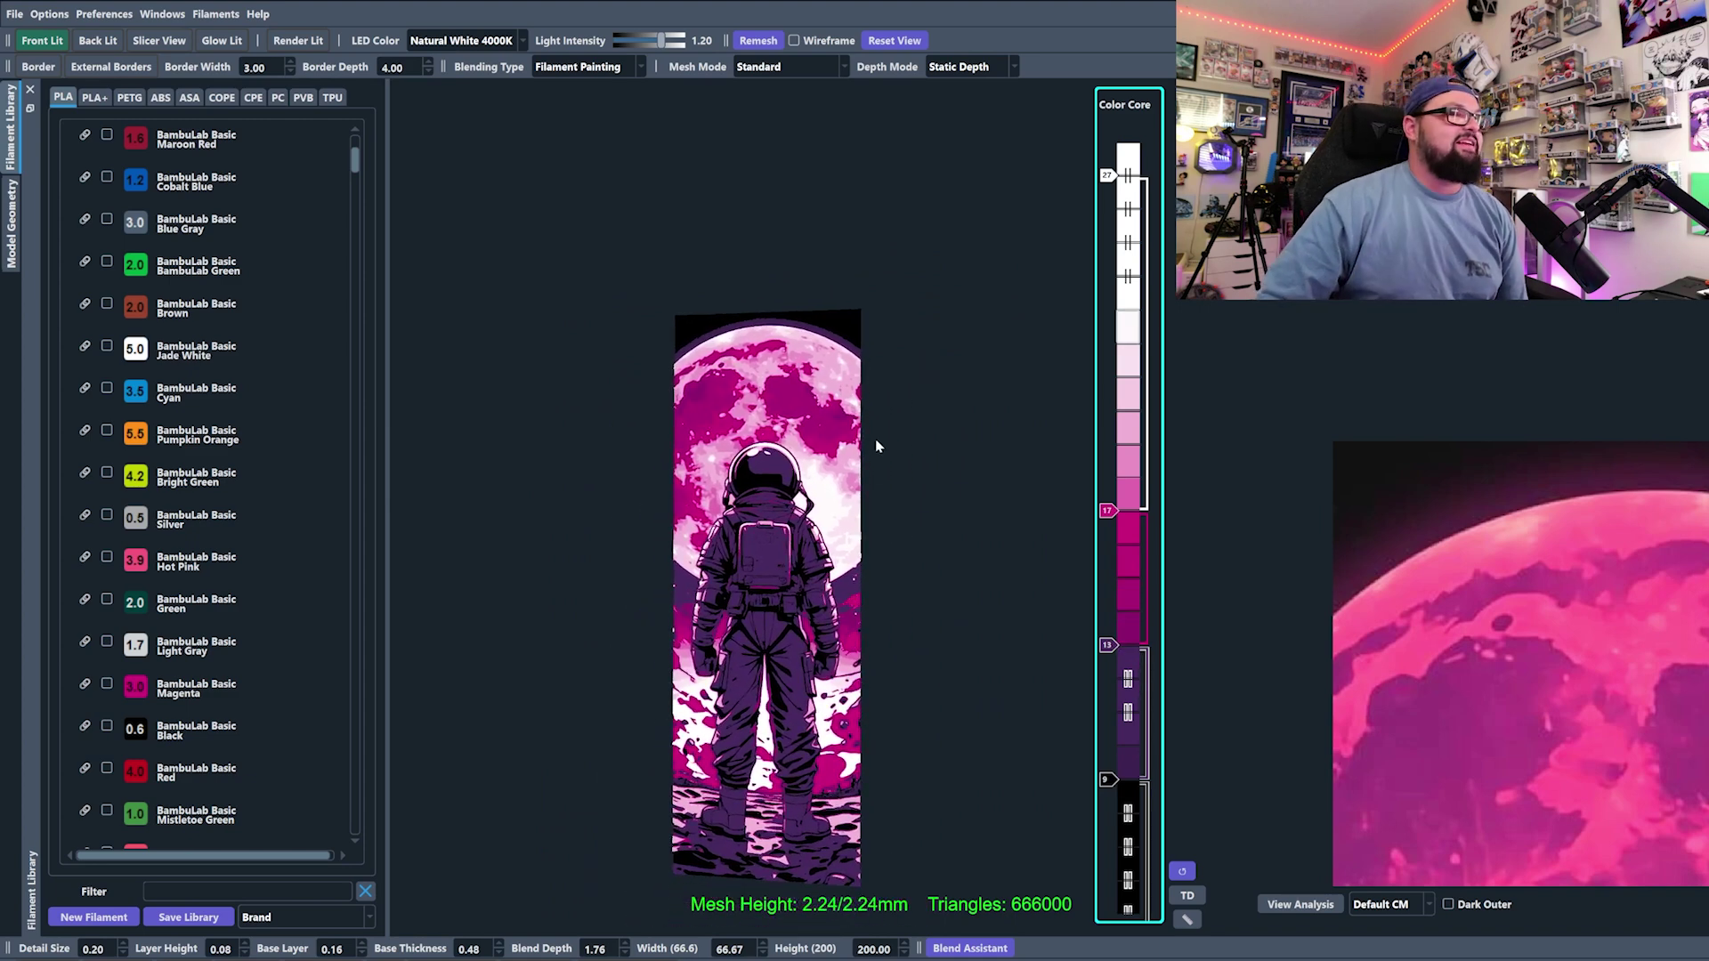
scroll(873, 446, "up", 3)
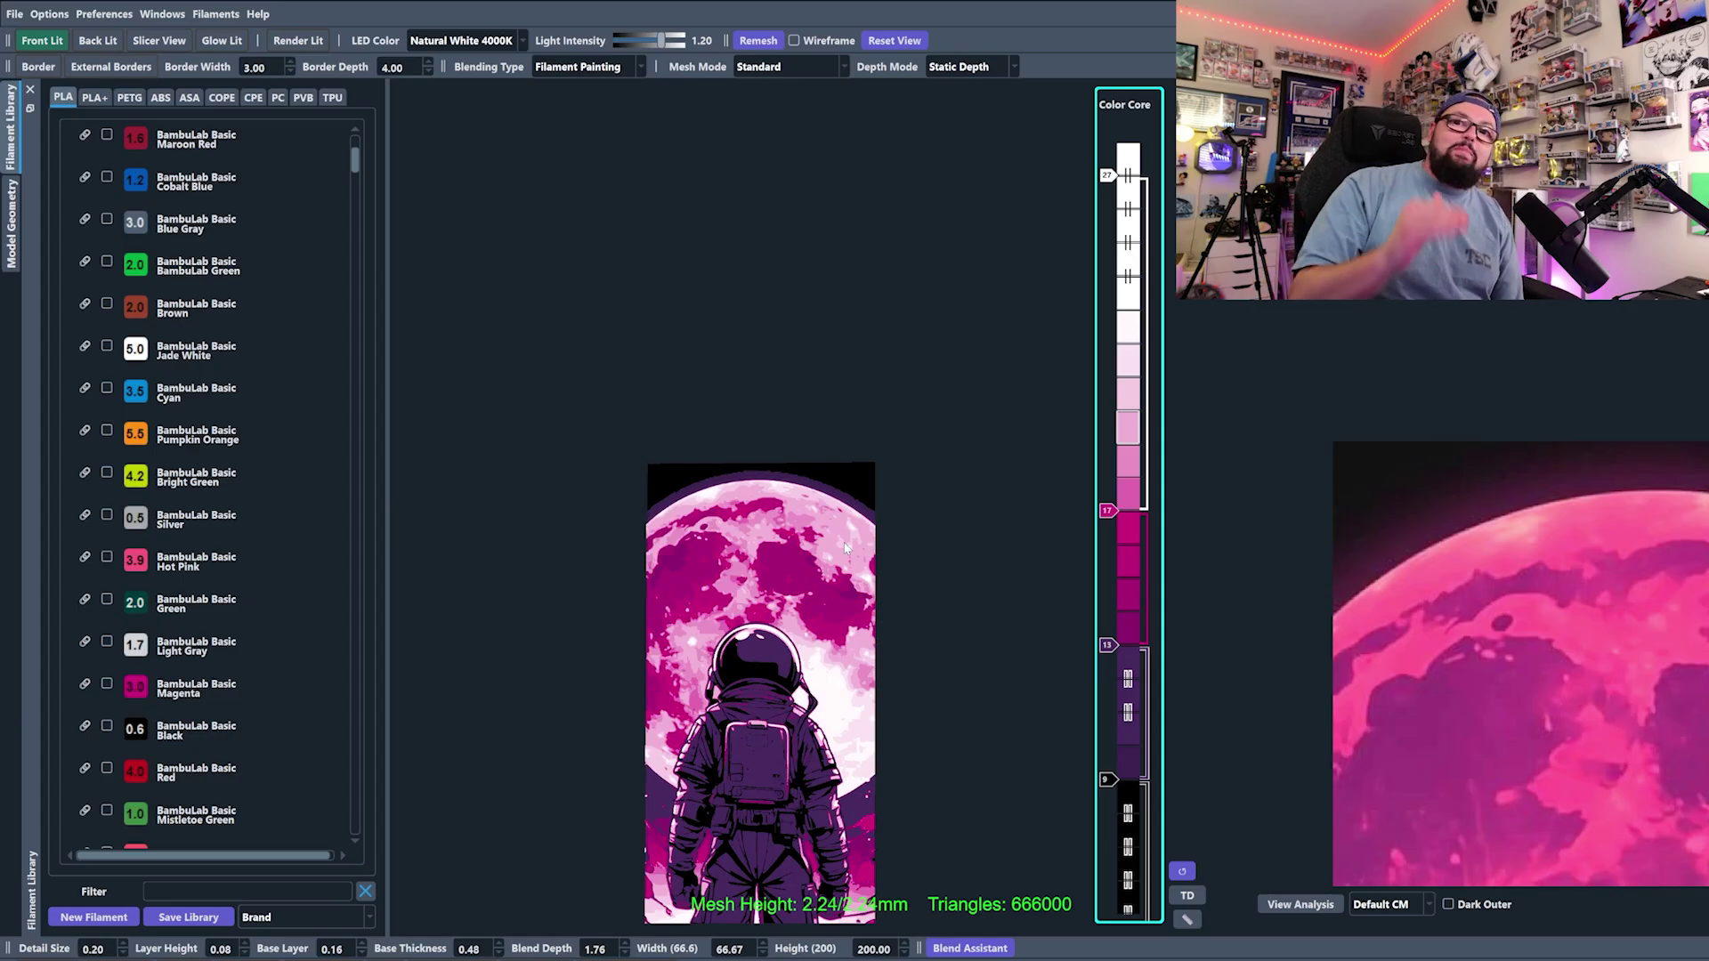
Set the base thickness to 1.04 mm and shift the black, purple and magenta color sliders up to layers 17, 21 and 25.
left_click_drag(603, 809, 985, 658)
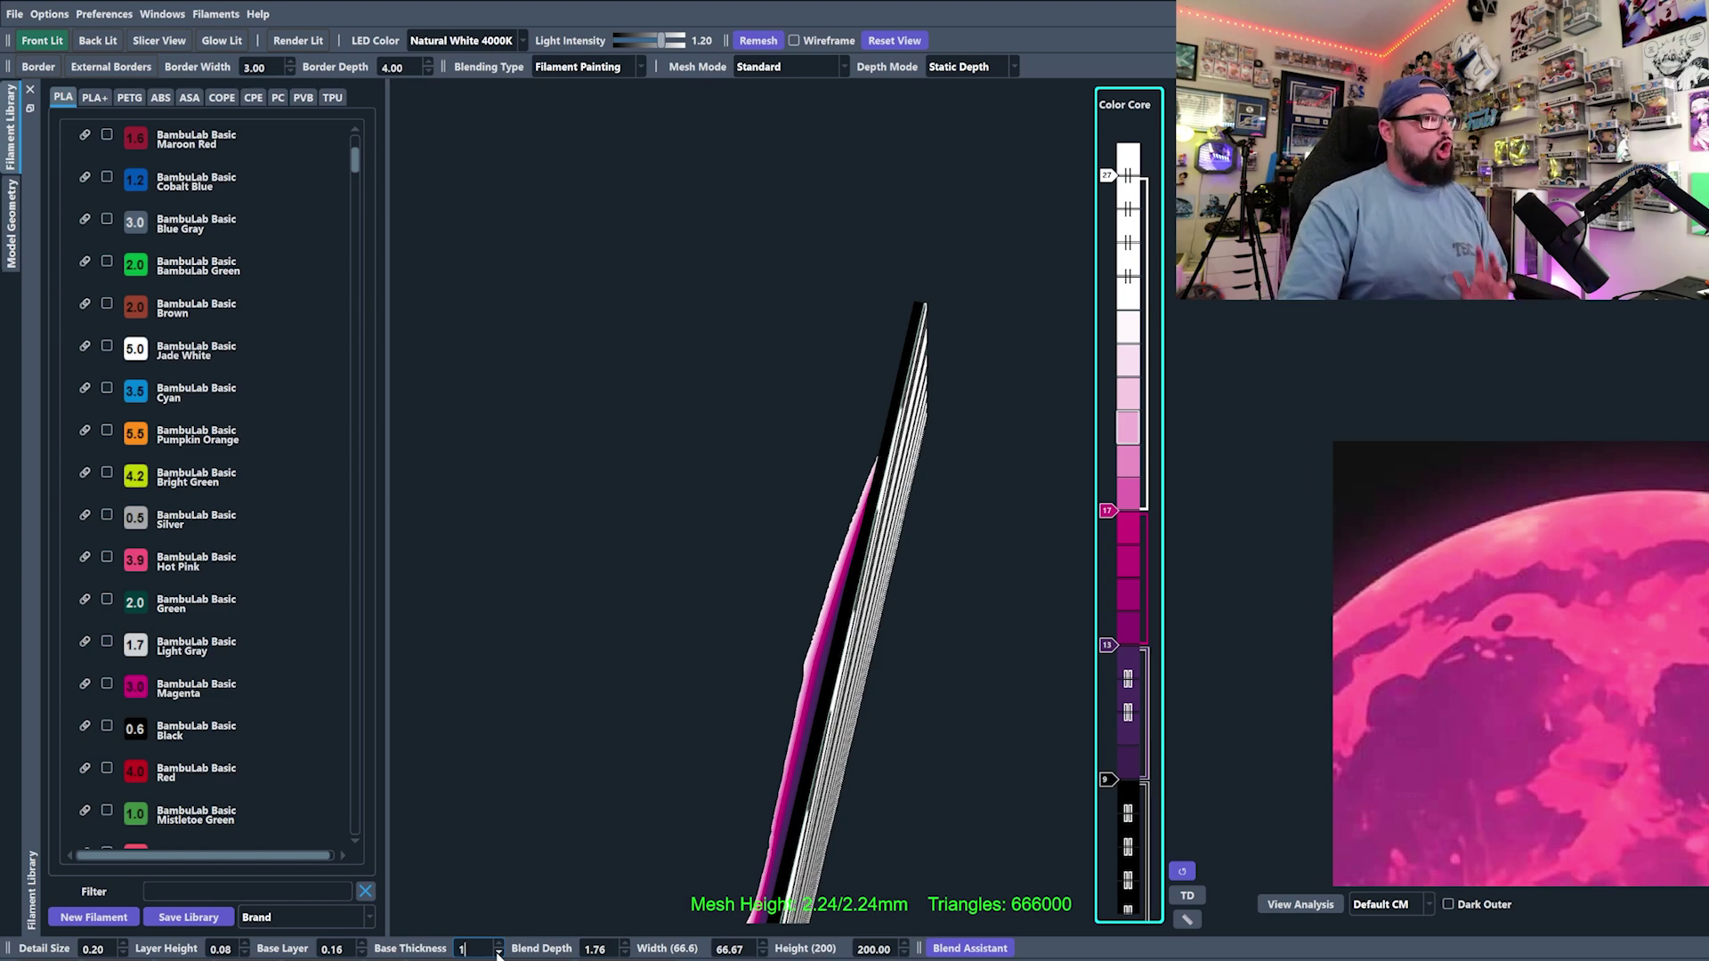
left_click(499, 949)
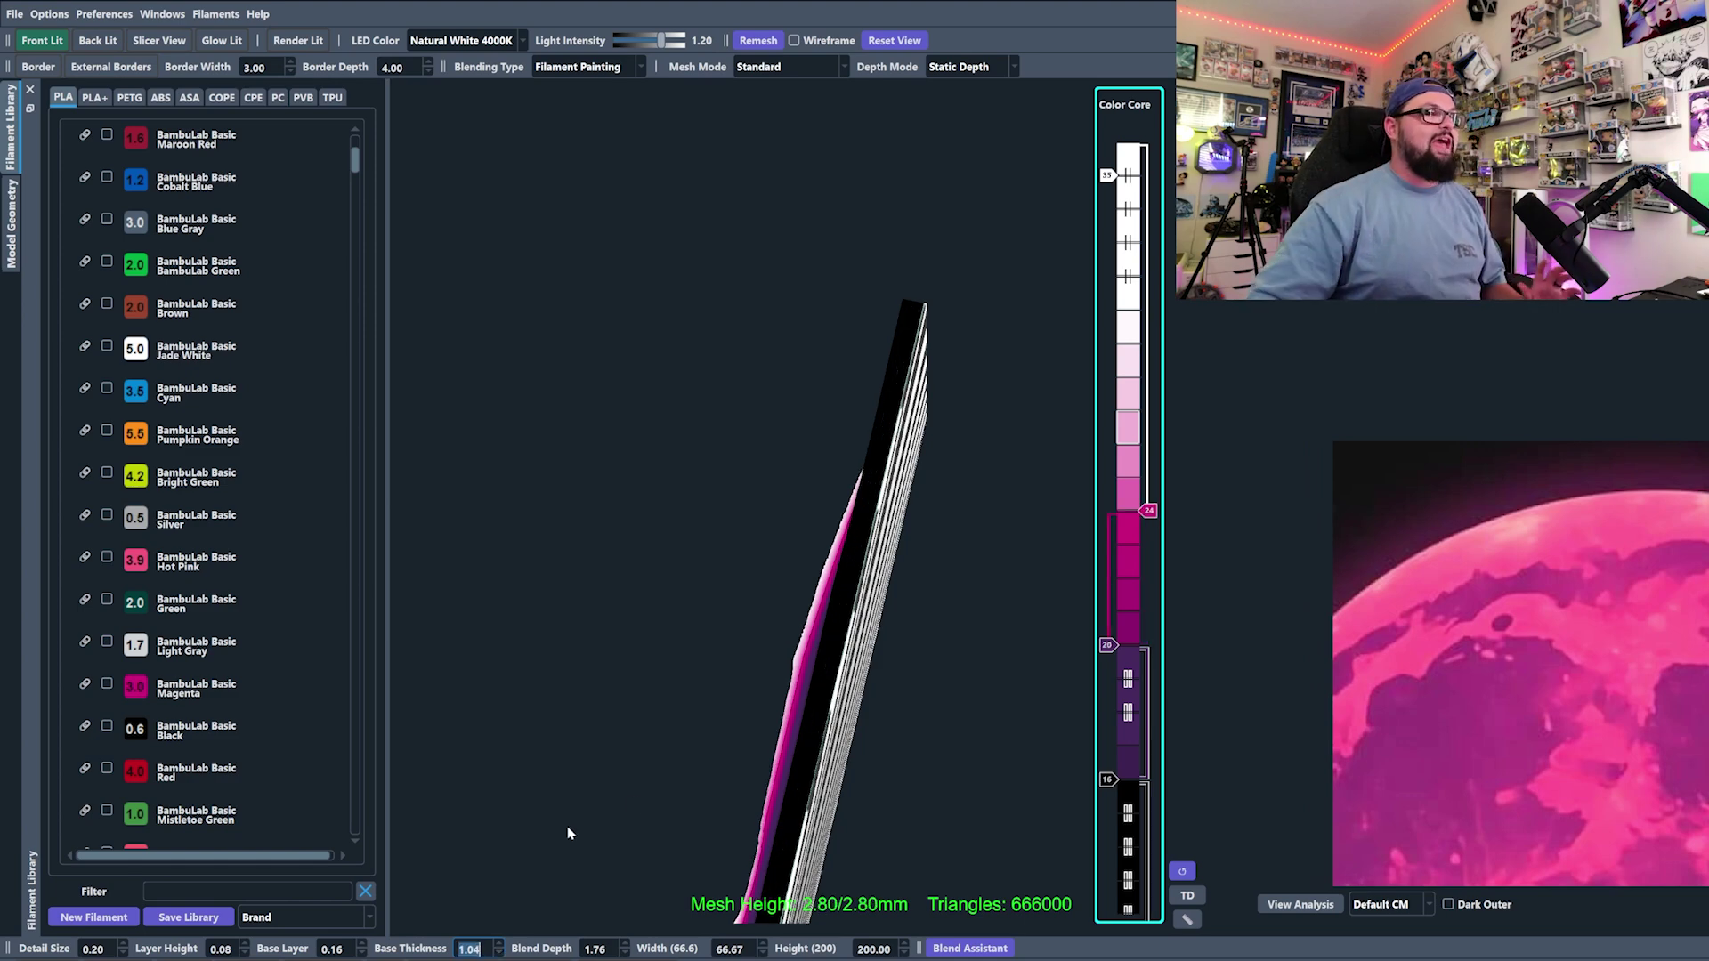
left_click_drag(816, 718, 824, 724)
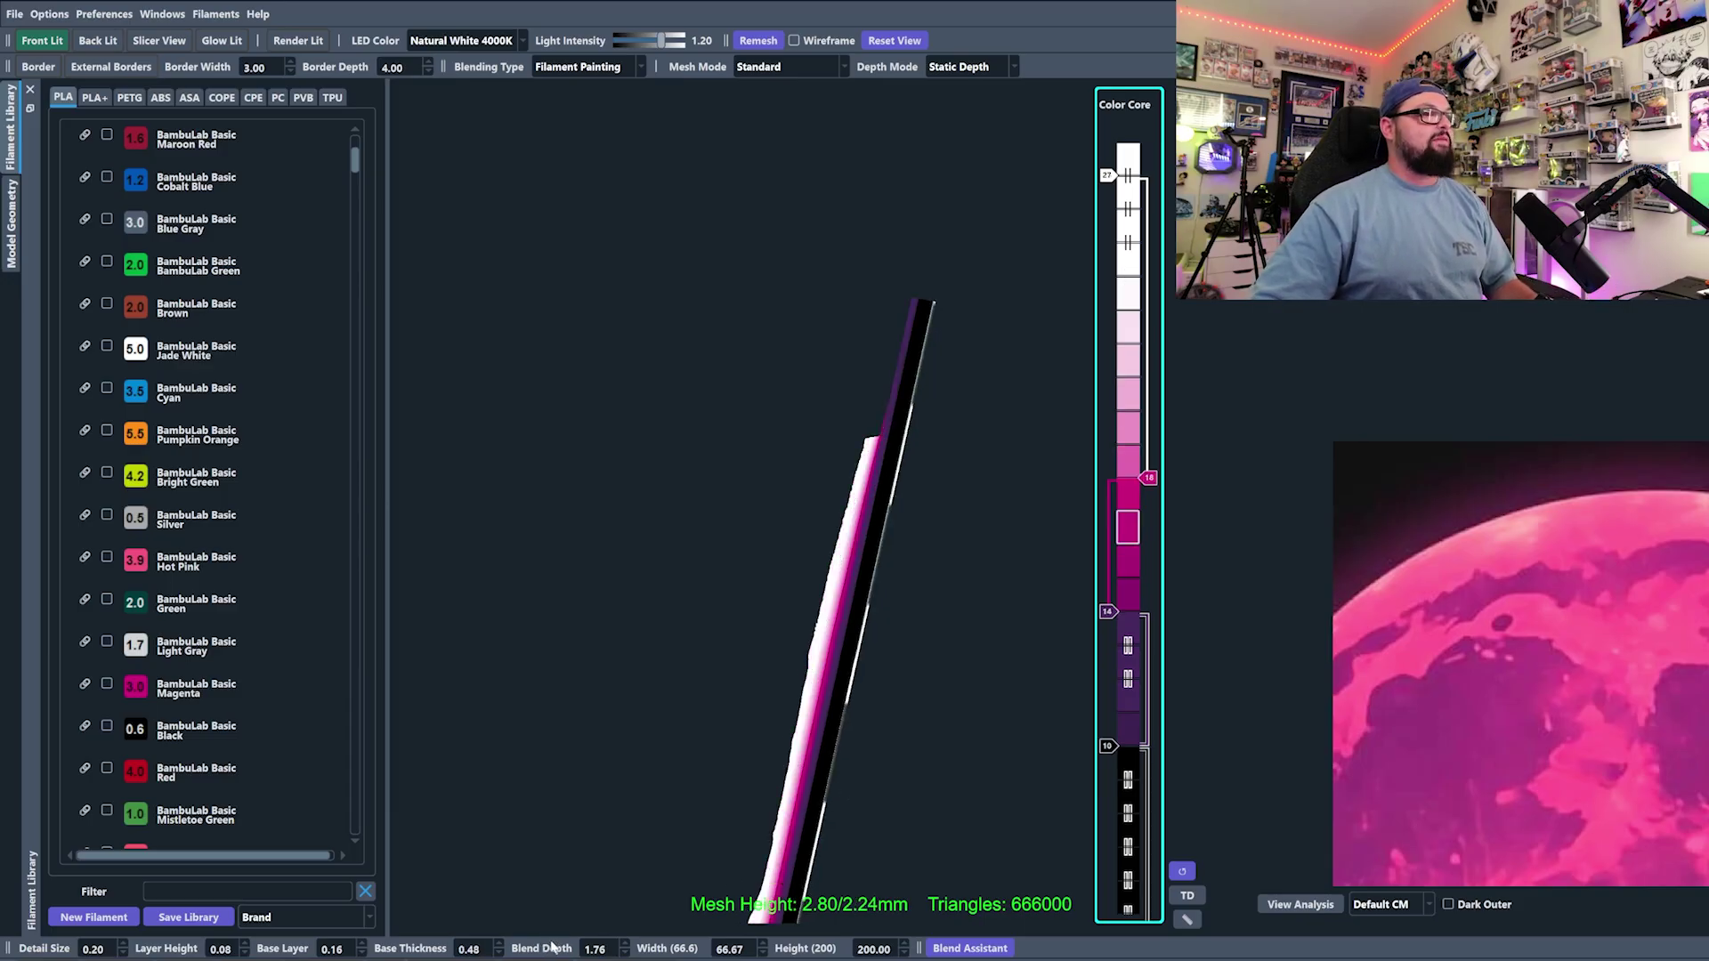
double_click(479, 951)
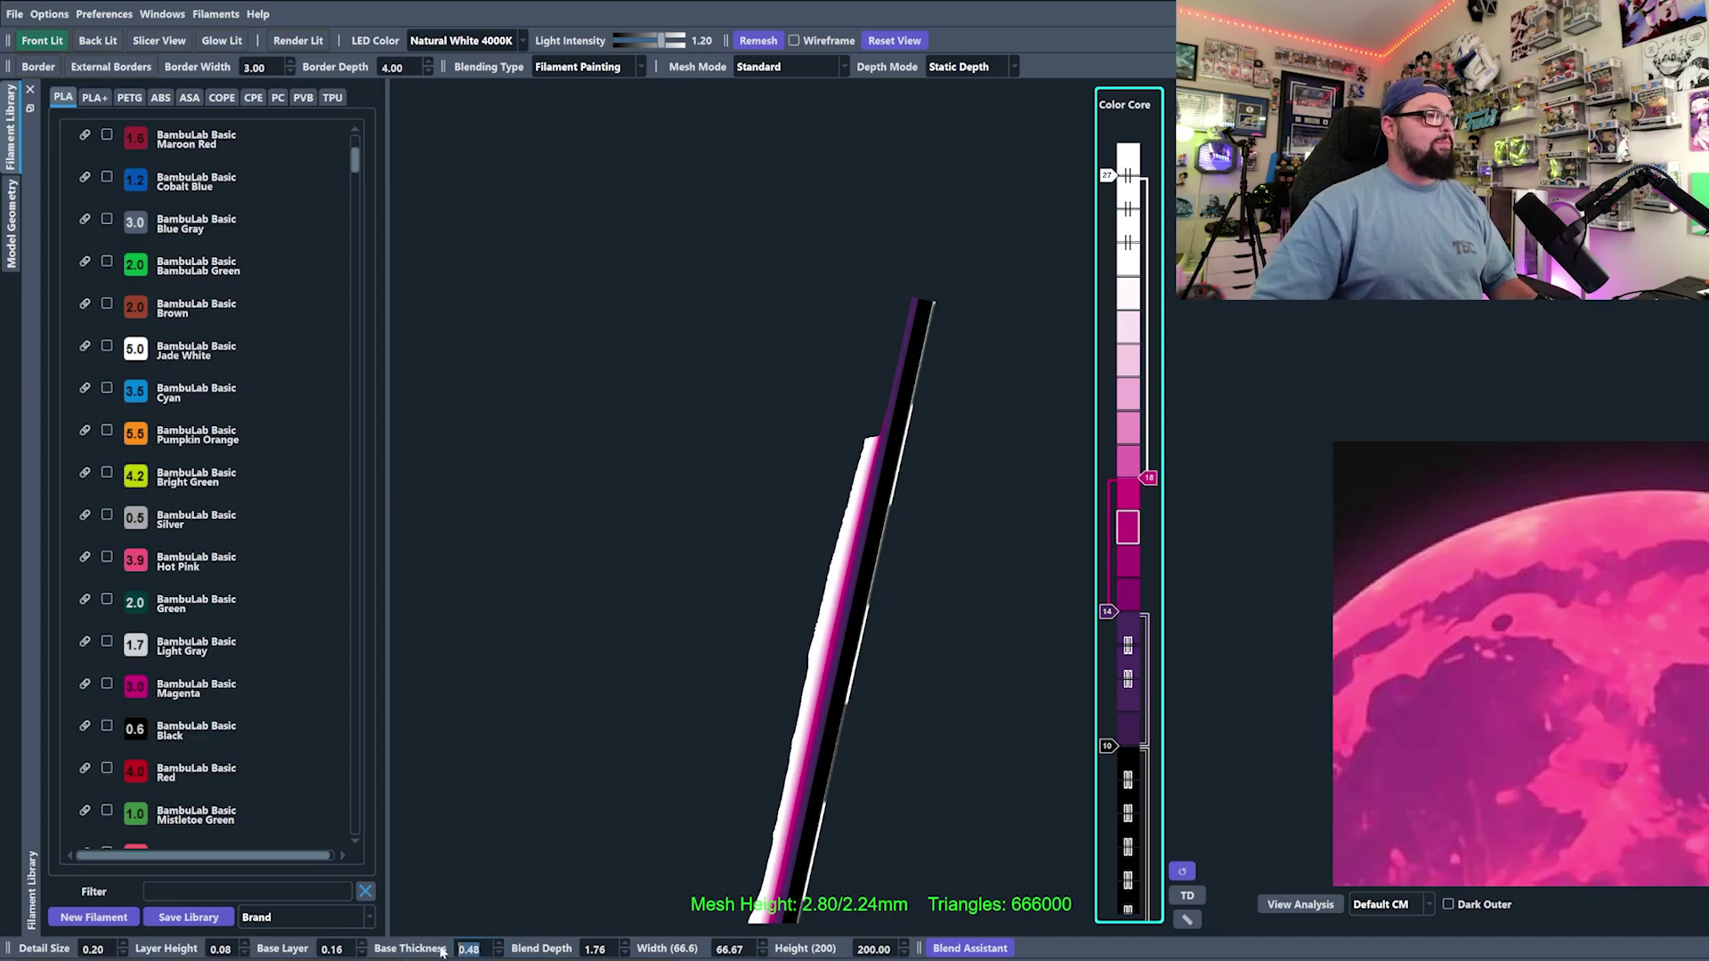
type("1.04")
key("Return")
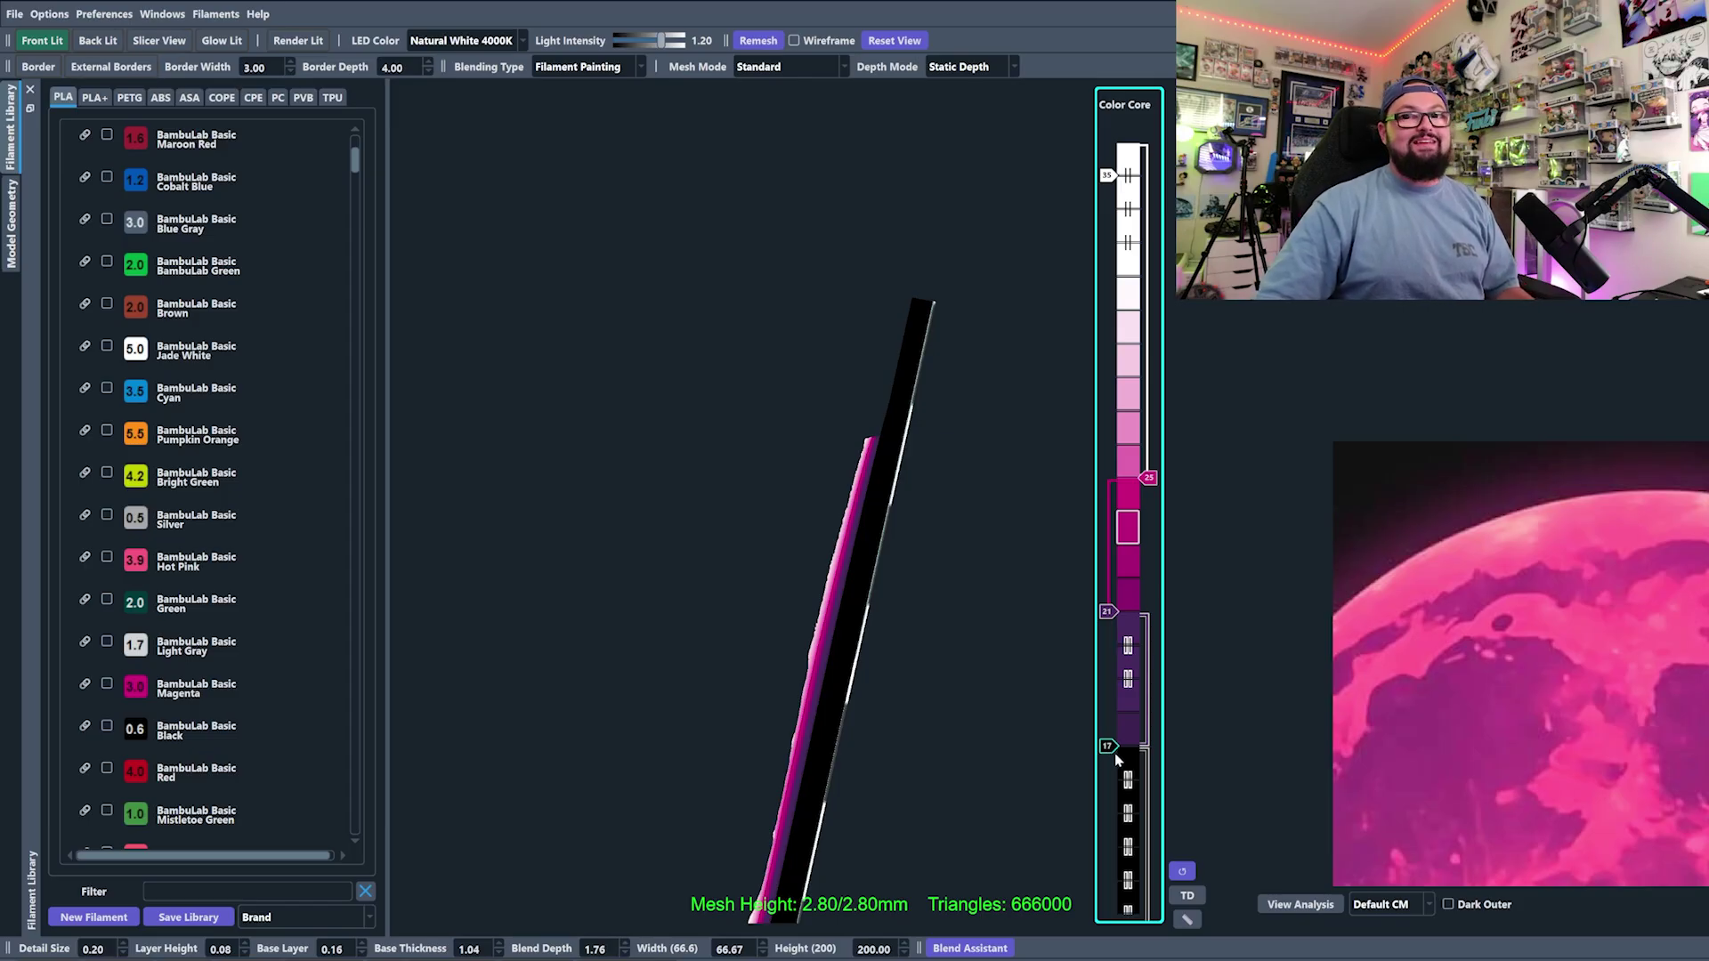
Shift the black, purple and magenta sliders up to layers 18, 22 and 26 and re-enter a base thickness of 1.04 mm.
left_click_drag(1113, 755, 1108, 717)
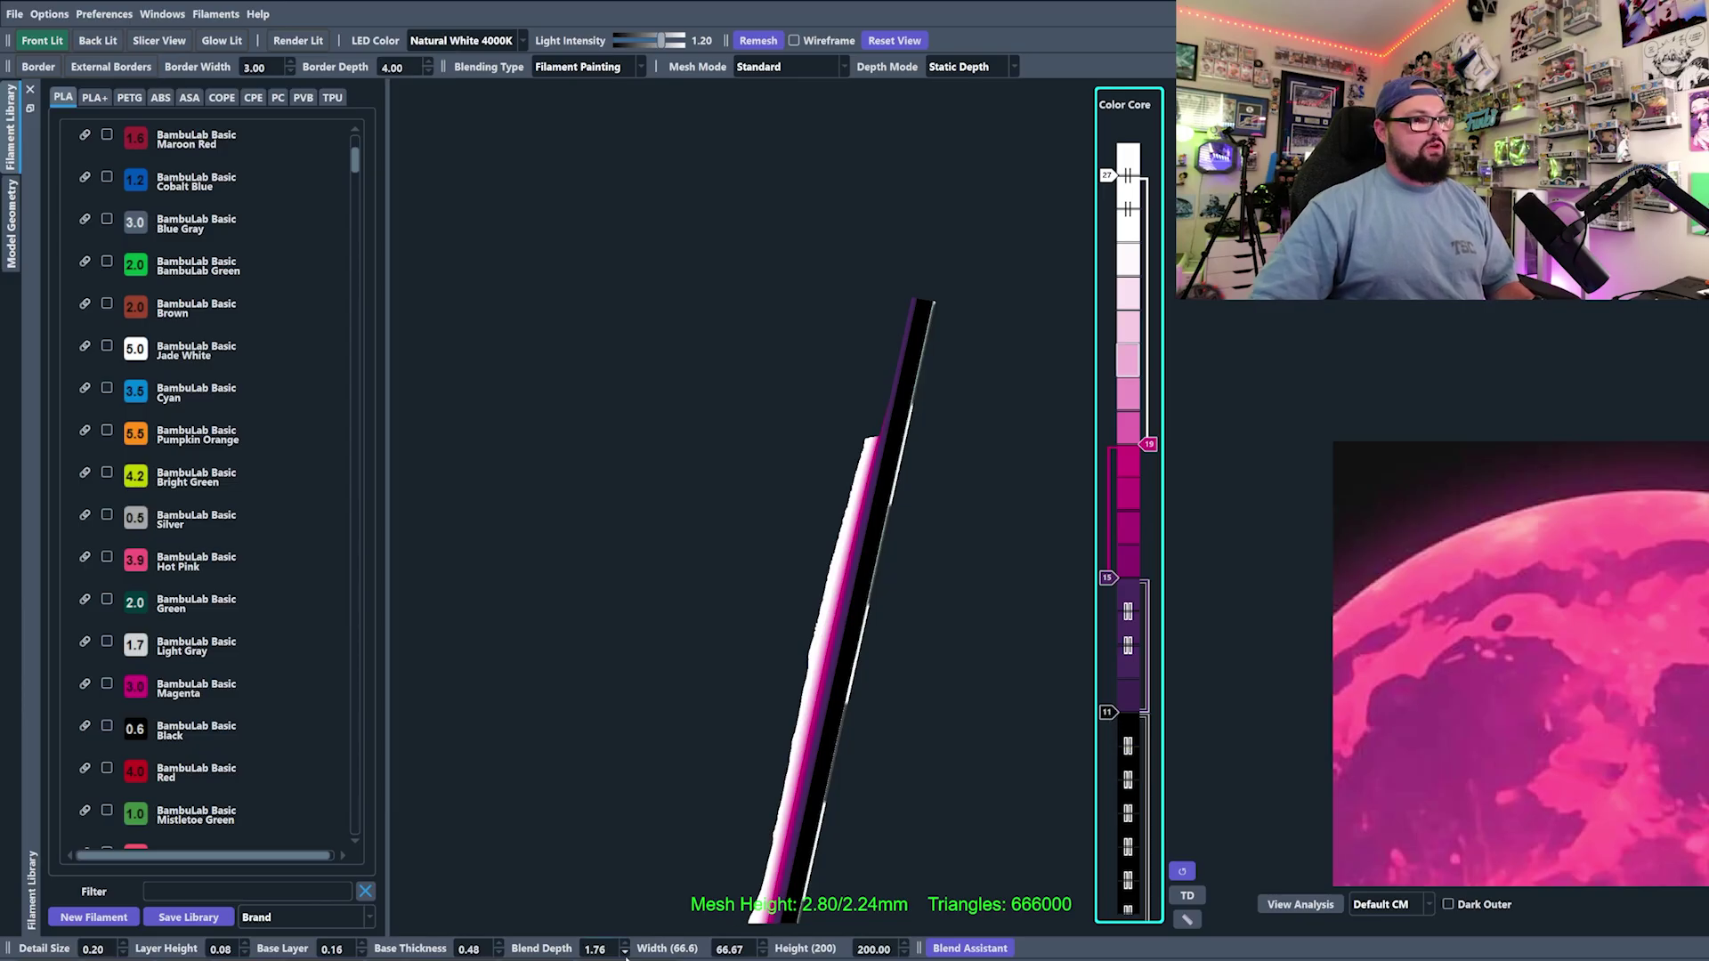
type("1.04")
key("Return")
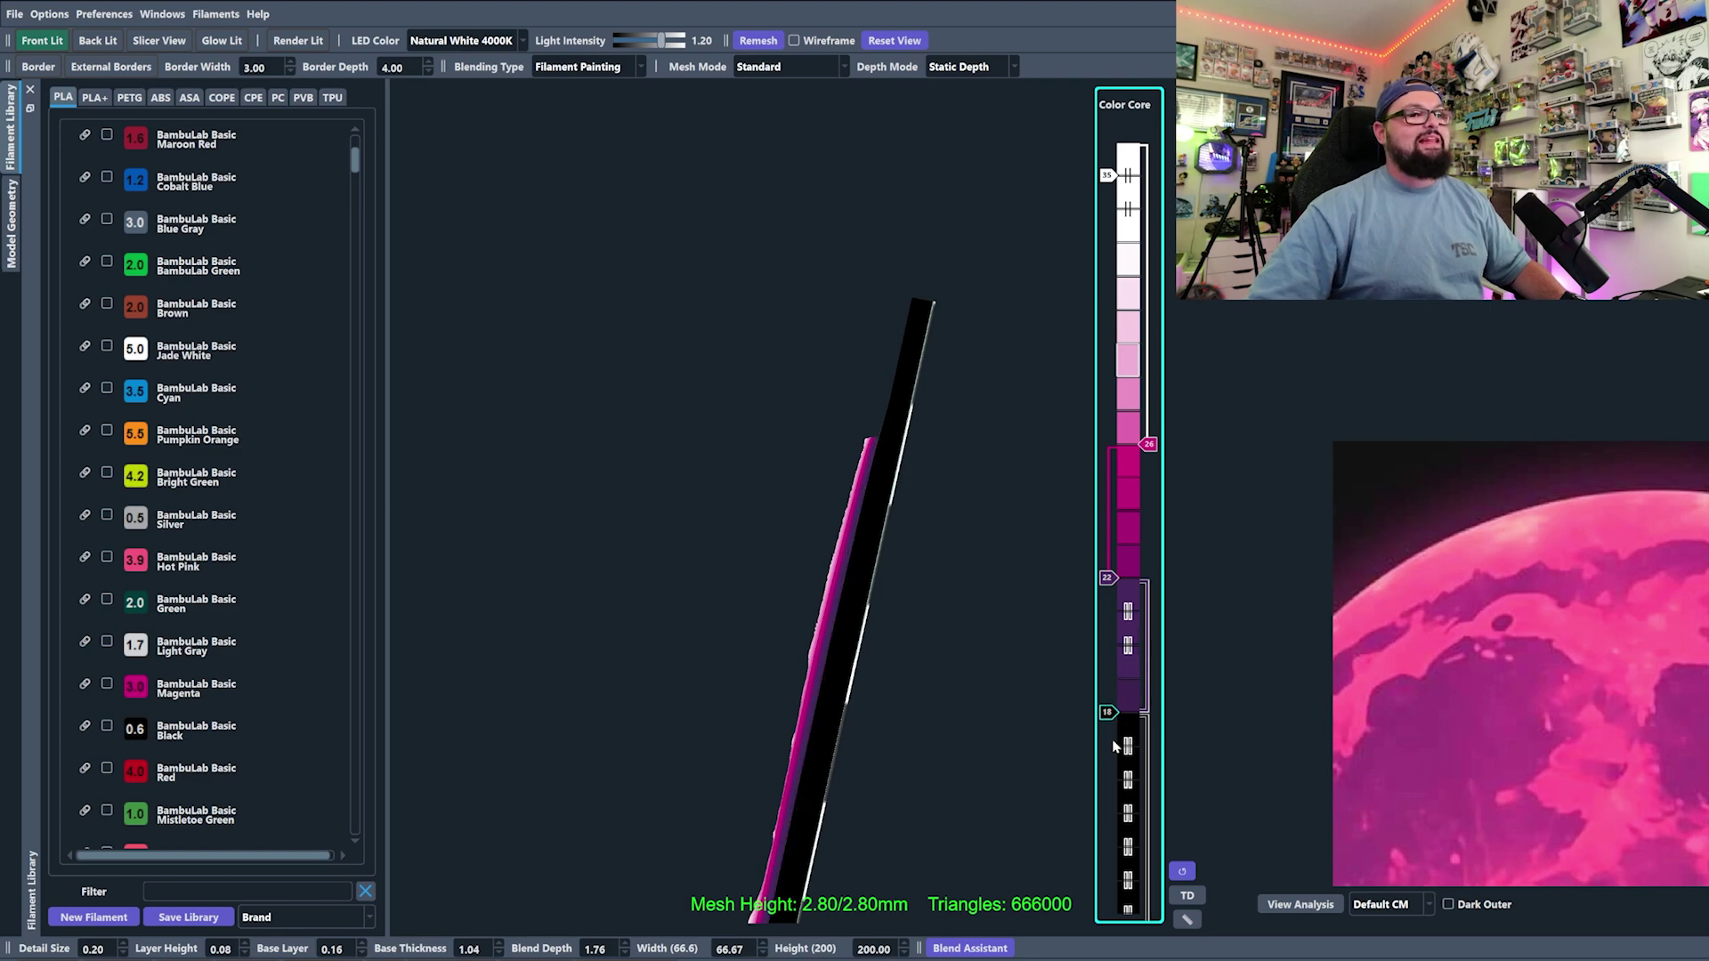
Move the black, purple and magenta sliders to layers 19, 23 and 27, keeping a base thickness of 1.04 mm.
left_click_drag(979, 694, 890, 707)
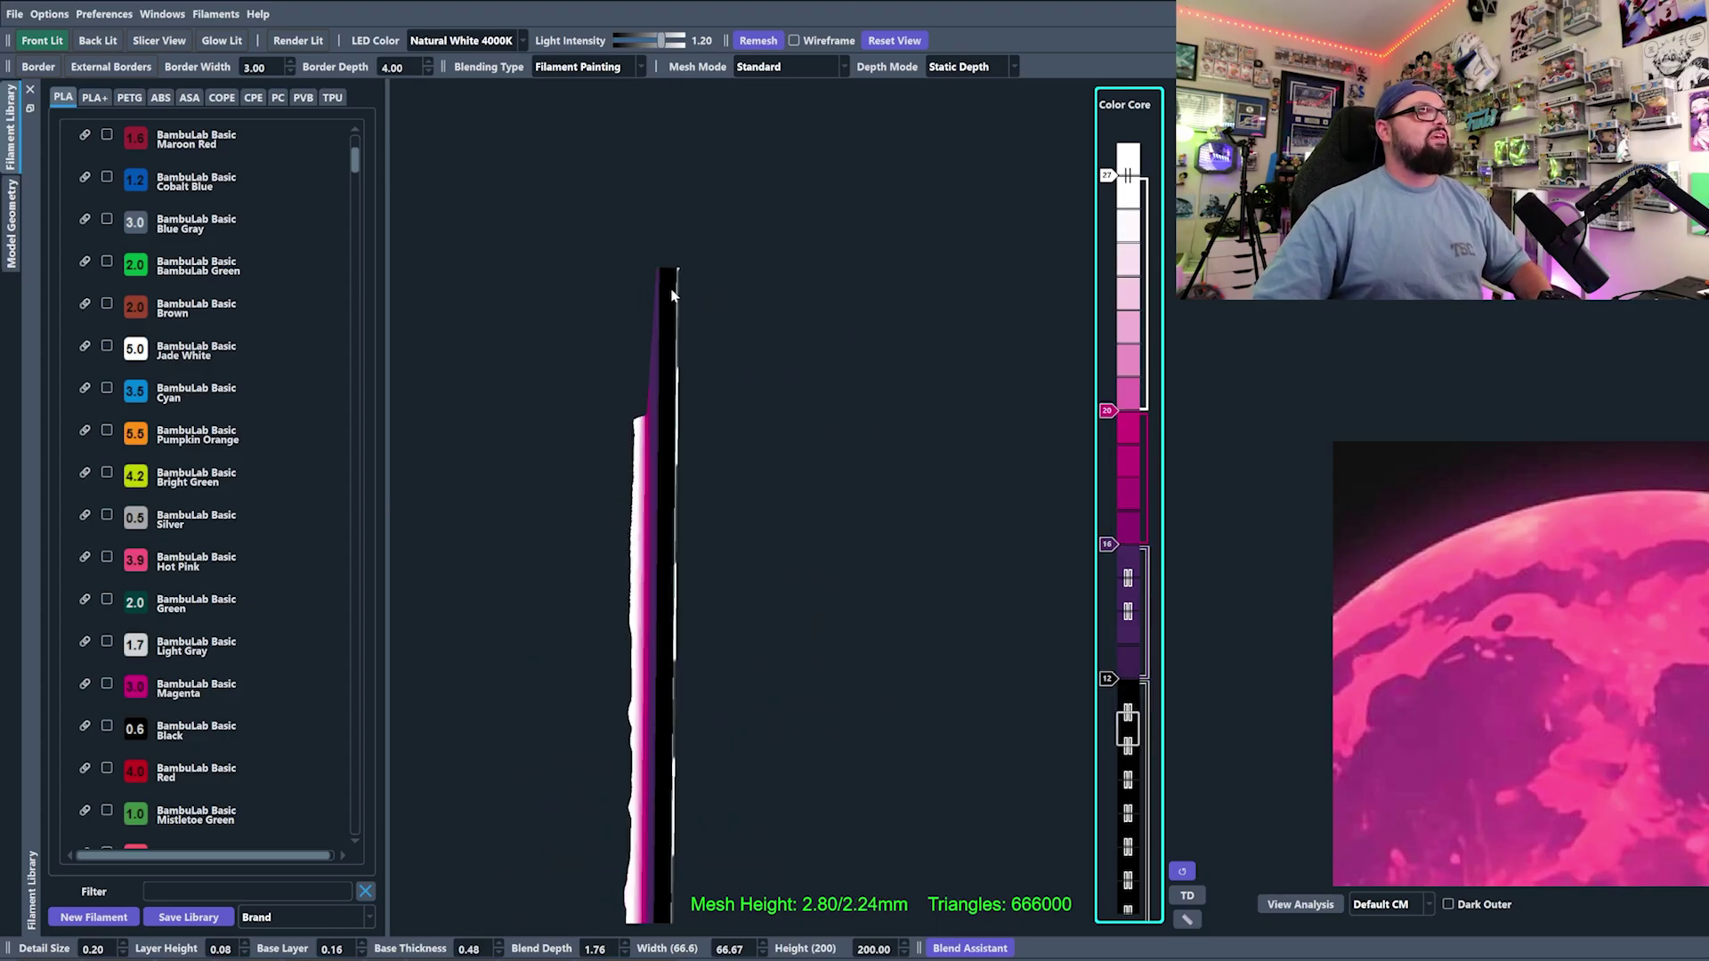
double_click(470, 949)
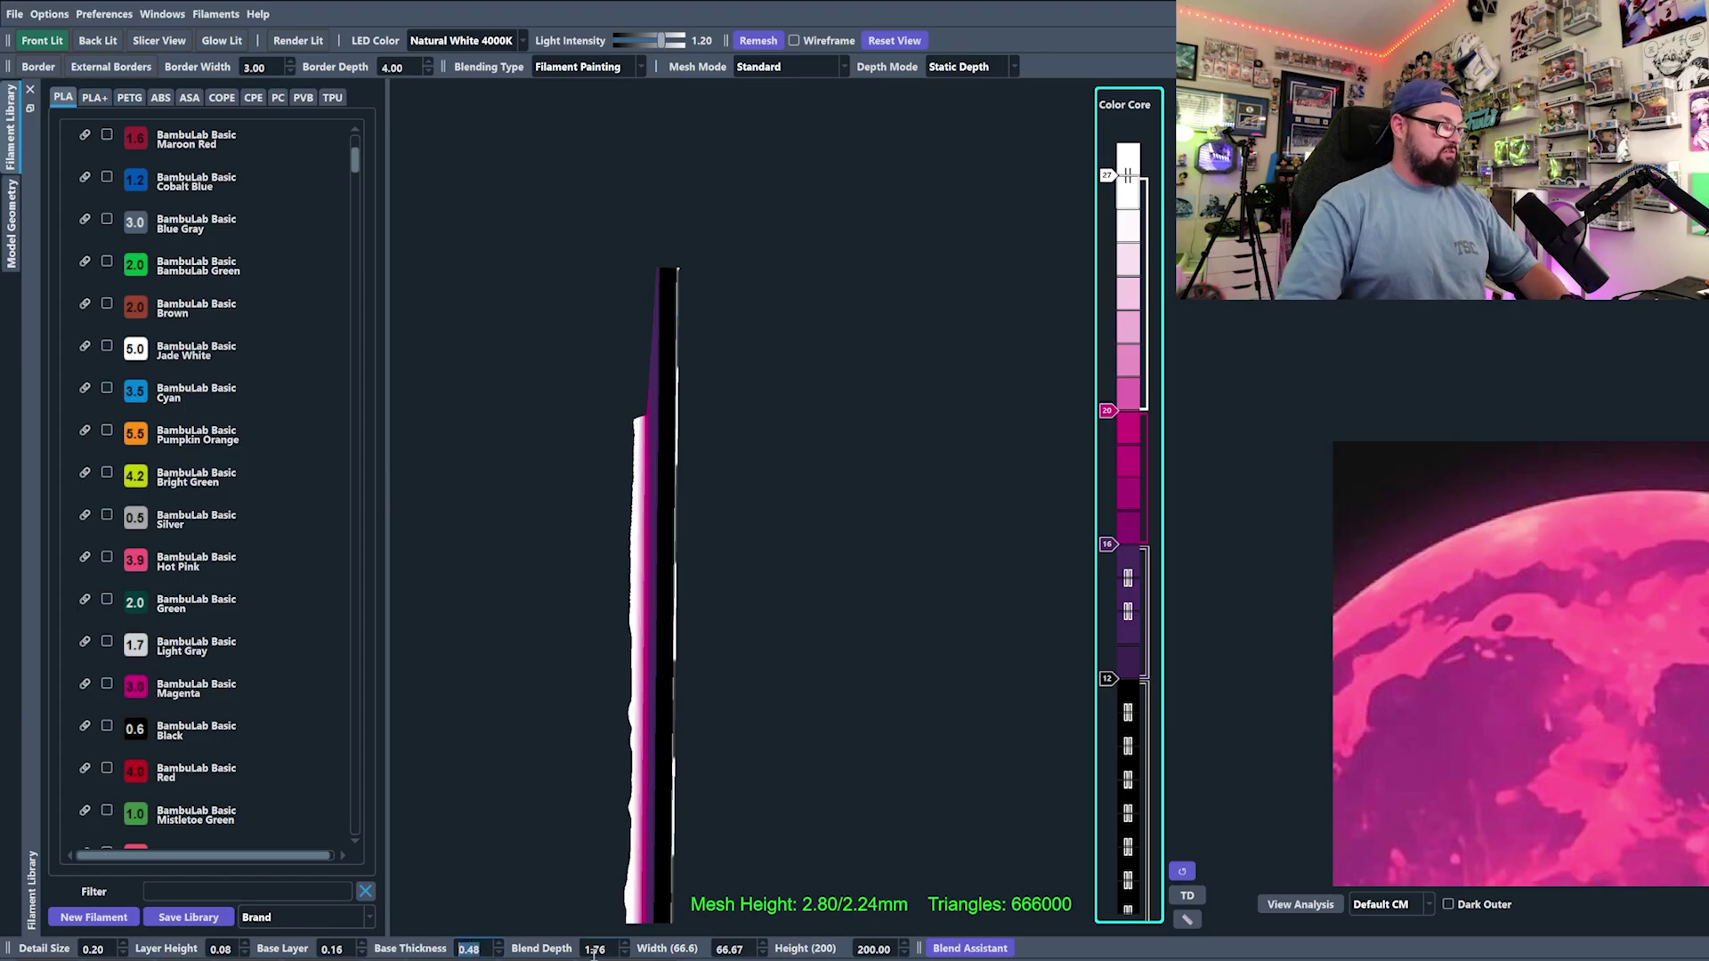
key("ctrl+z")
left_click_drag(752, 691, 846, 716)
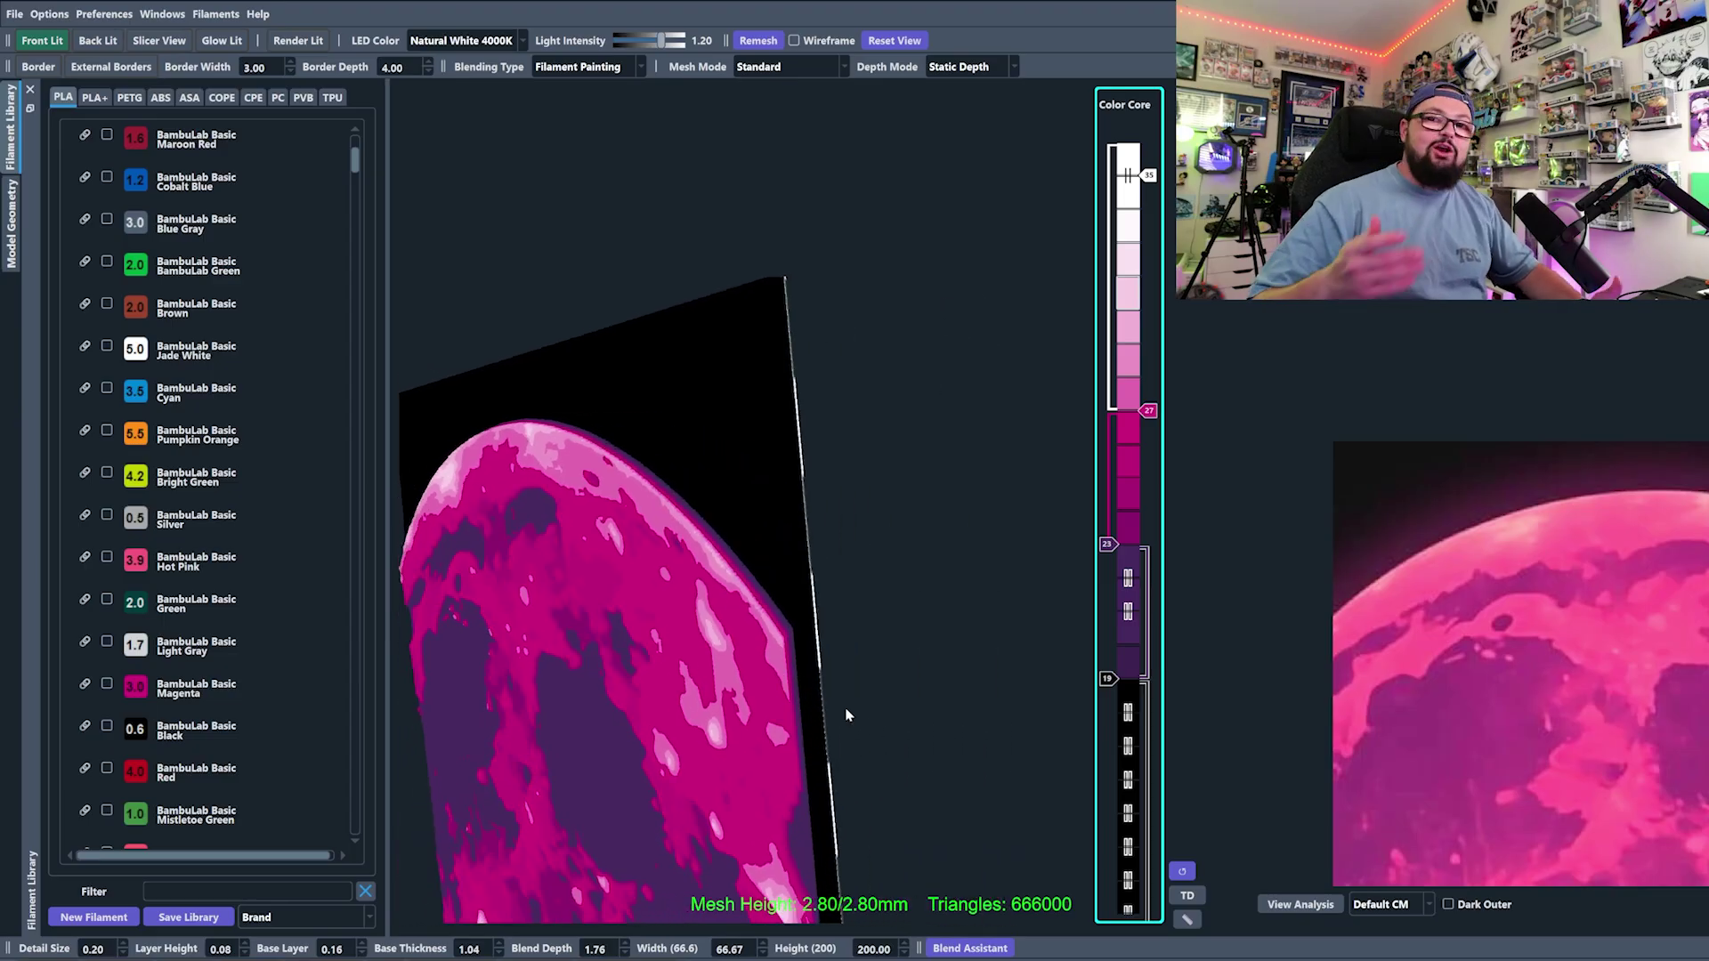
Raise the black, purple and magenta sliders to layers 20, 24 and 28 with the base thickness set to 1.04 mm.
left_click_drag(846, 716, 845, 908)
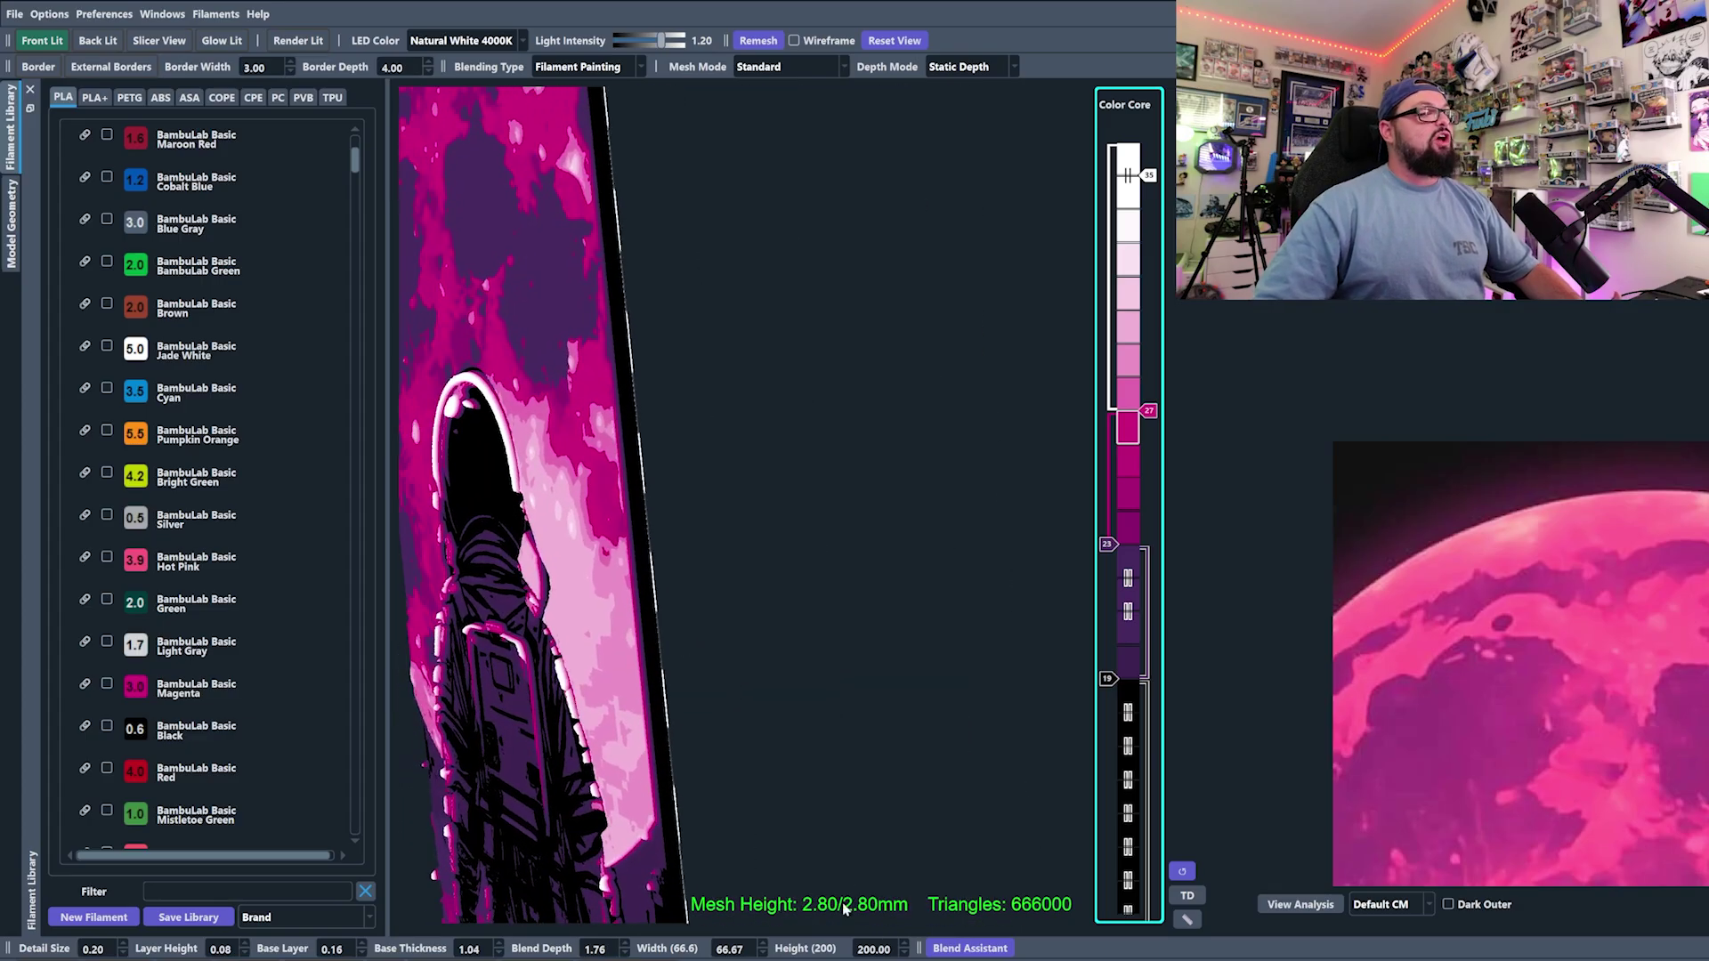
left_click_drag(681, 806, 685, 785)
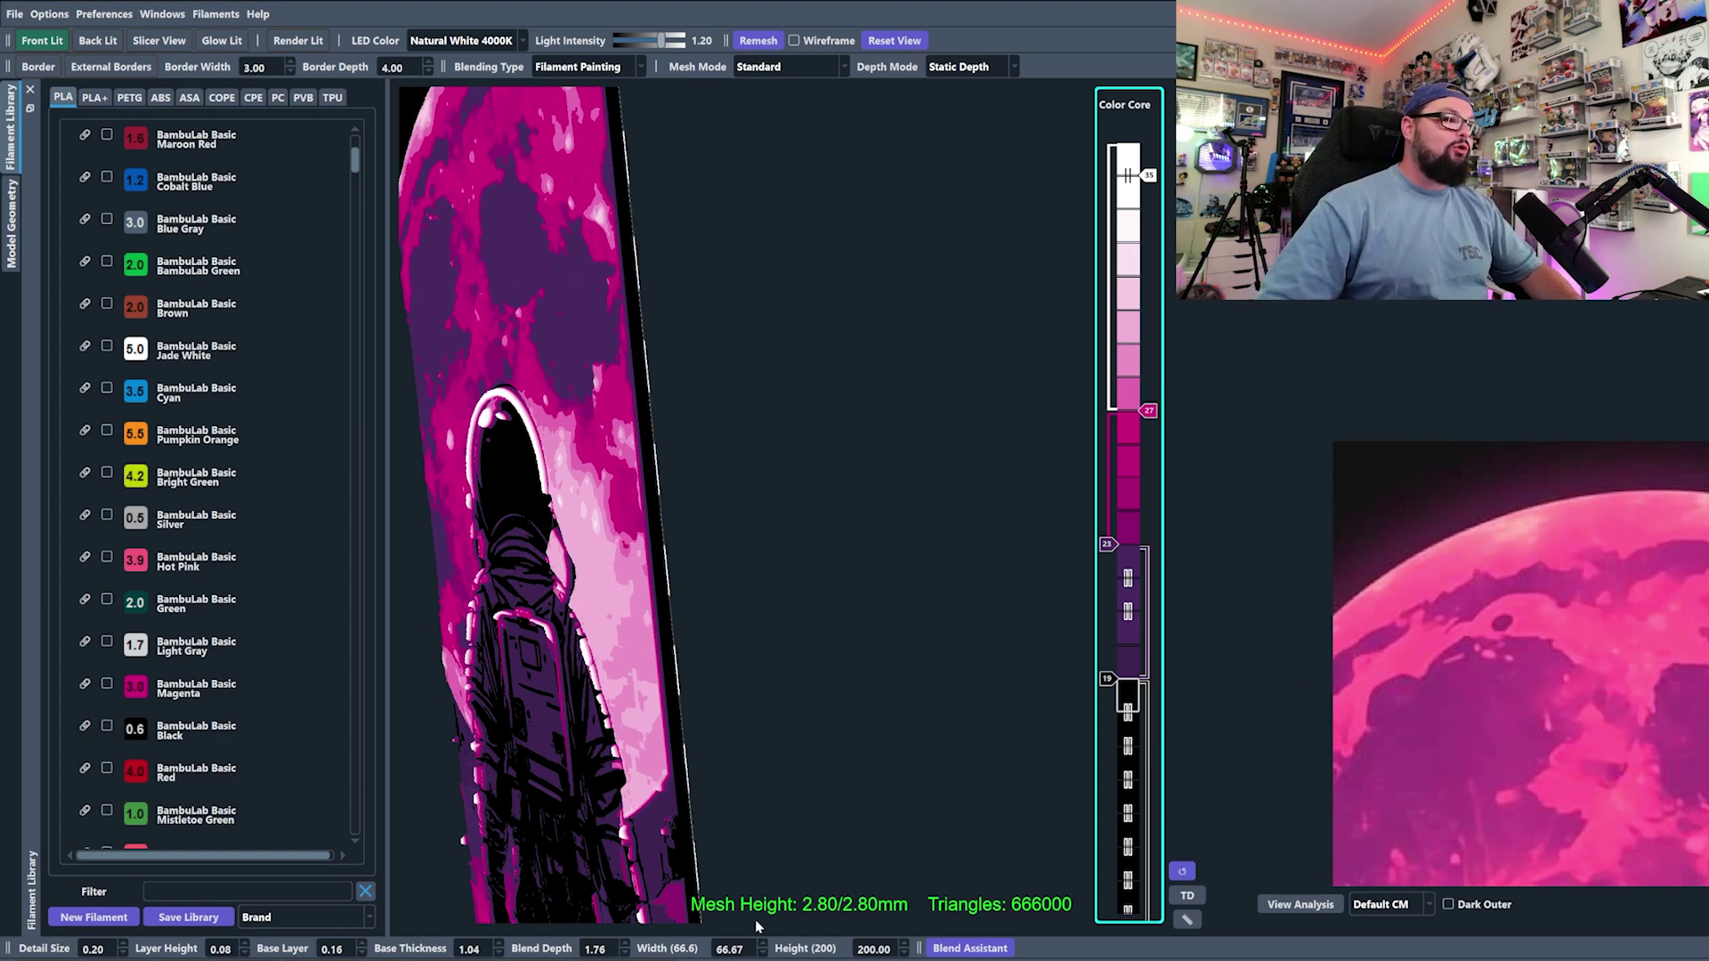
left_click_drag(828, 894, 822, 632)
scroll(722, 462, "down", 4)
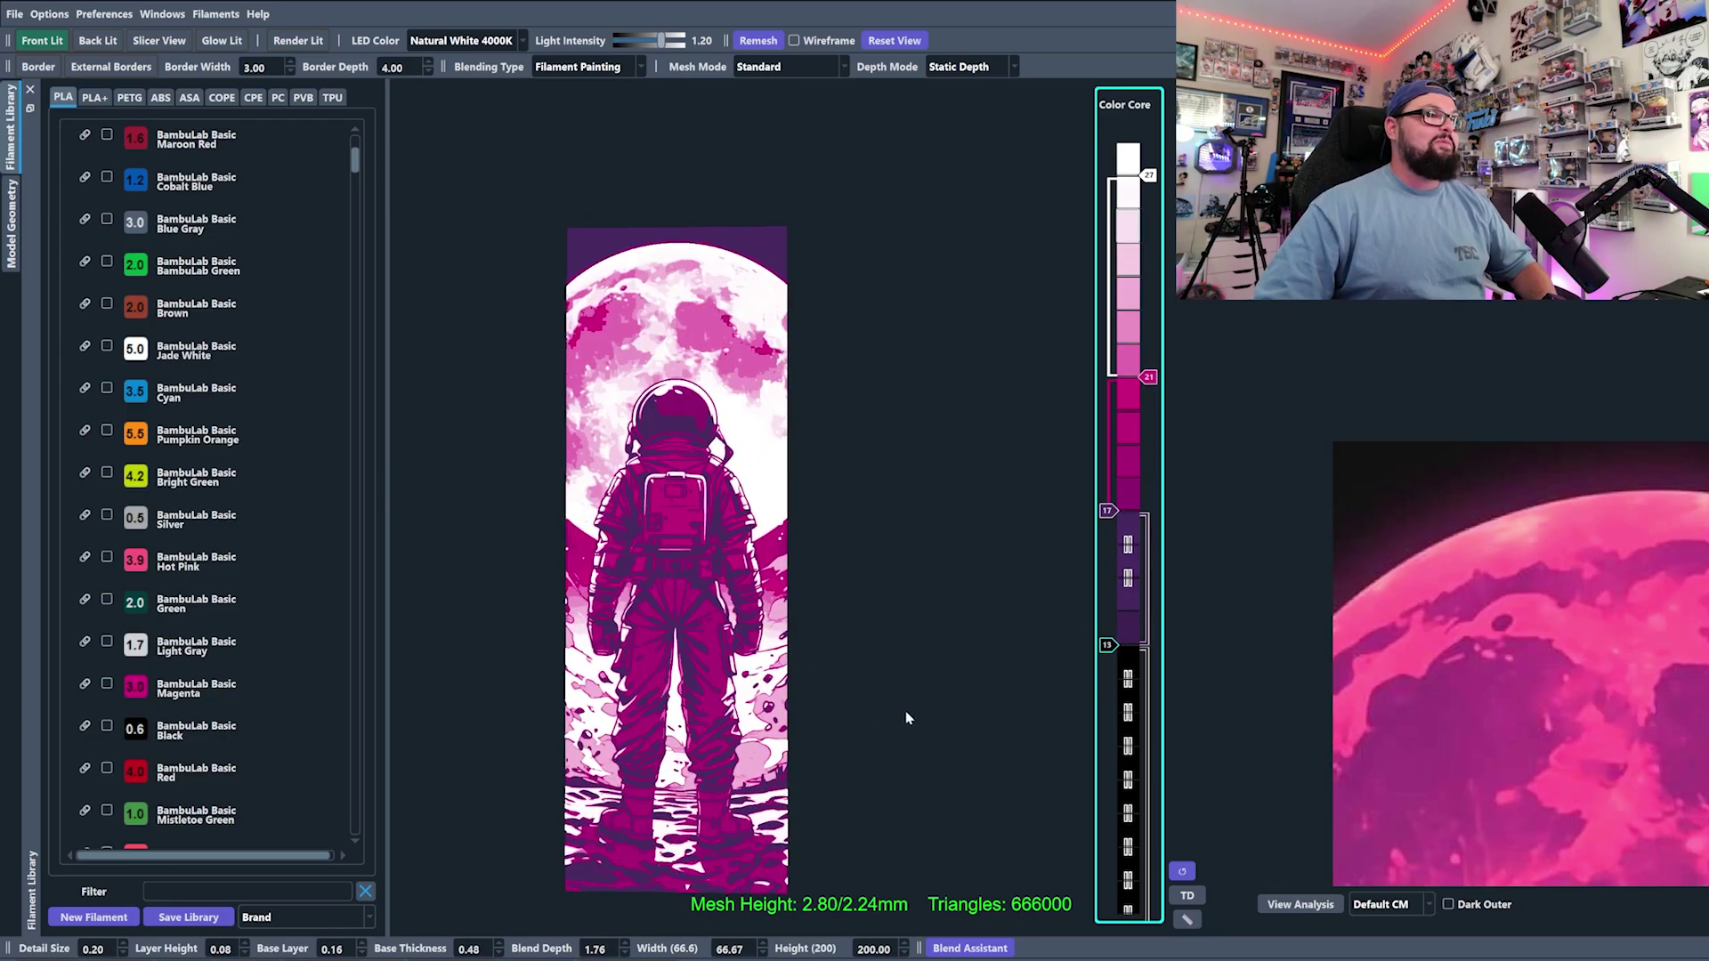
scroll(832, 785, "up", 3)
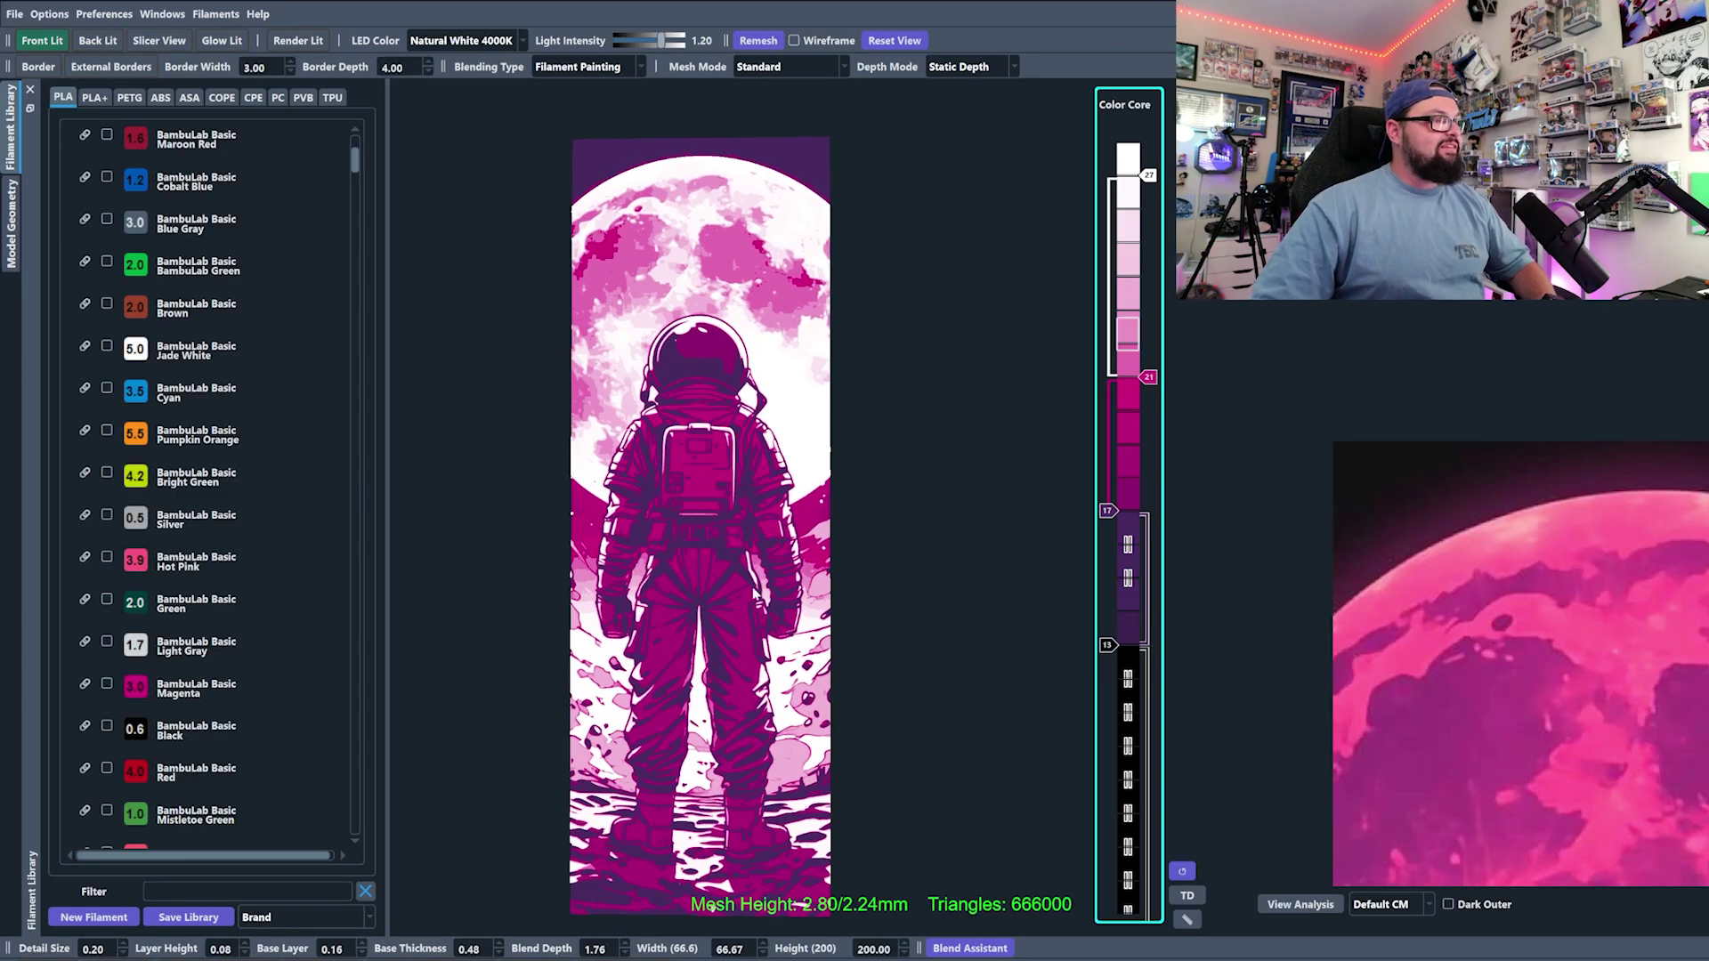
left_click_drag(488, 949, 444, 948)
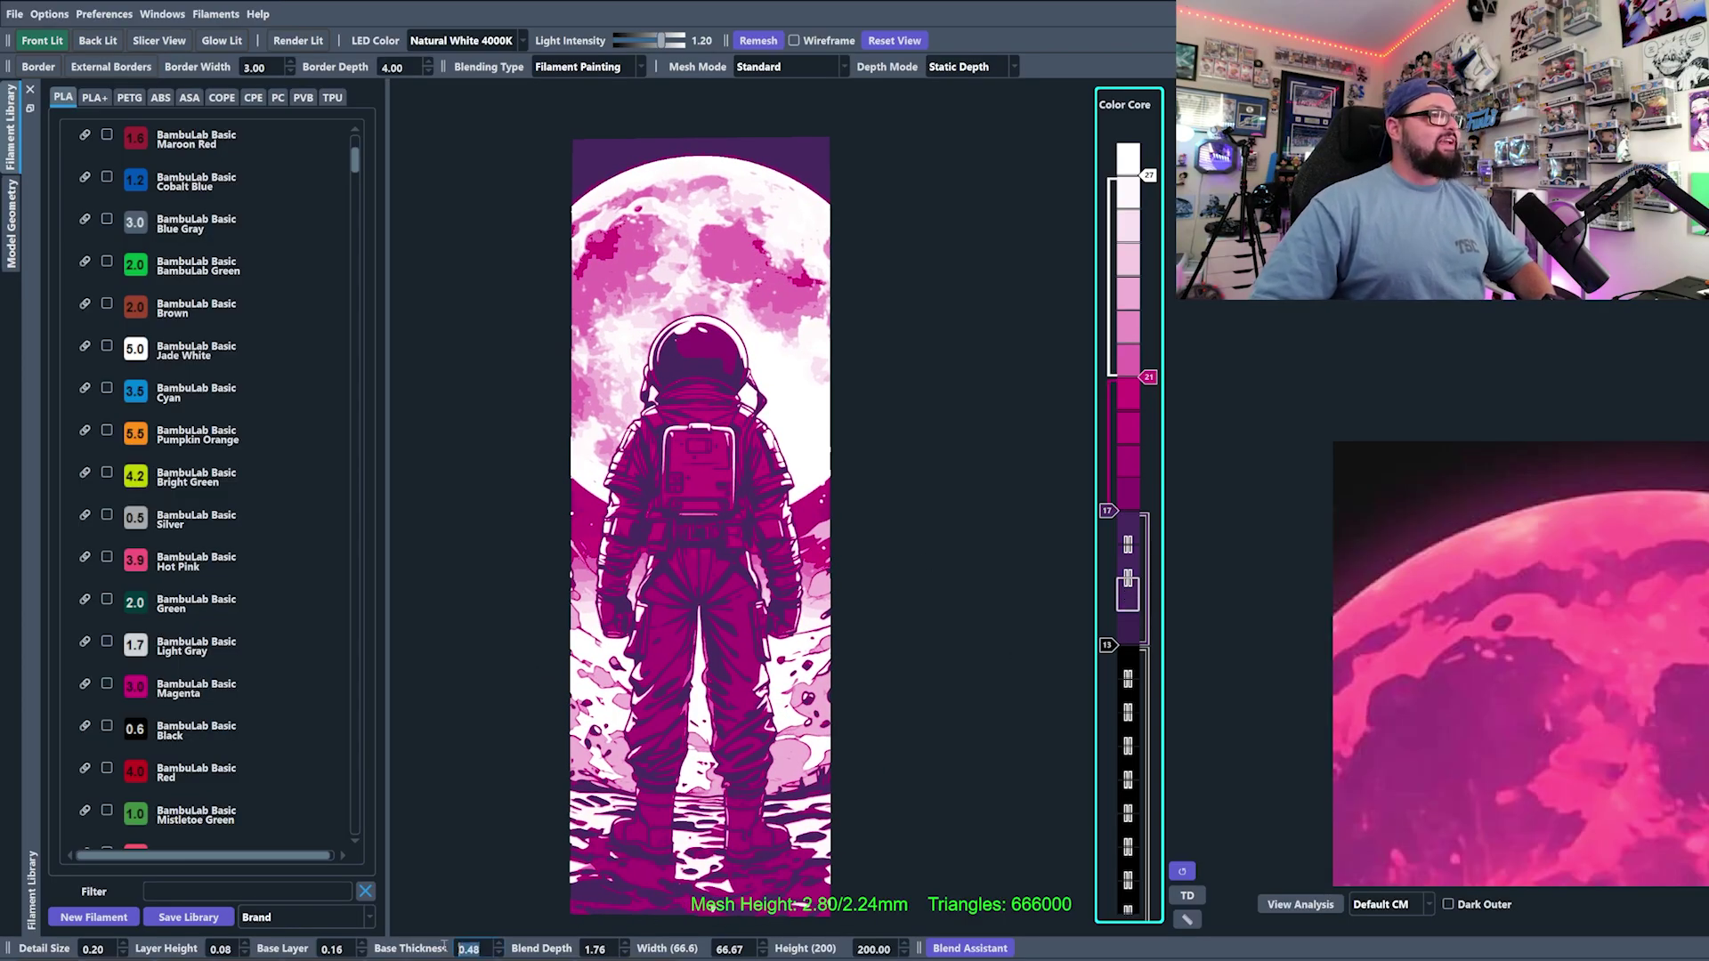
type("1.04")
key("Return")
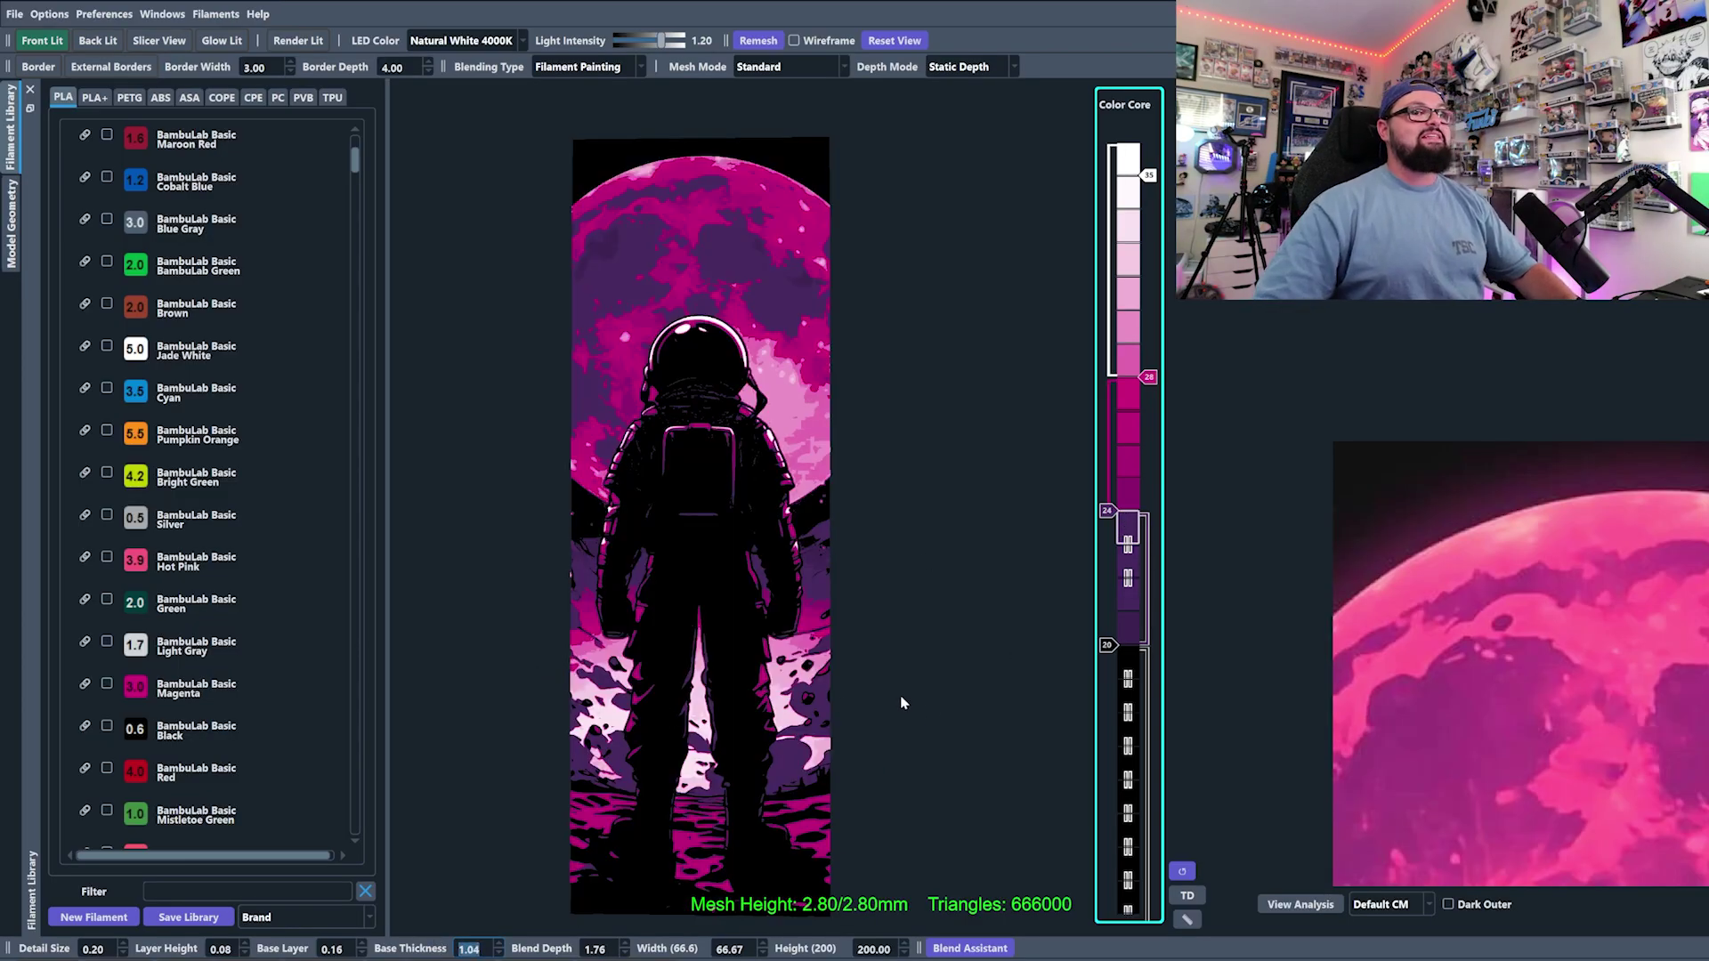
Lower the black slider to layer 17 and the purple slider to layer 22 in the Color Core.
left_click_drag(1109, 653, 1109, 685)
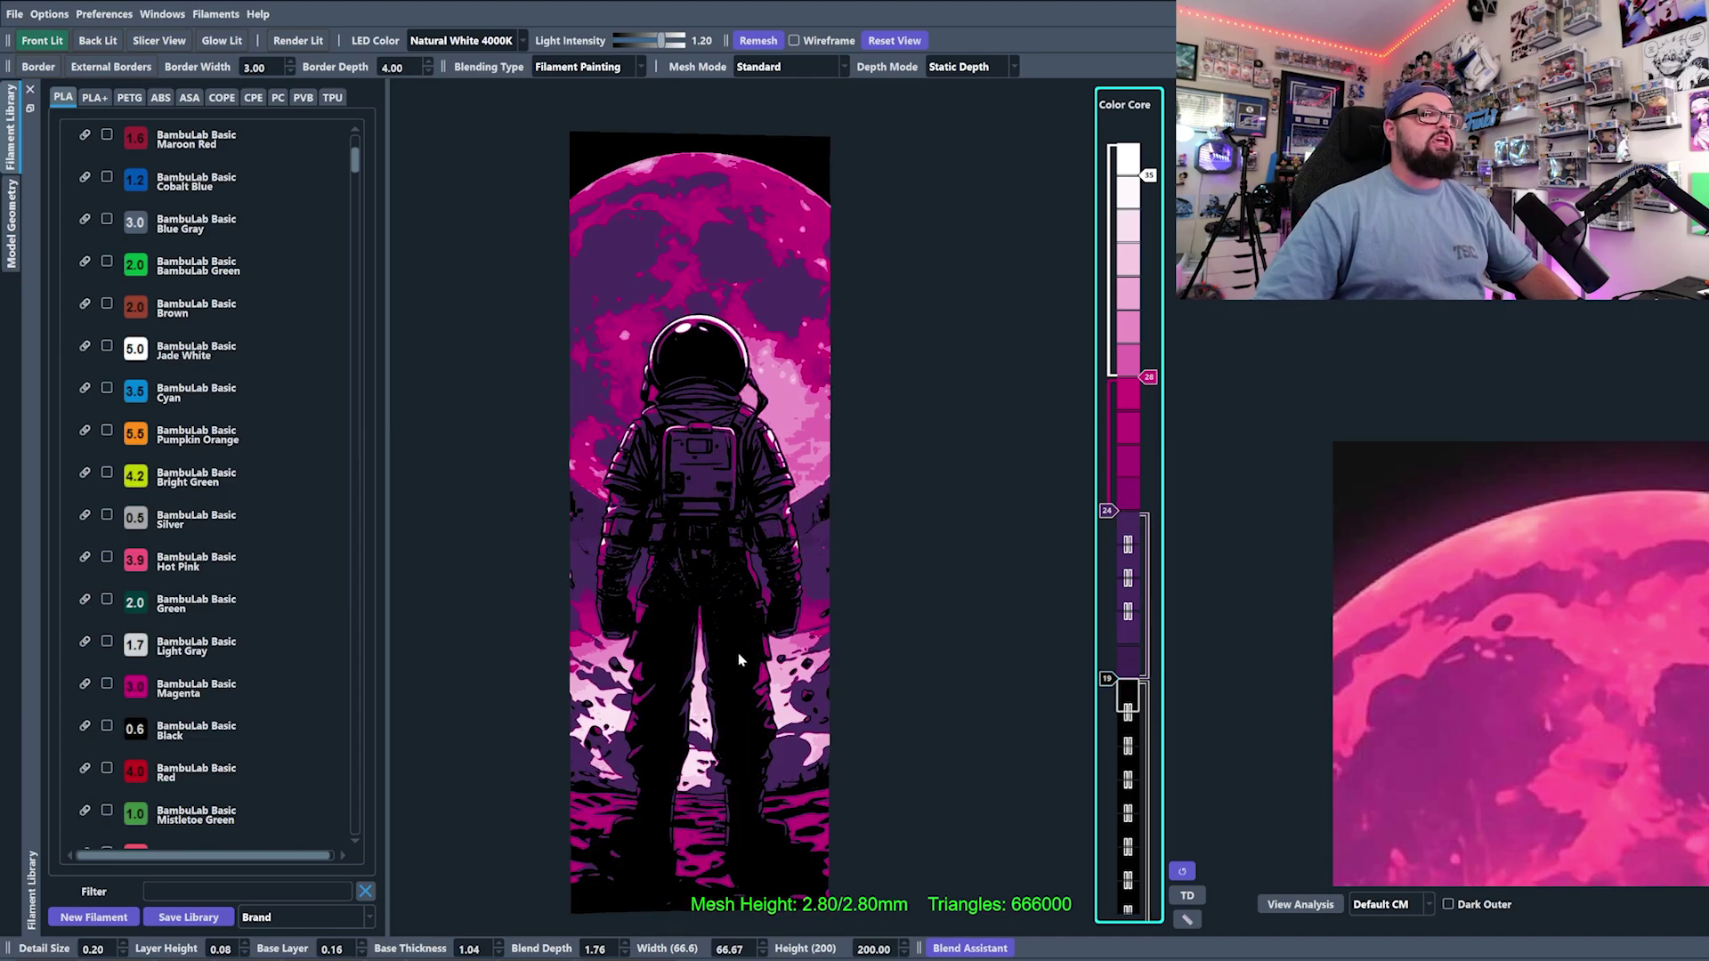
scroll(722, 699, "down", 2)
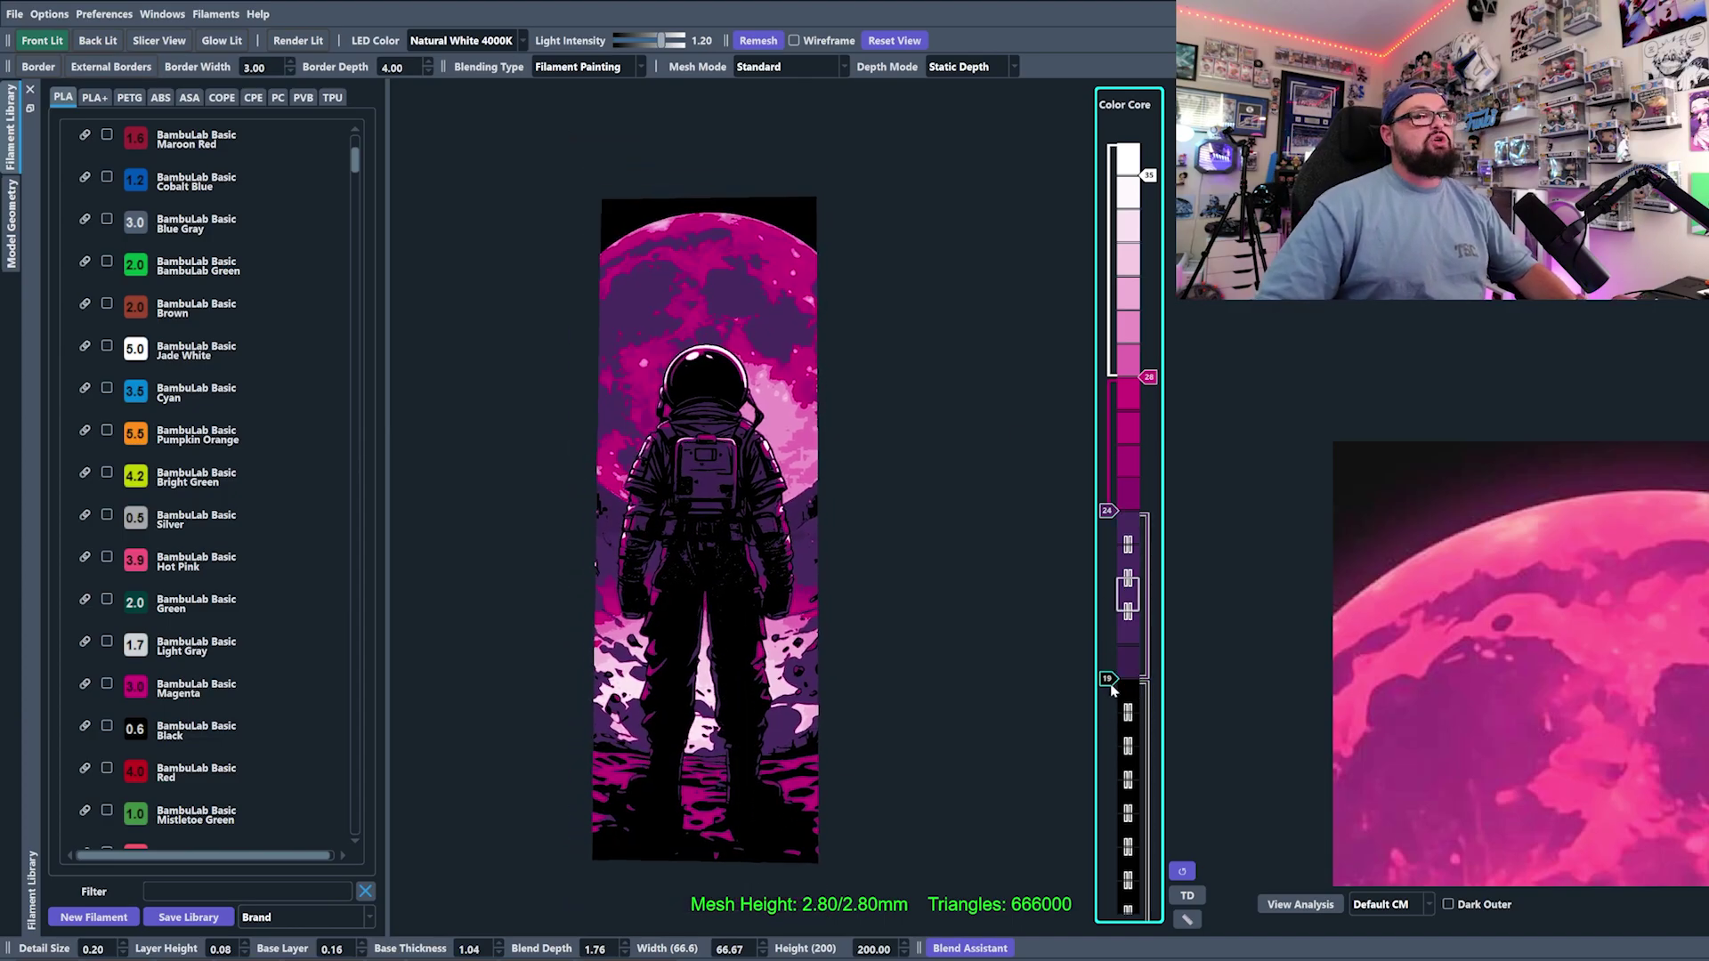
scroll(1112, 691, "down", 4)
scroll(1112, 683, "up", 1)
scroll(1110, 512, "down", 2)
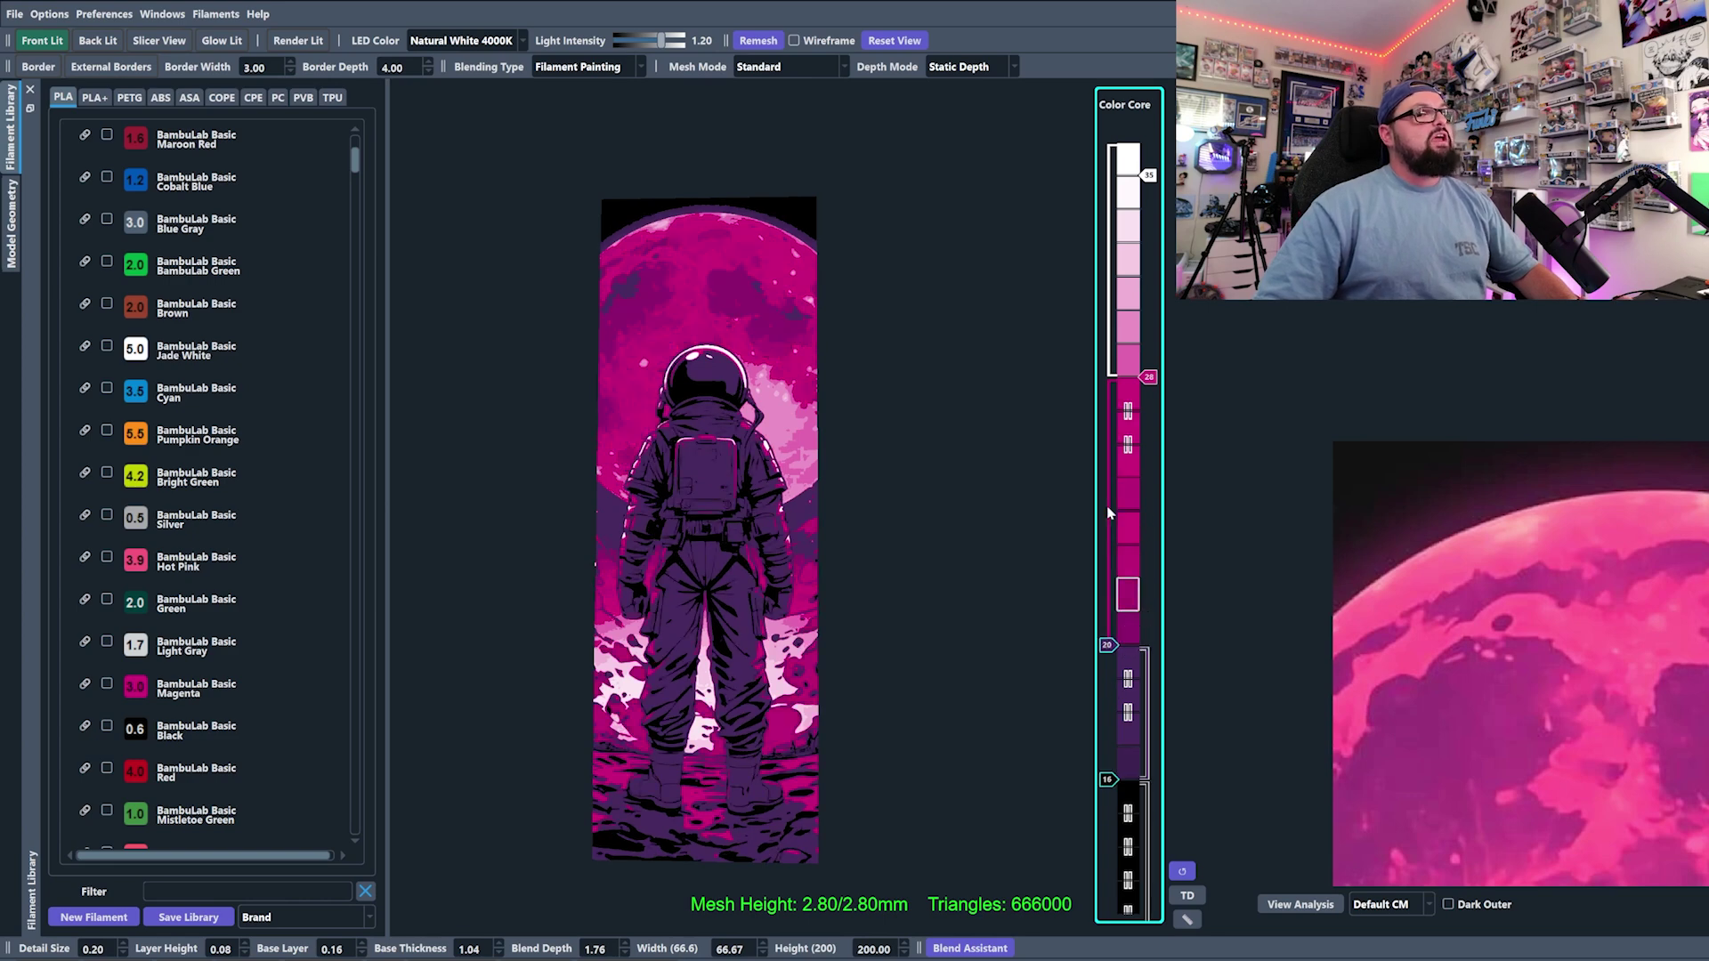
scroll(1144, 378, "down", 1)
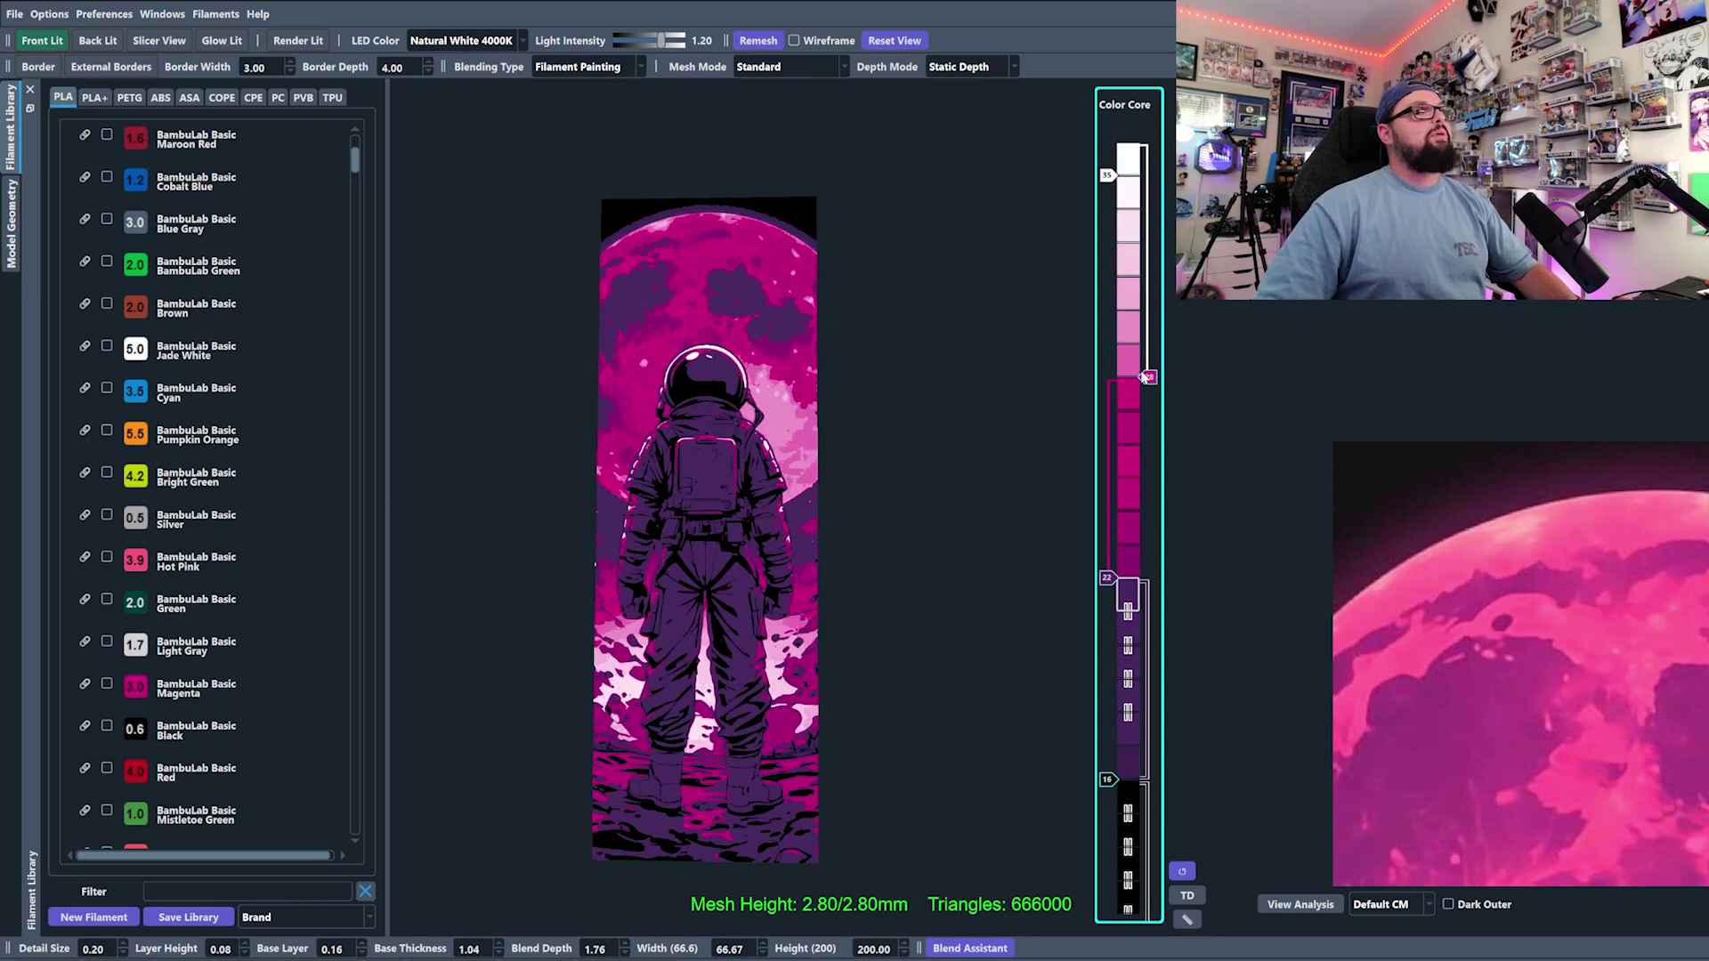
scroll(1143, 378, "up", 1)
scroll(1114, 579, "up", 1)
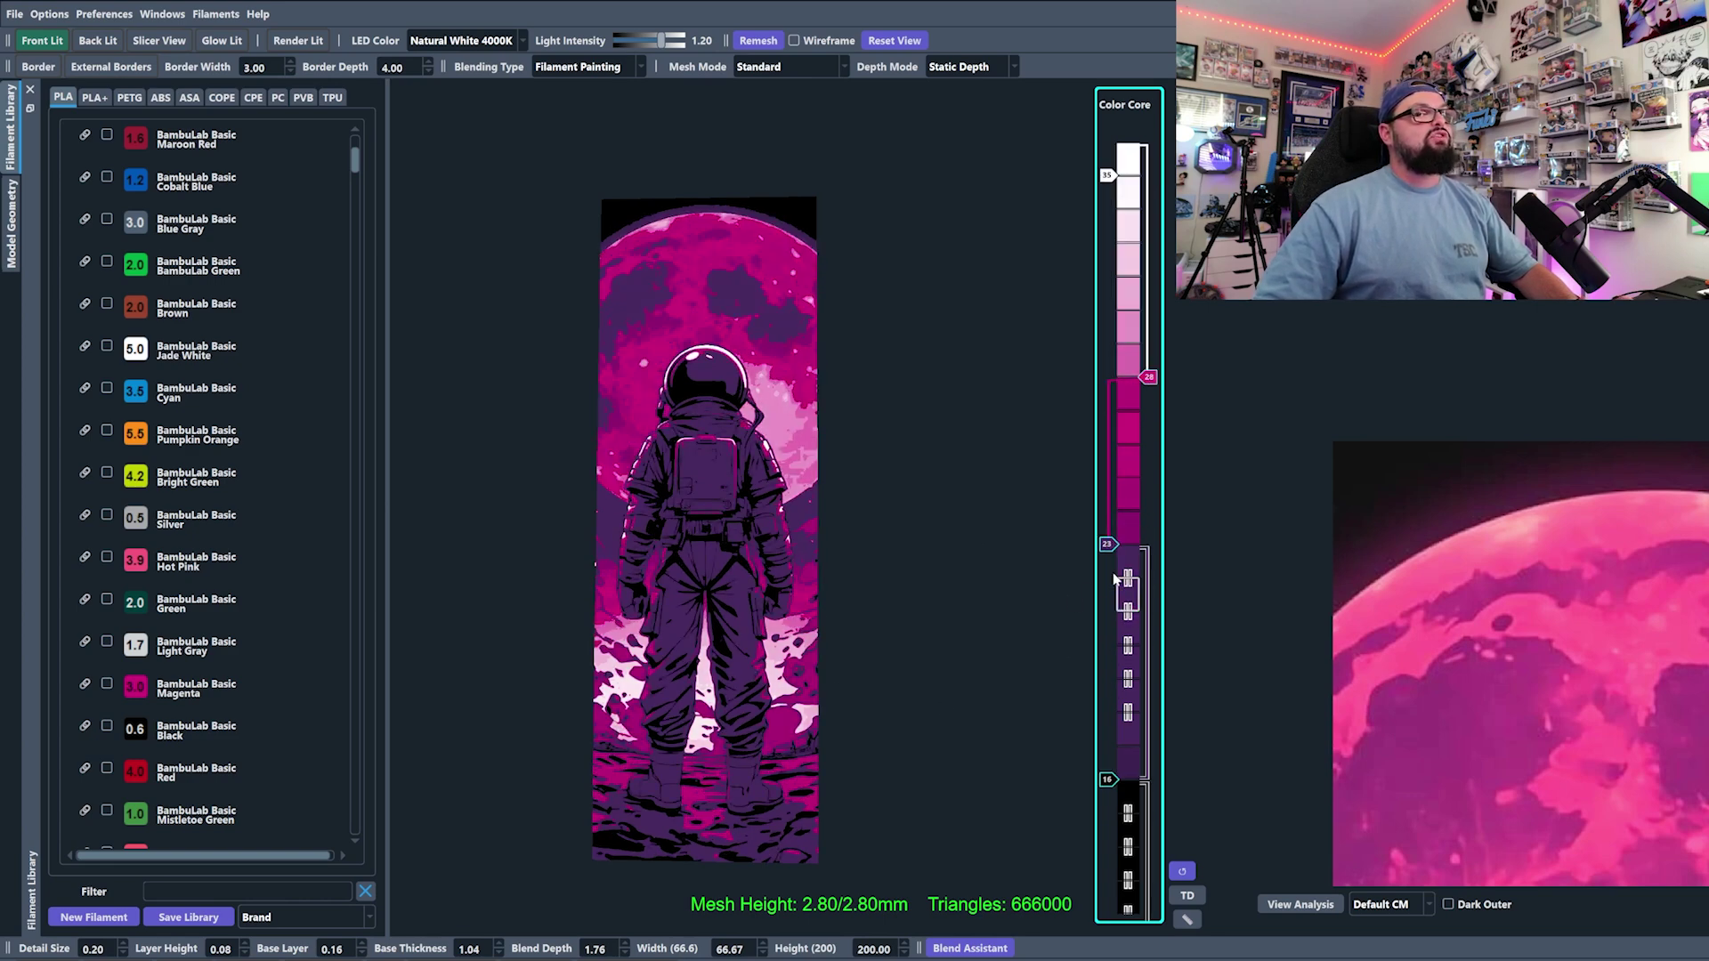
scroll(1114, 579, "down", 1)
scroll(1110, 780, "up", 1)
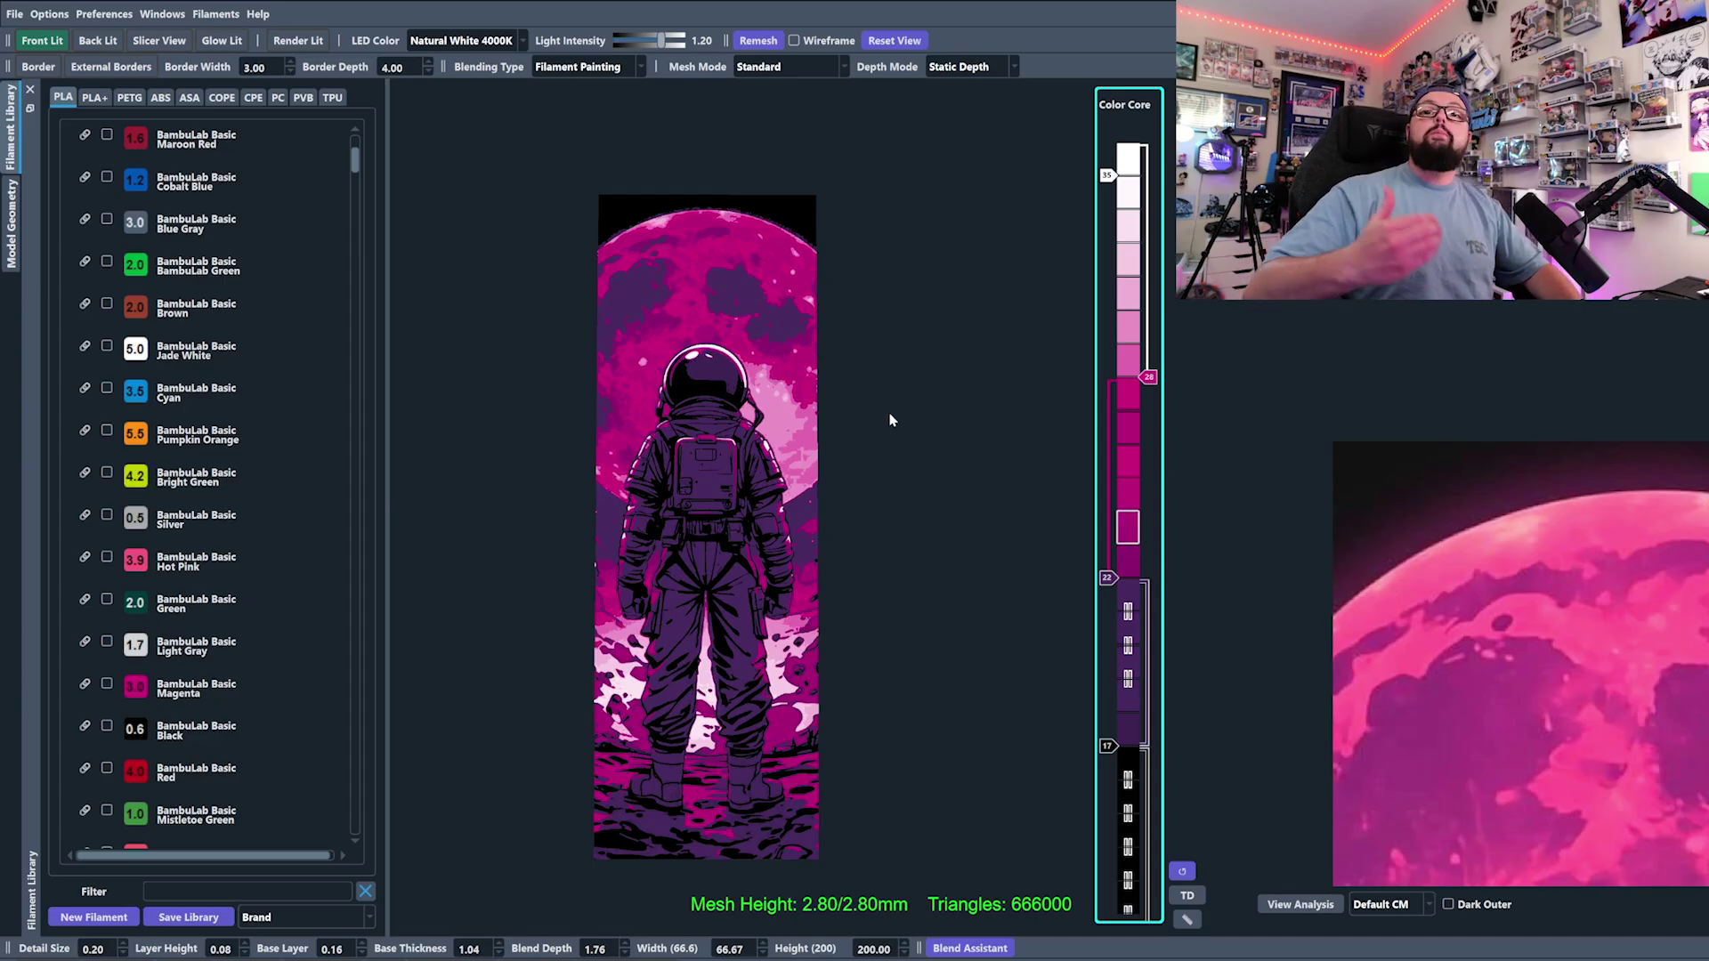
Try the black slider at layers 20, 16 and 15 in the Color Core and settle it on layer 18.
scroll(1113, 745, "up", 3)
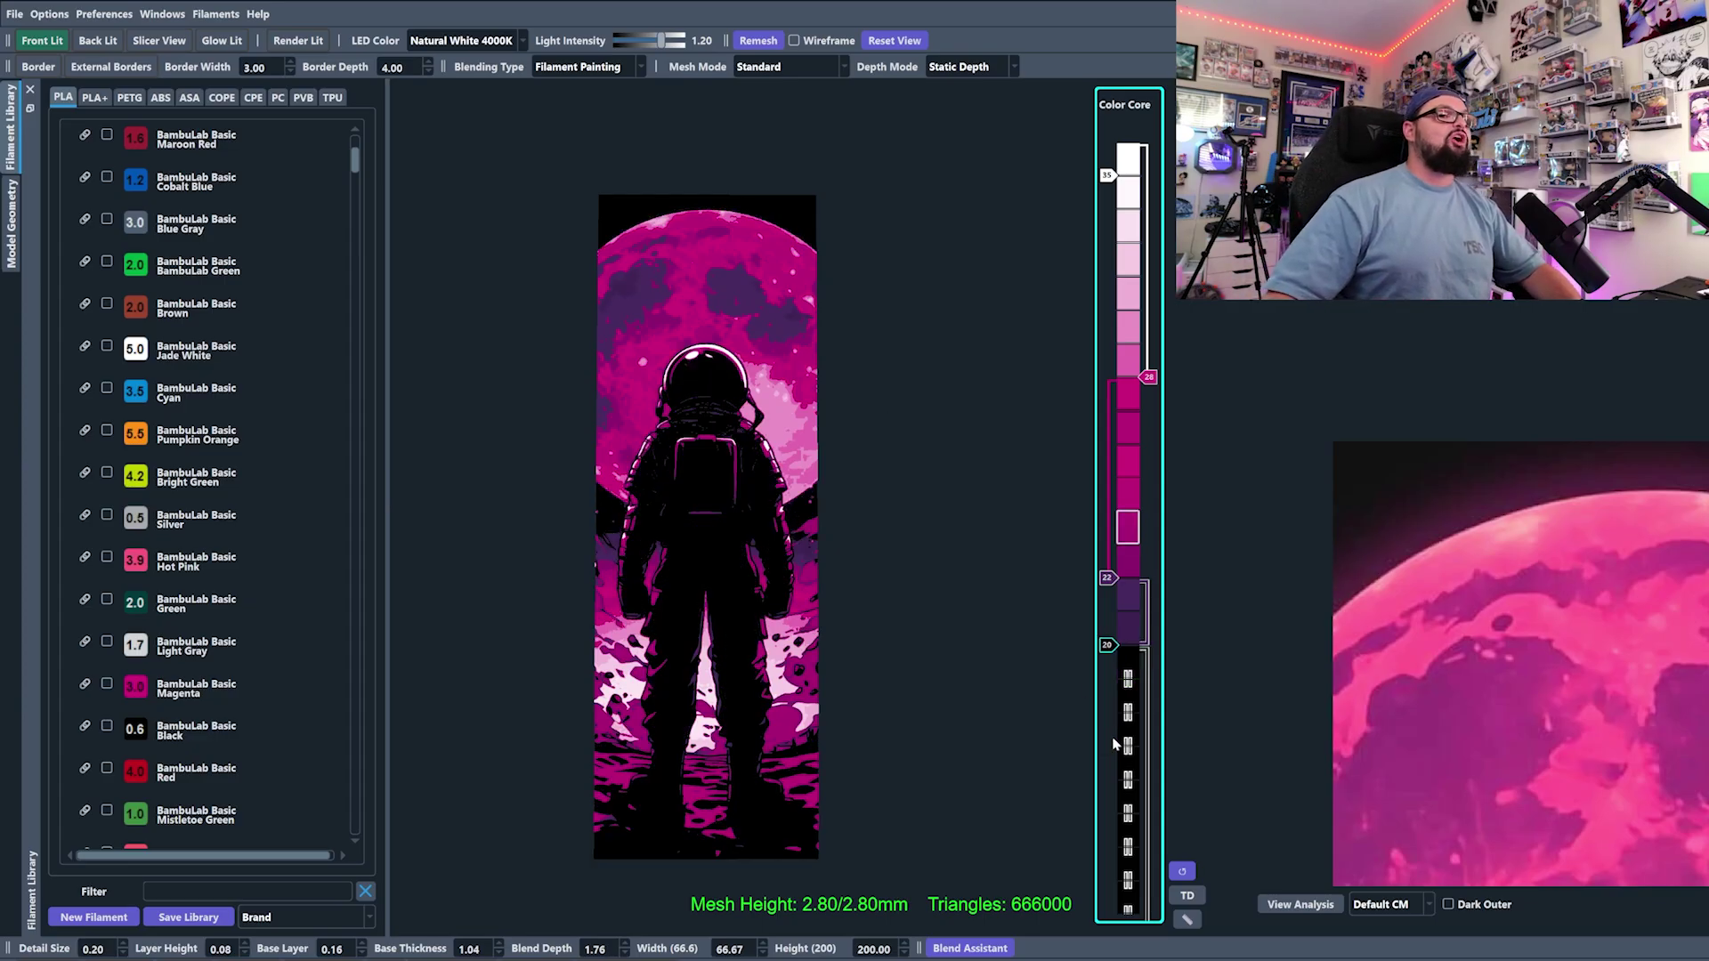
scroll(1116, 652, "down", 3)
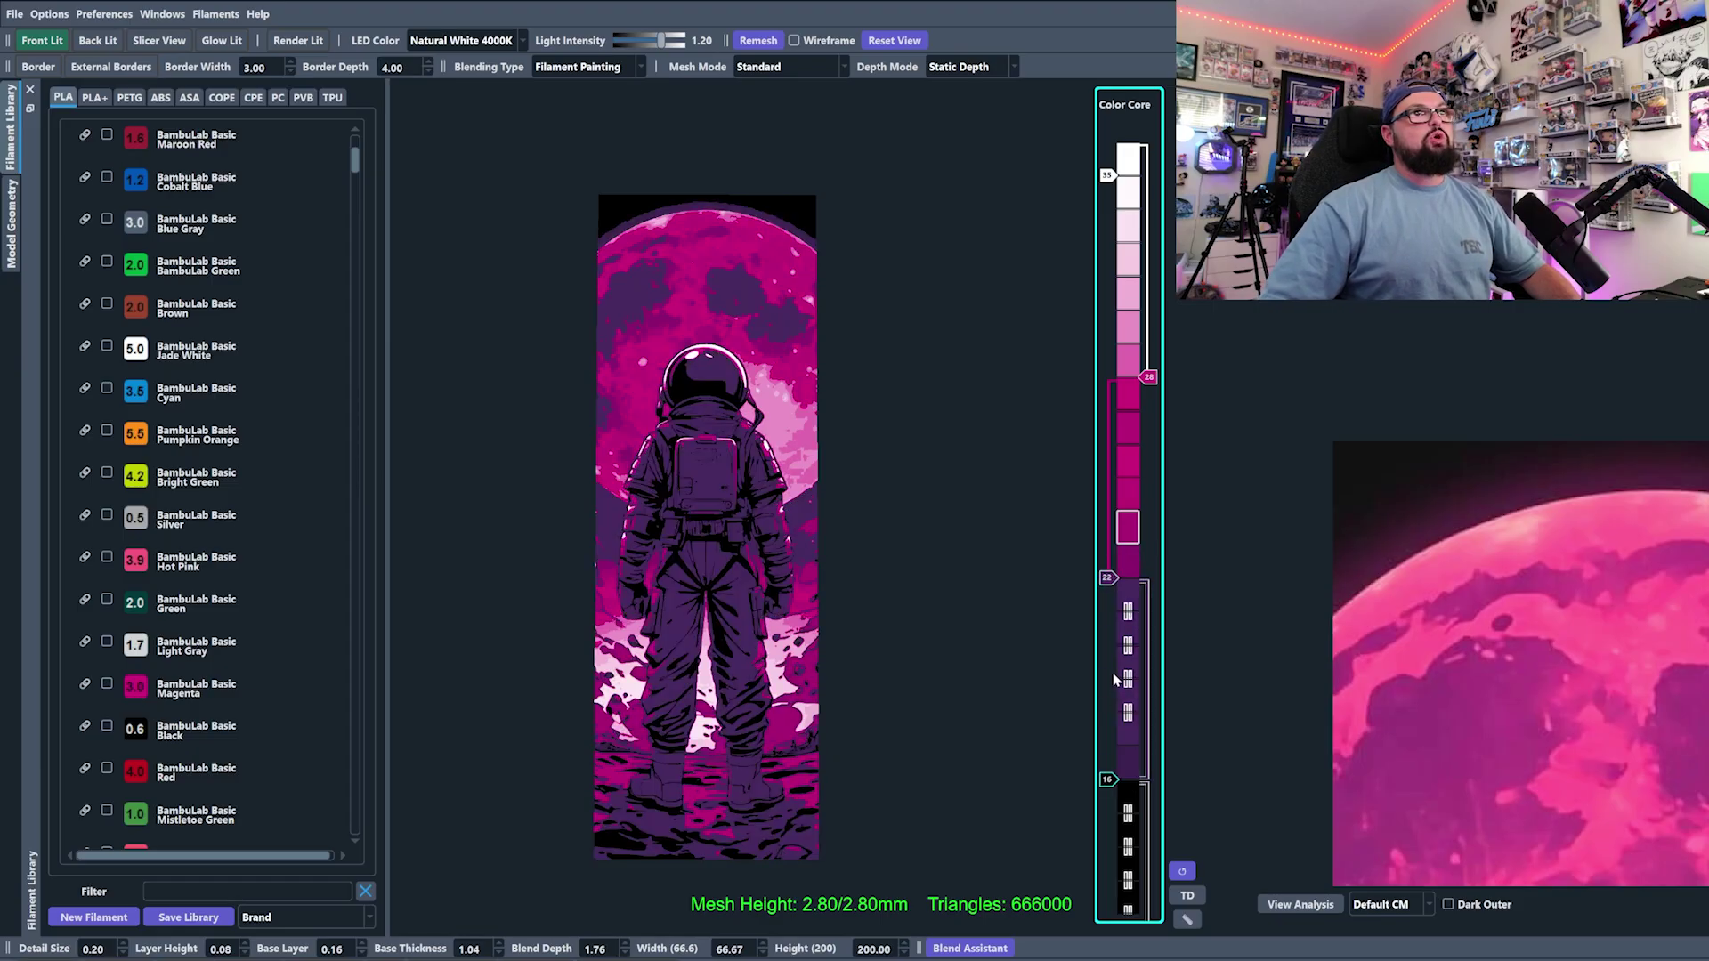
scroll(1113, 680, "up", 1)
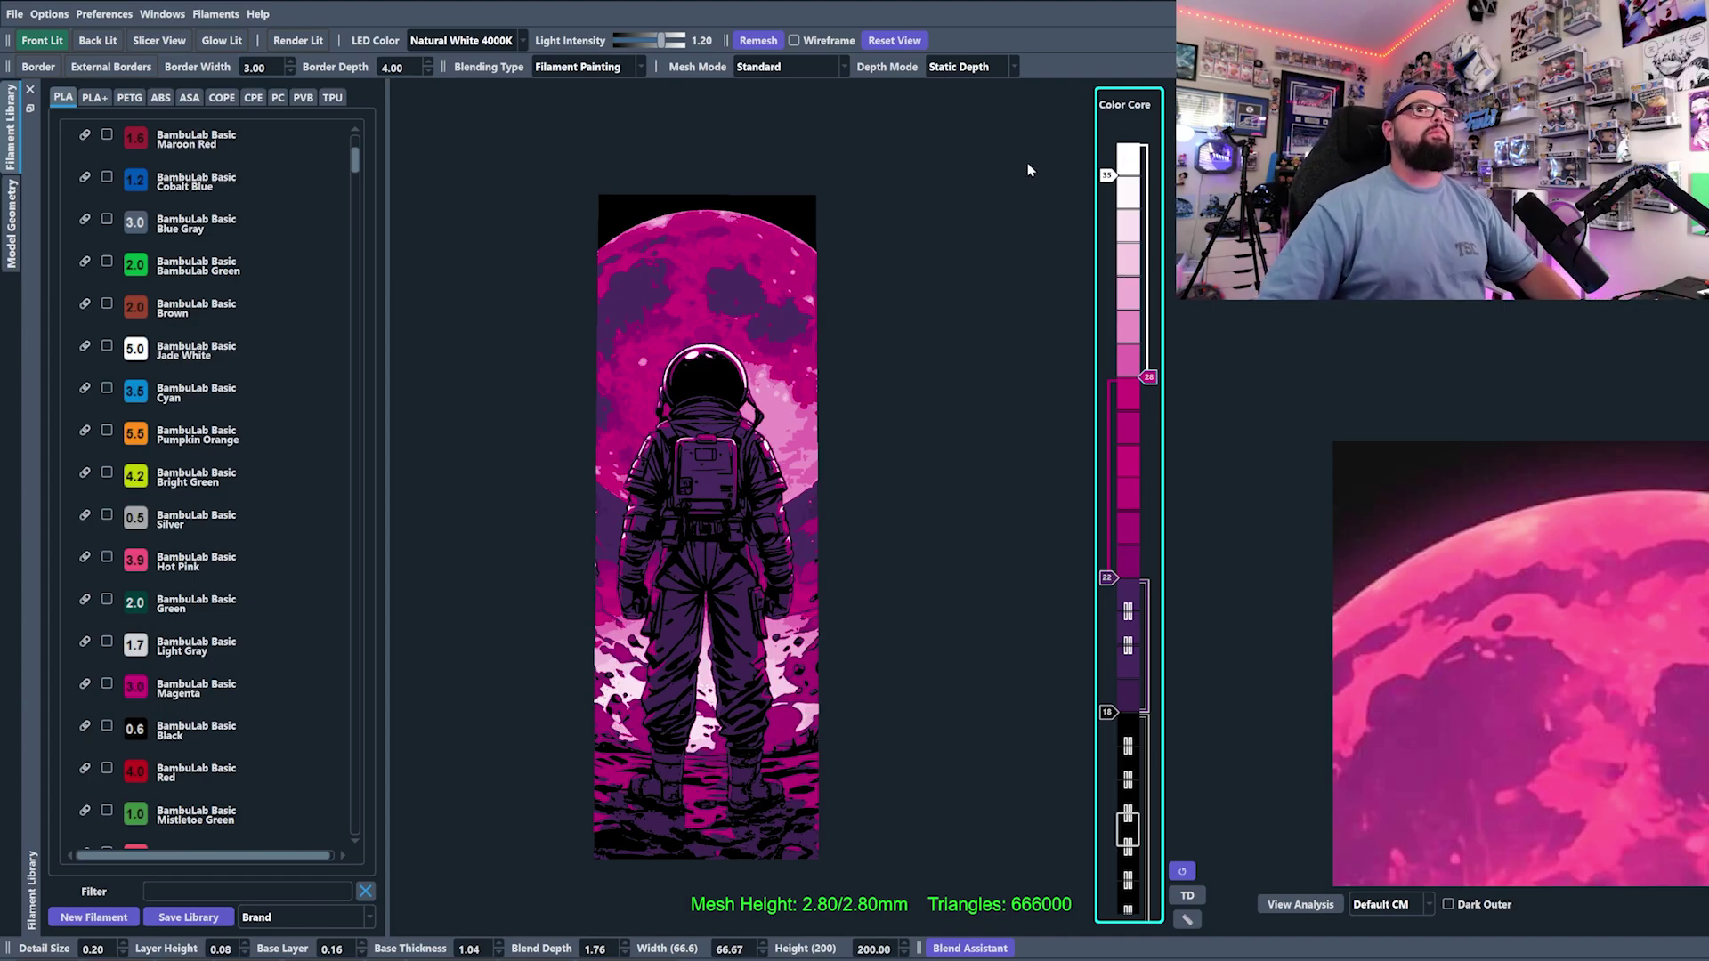
scroll(1114, 719, "down", 2)
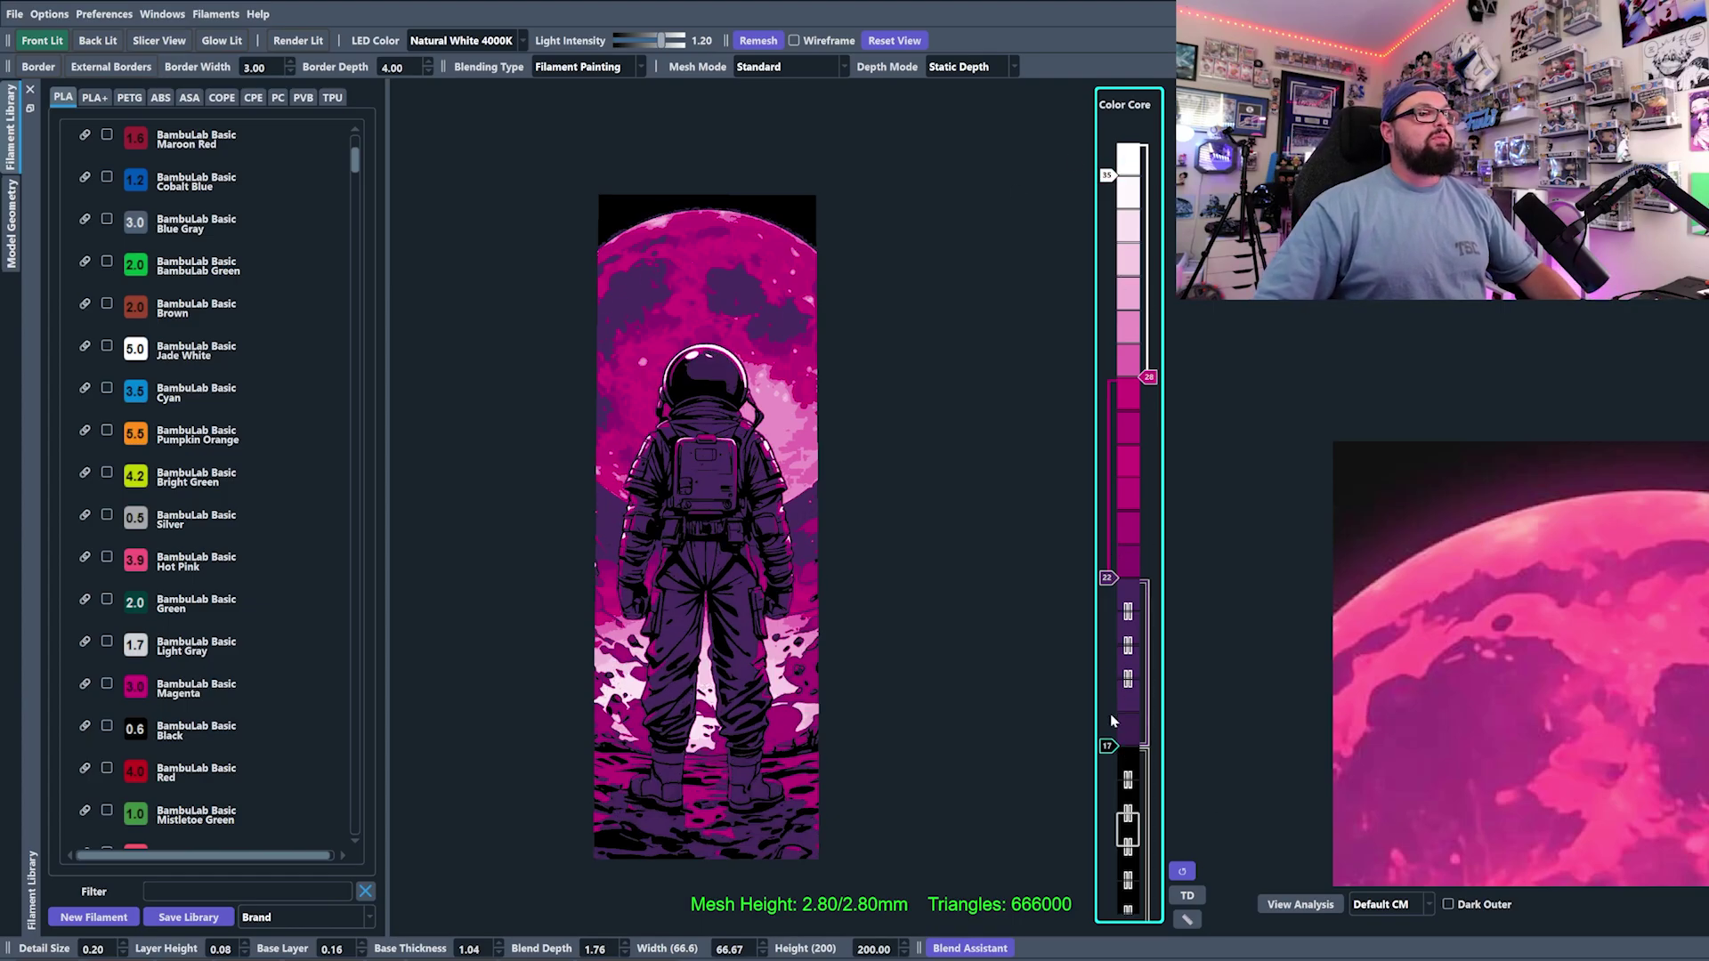
scroll(1122, 732, "down", 1)
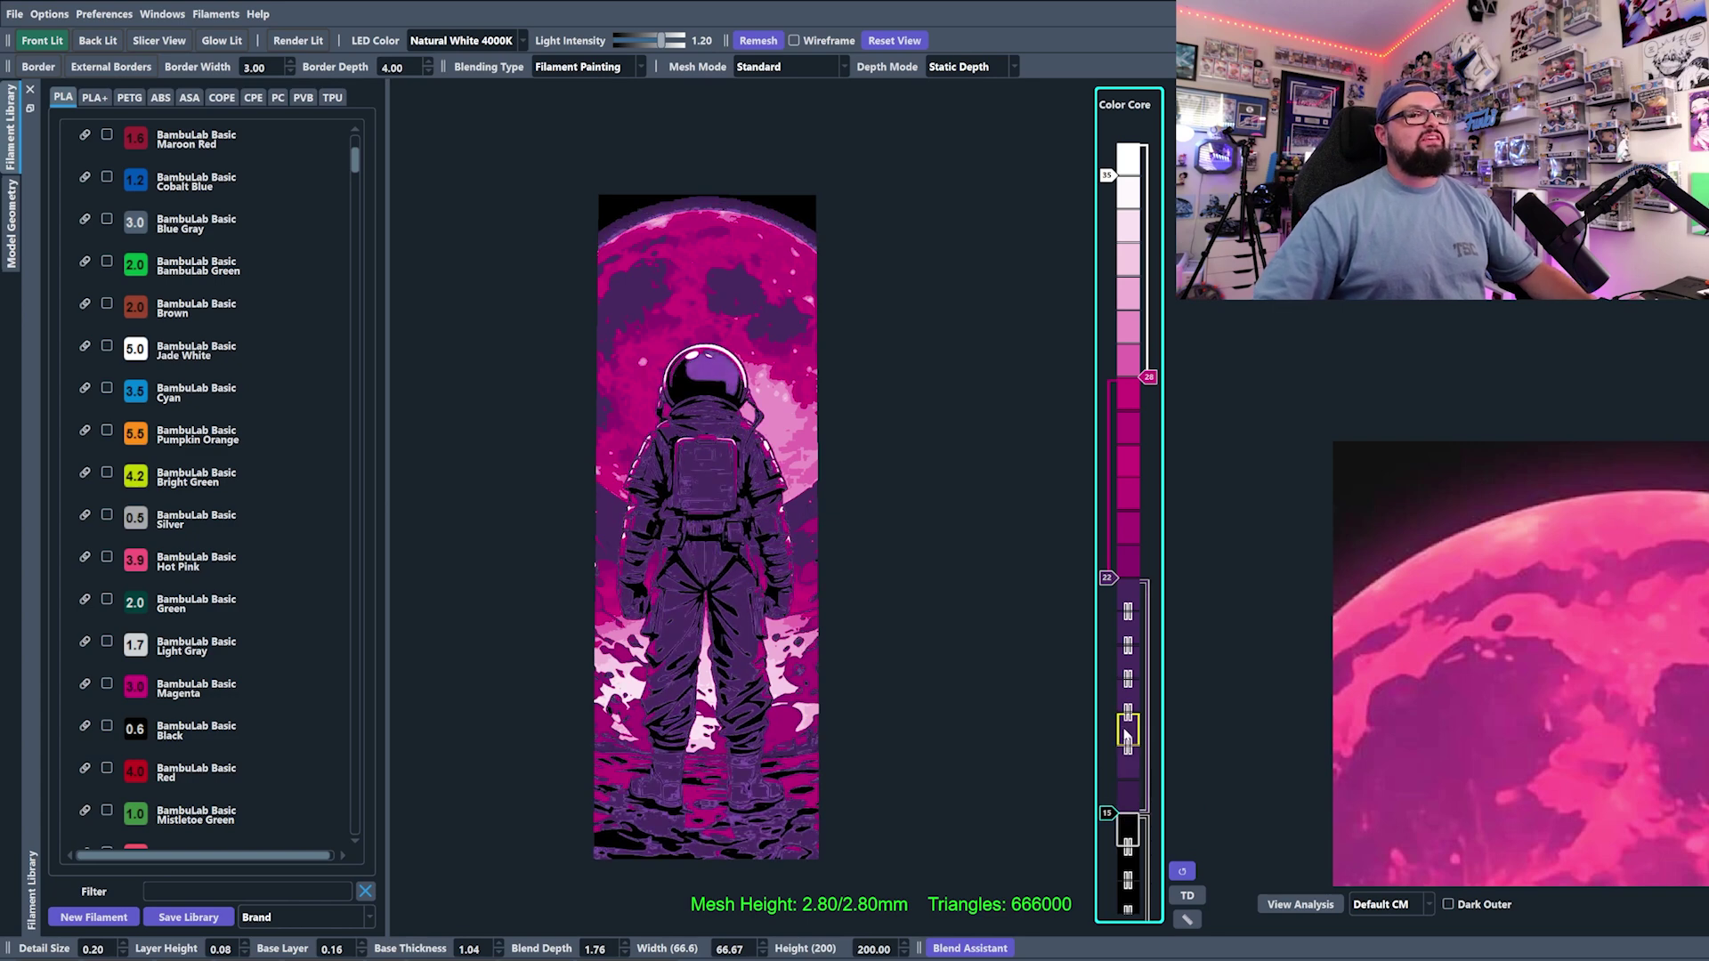
scroll(1126, 731, "up", 4)
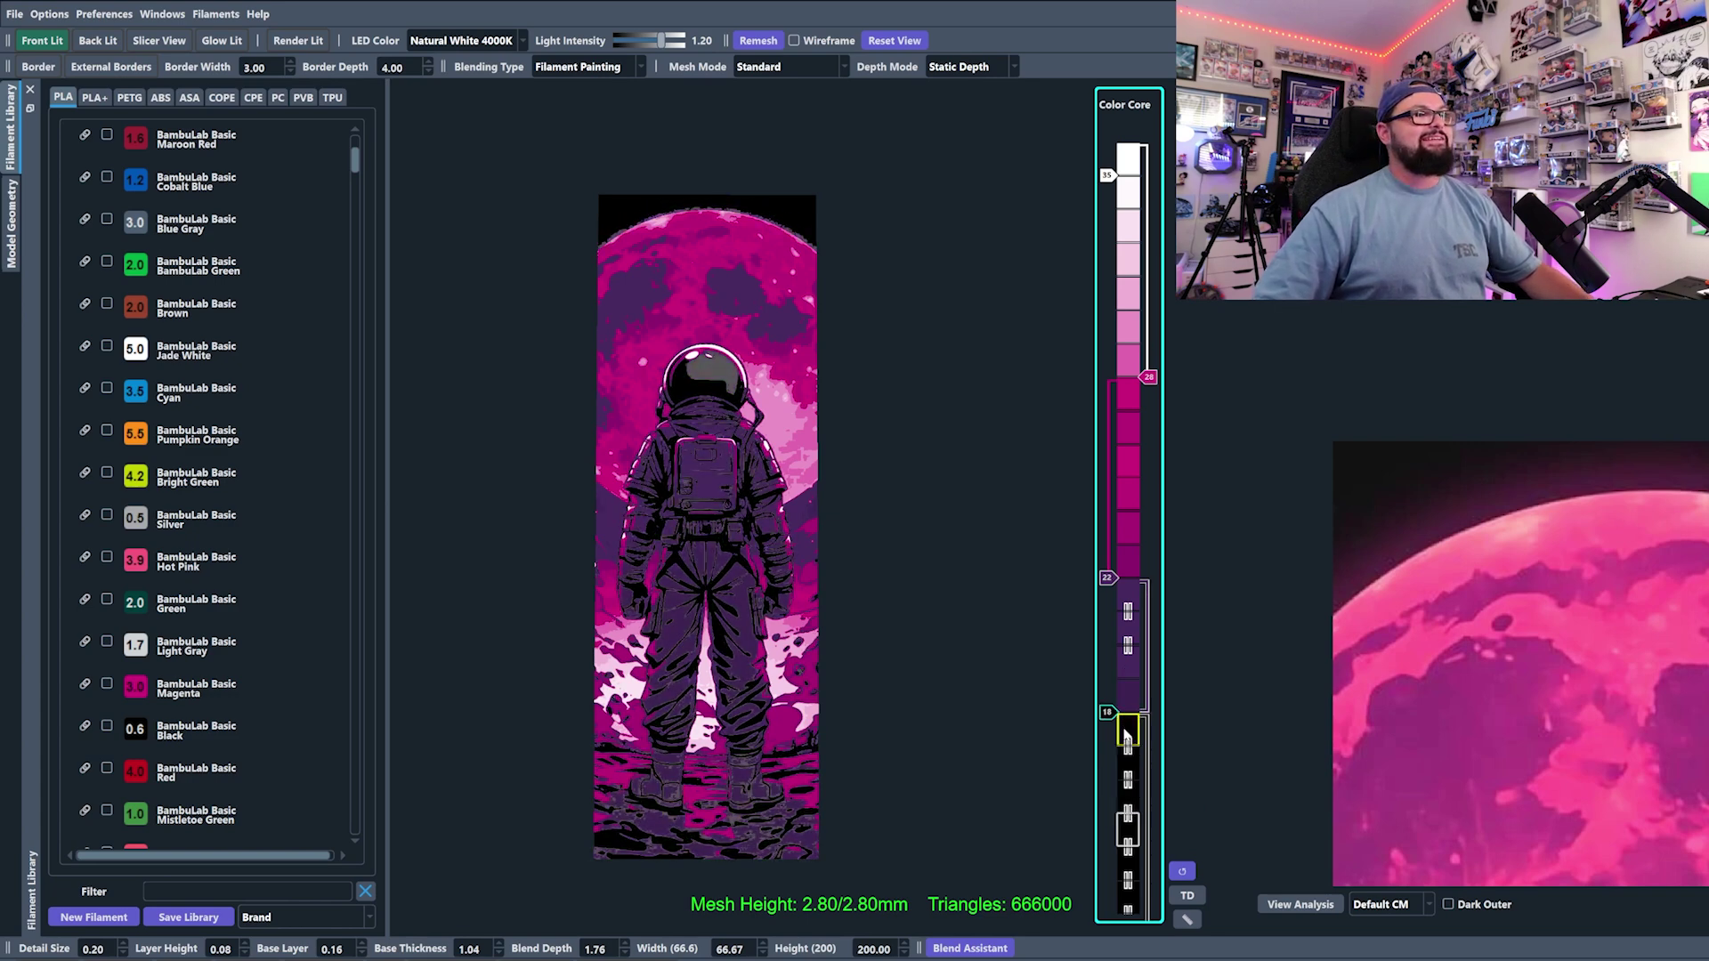
scroll(1129, 703, "down", 1)
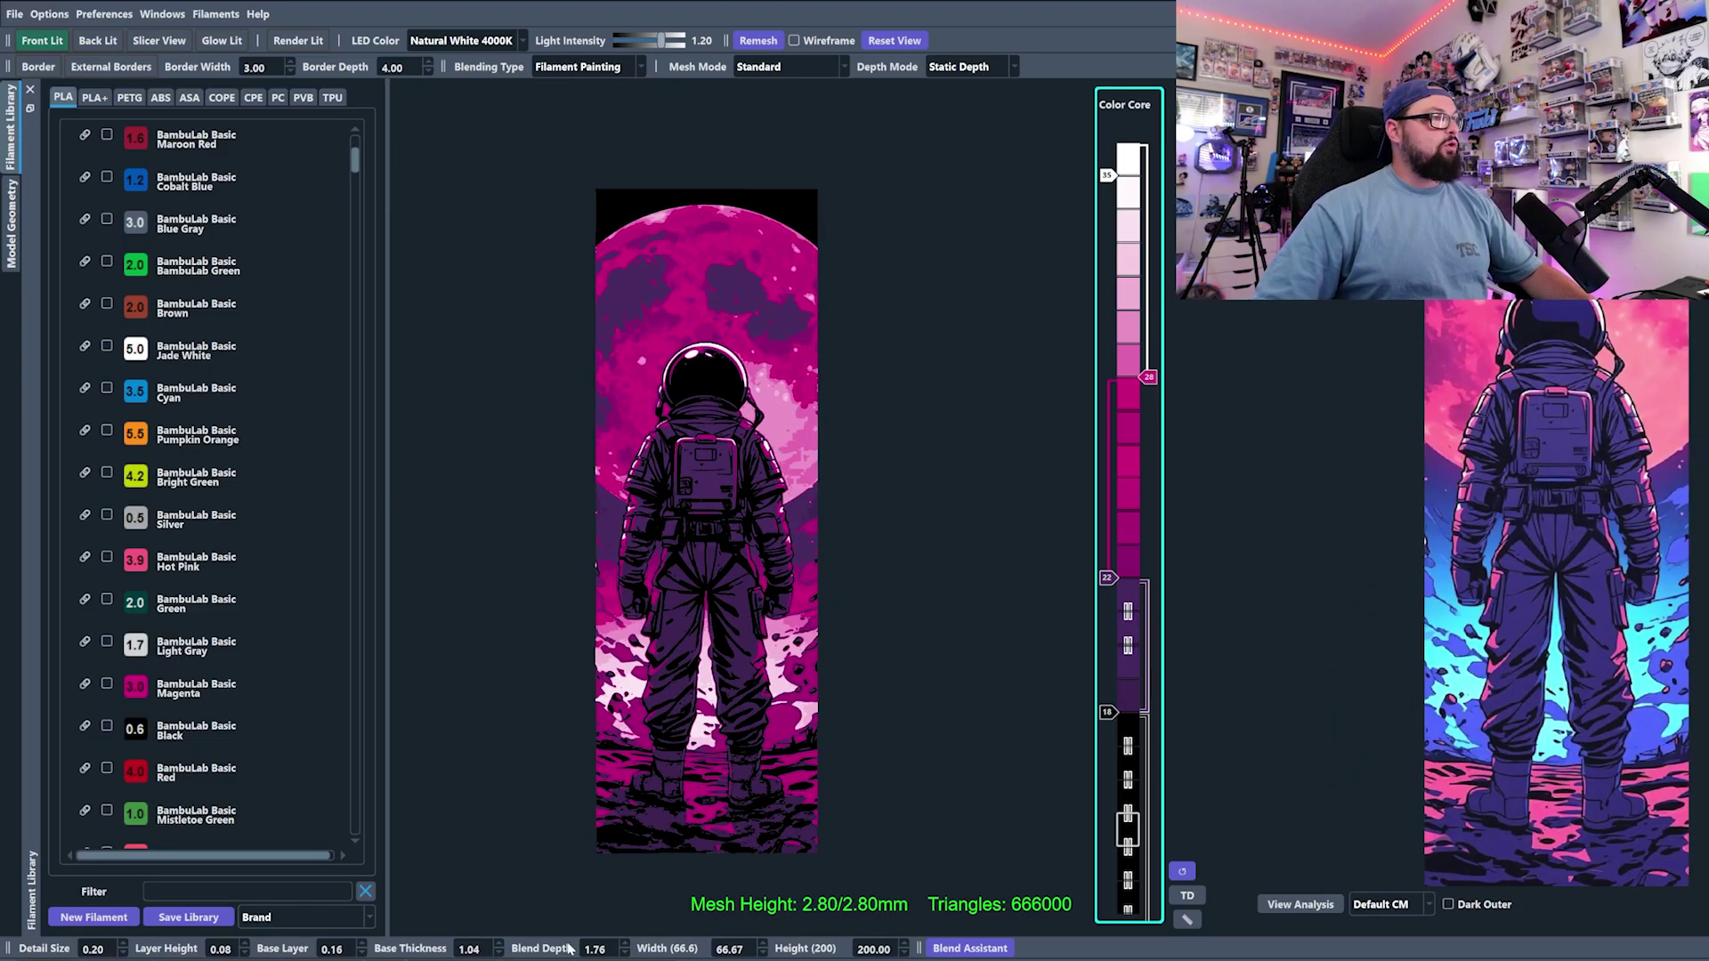
Raise the blend depth through 1.84 mm and 1.92 mm, and set it to 2.48 mm.
left_click_drag(603, 951, 569, 953)
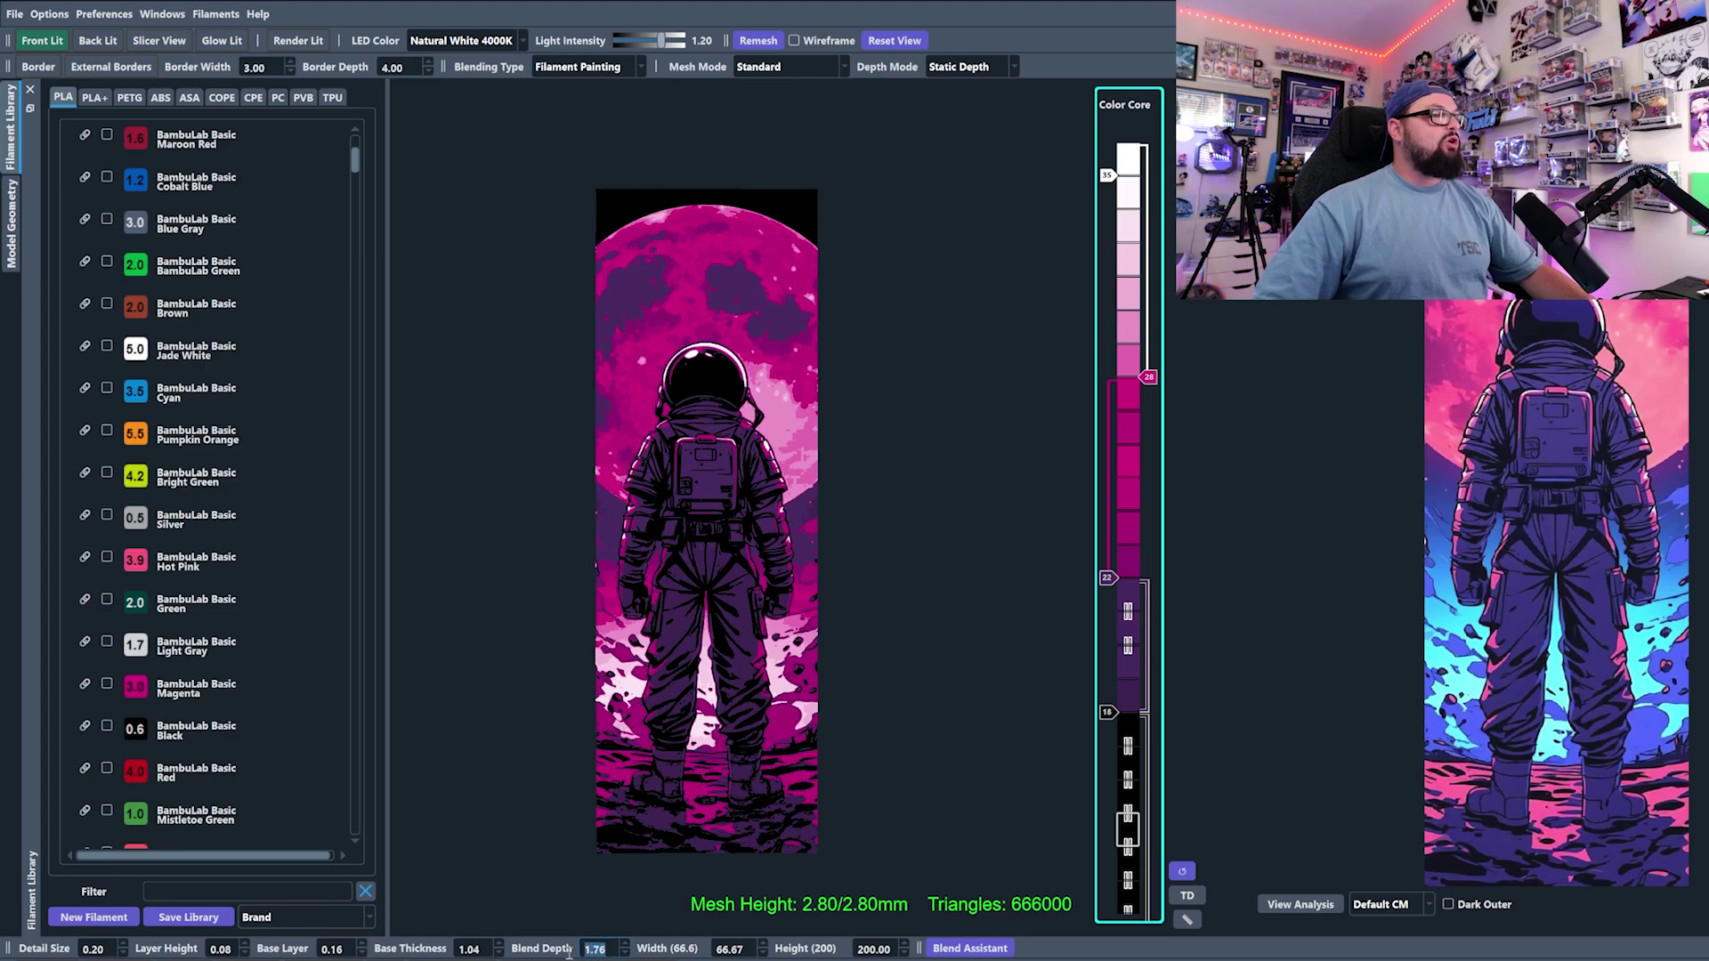
left_click(607, 924)
left_click(625, 943)
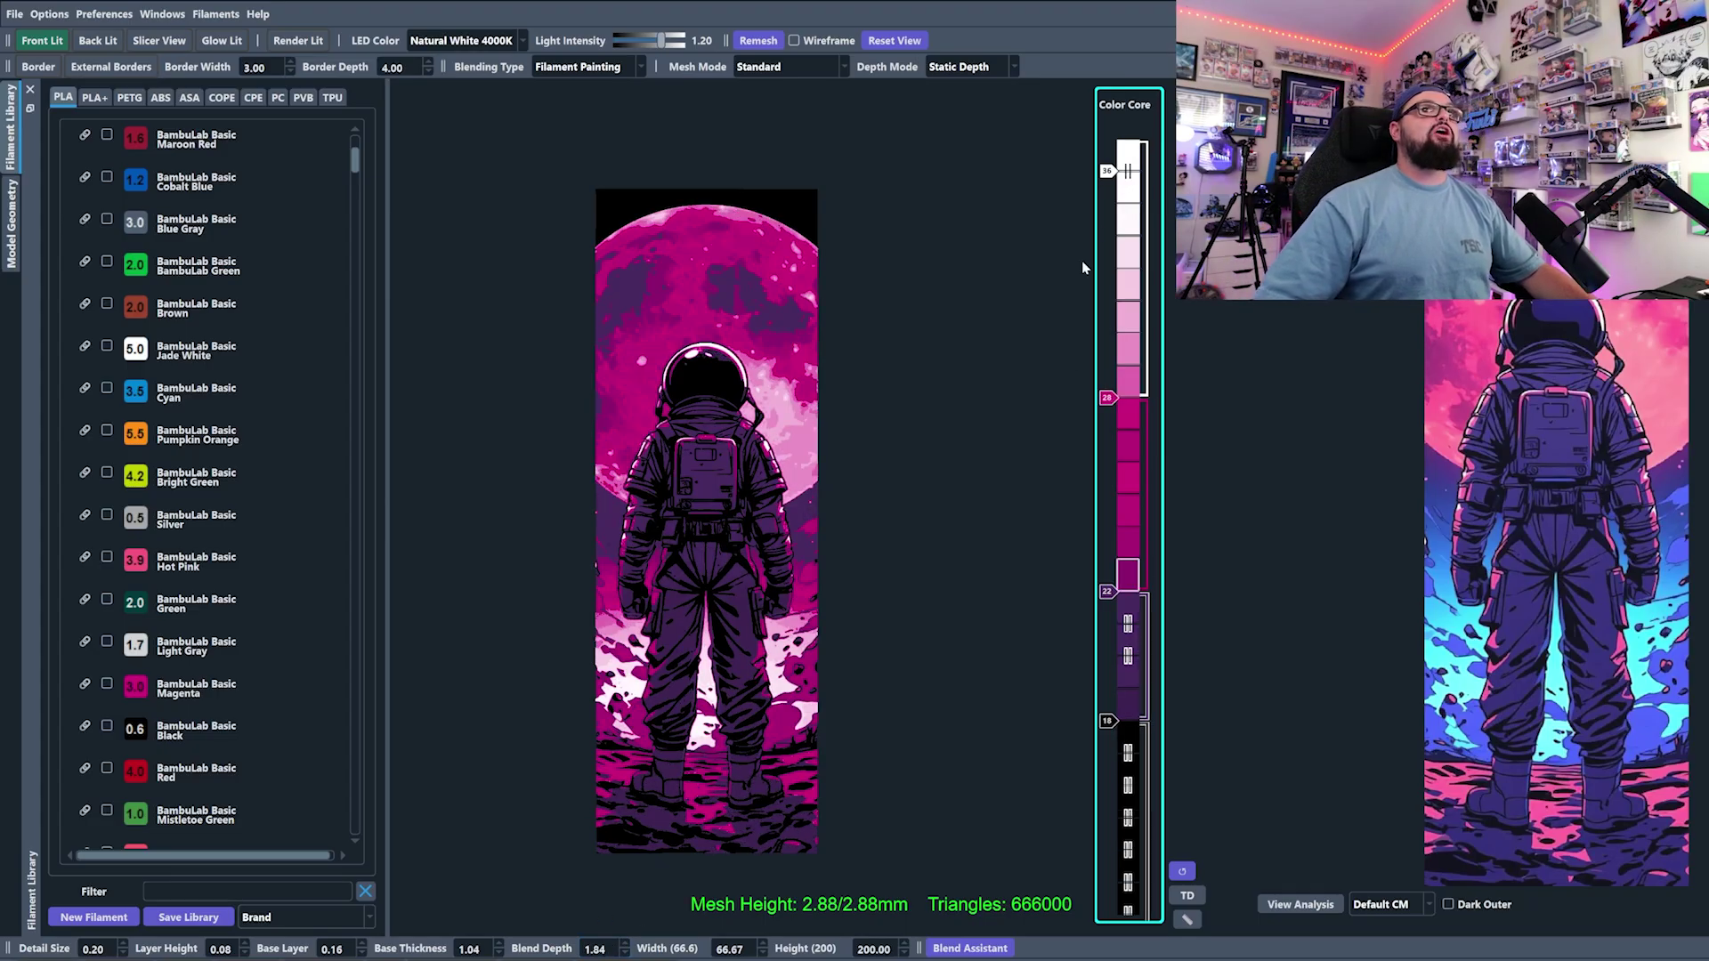
left_click(625, 945)
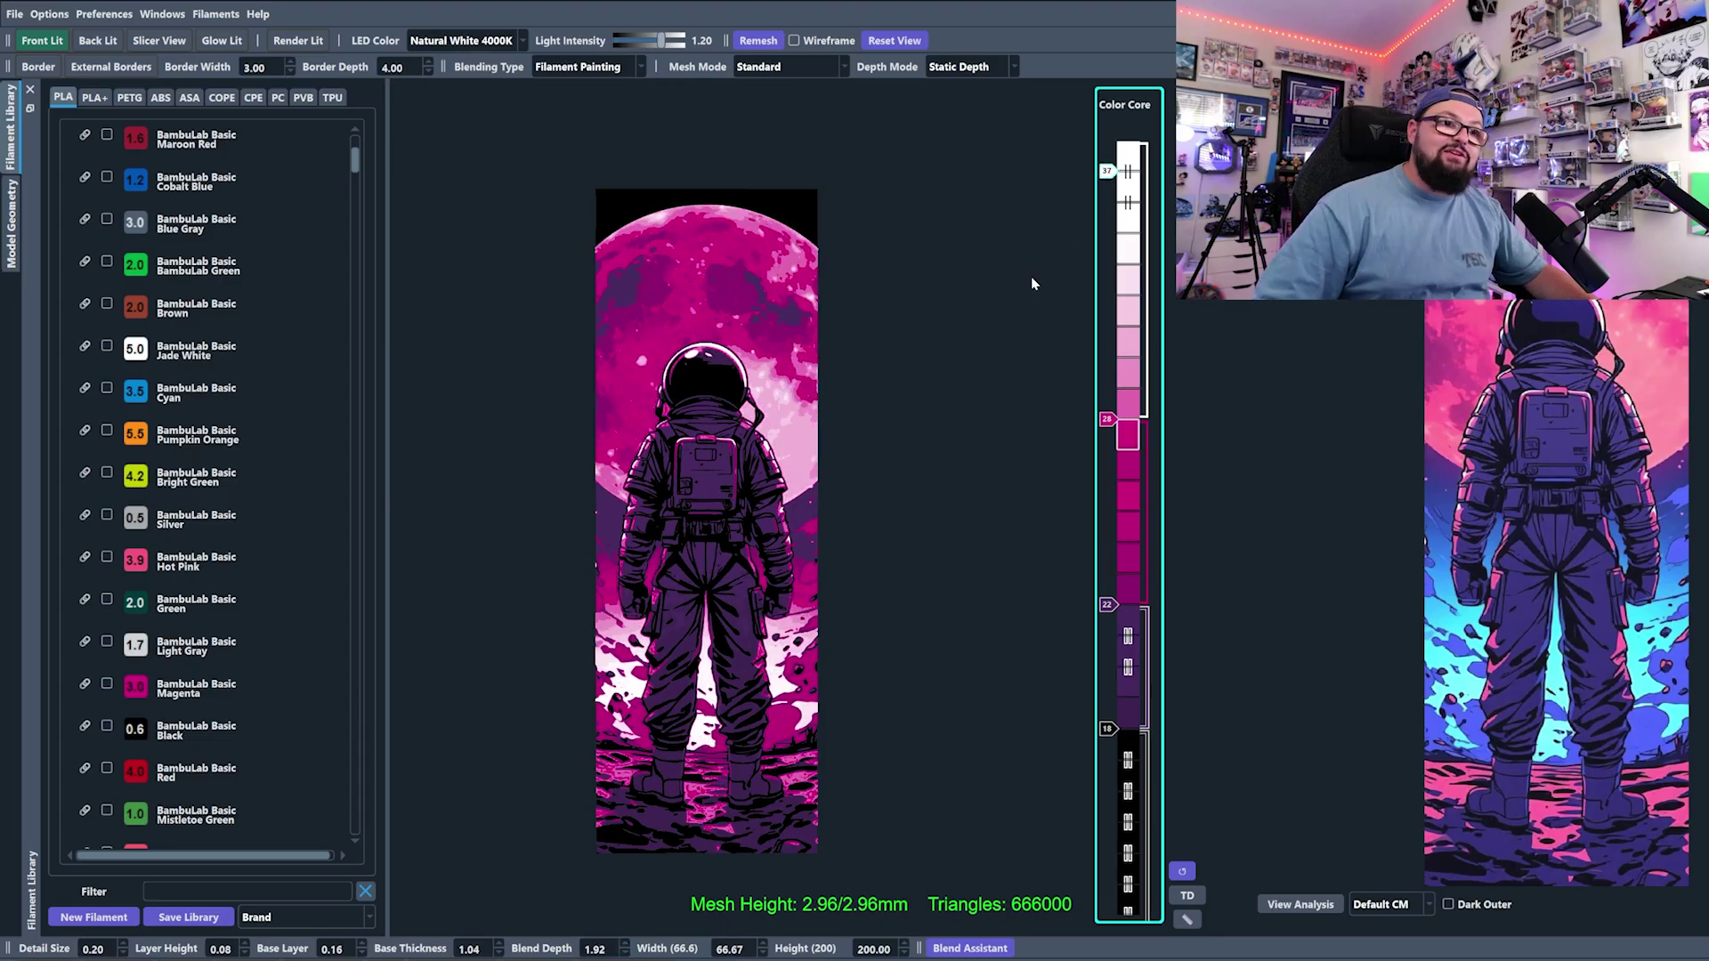
left_click_drag(606, 946, 574, 940)
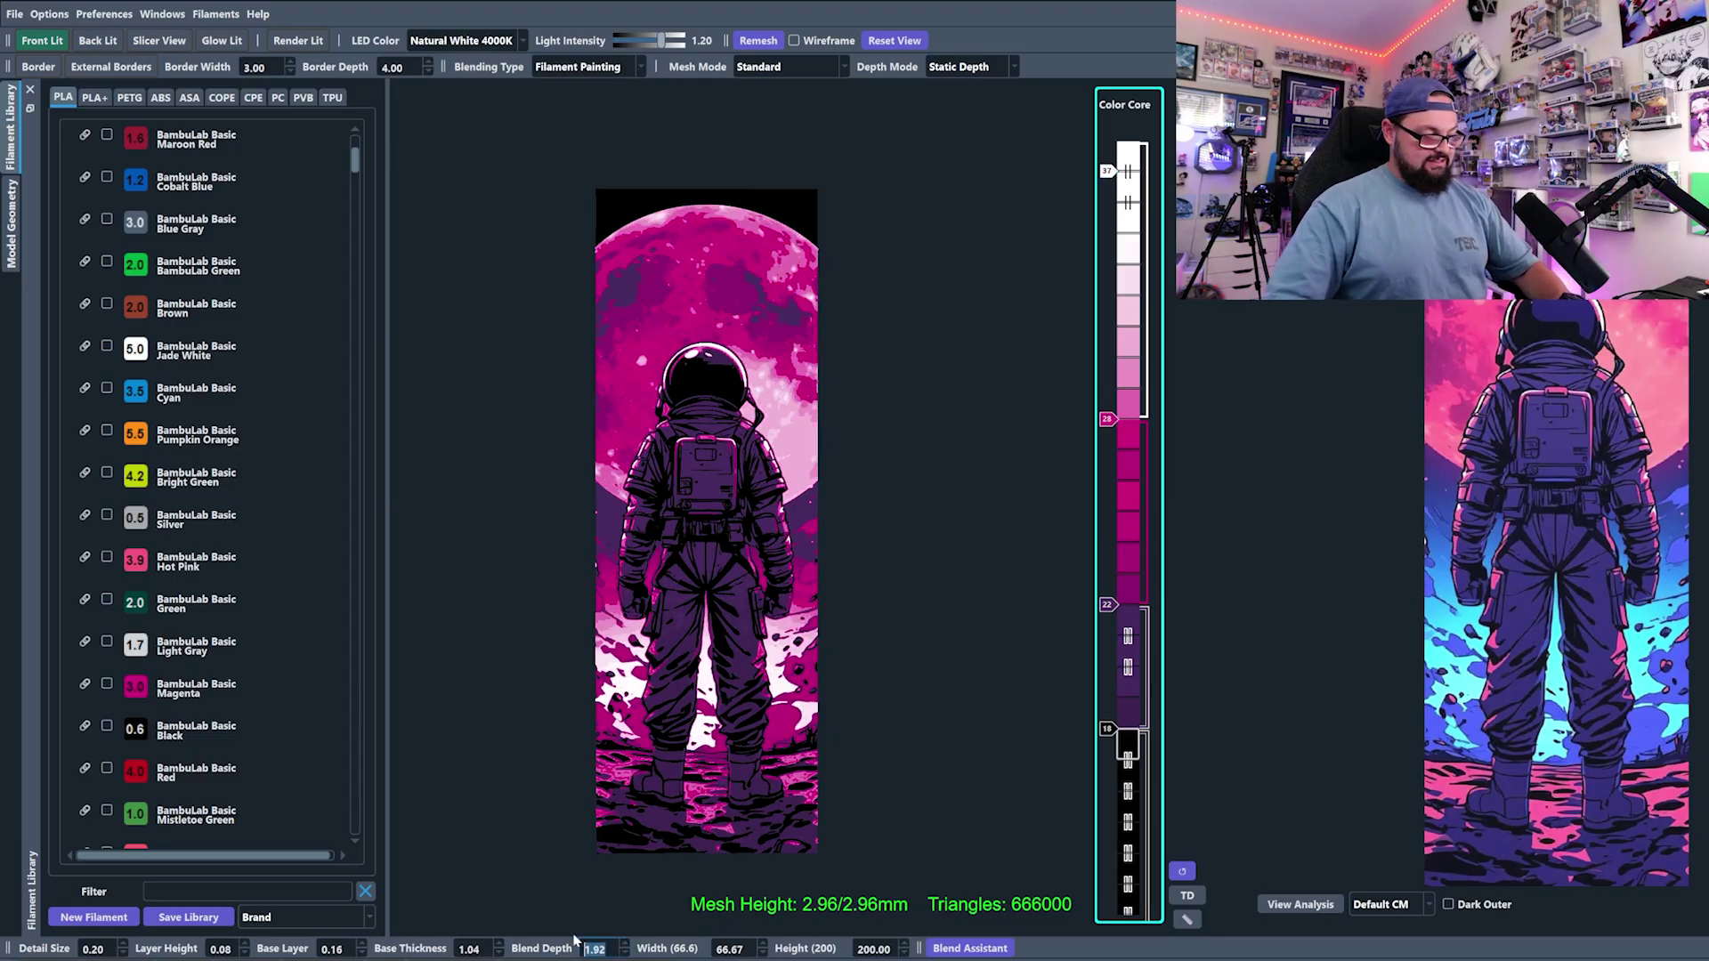
type("2.48")
key("Return")
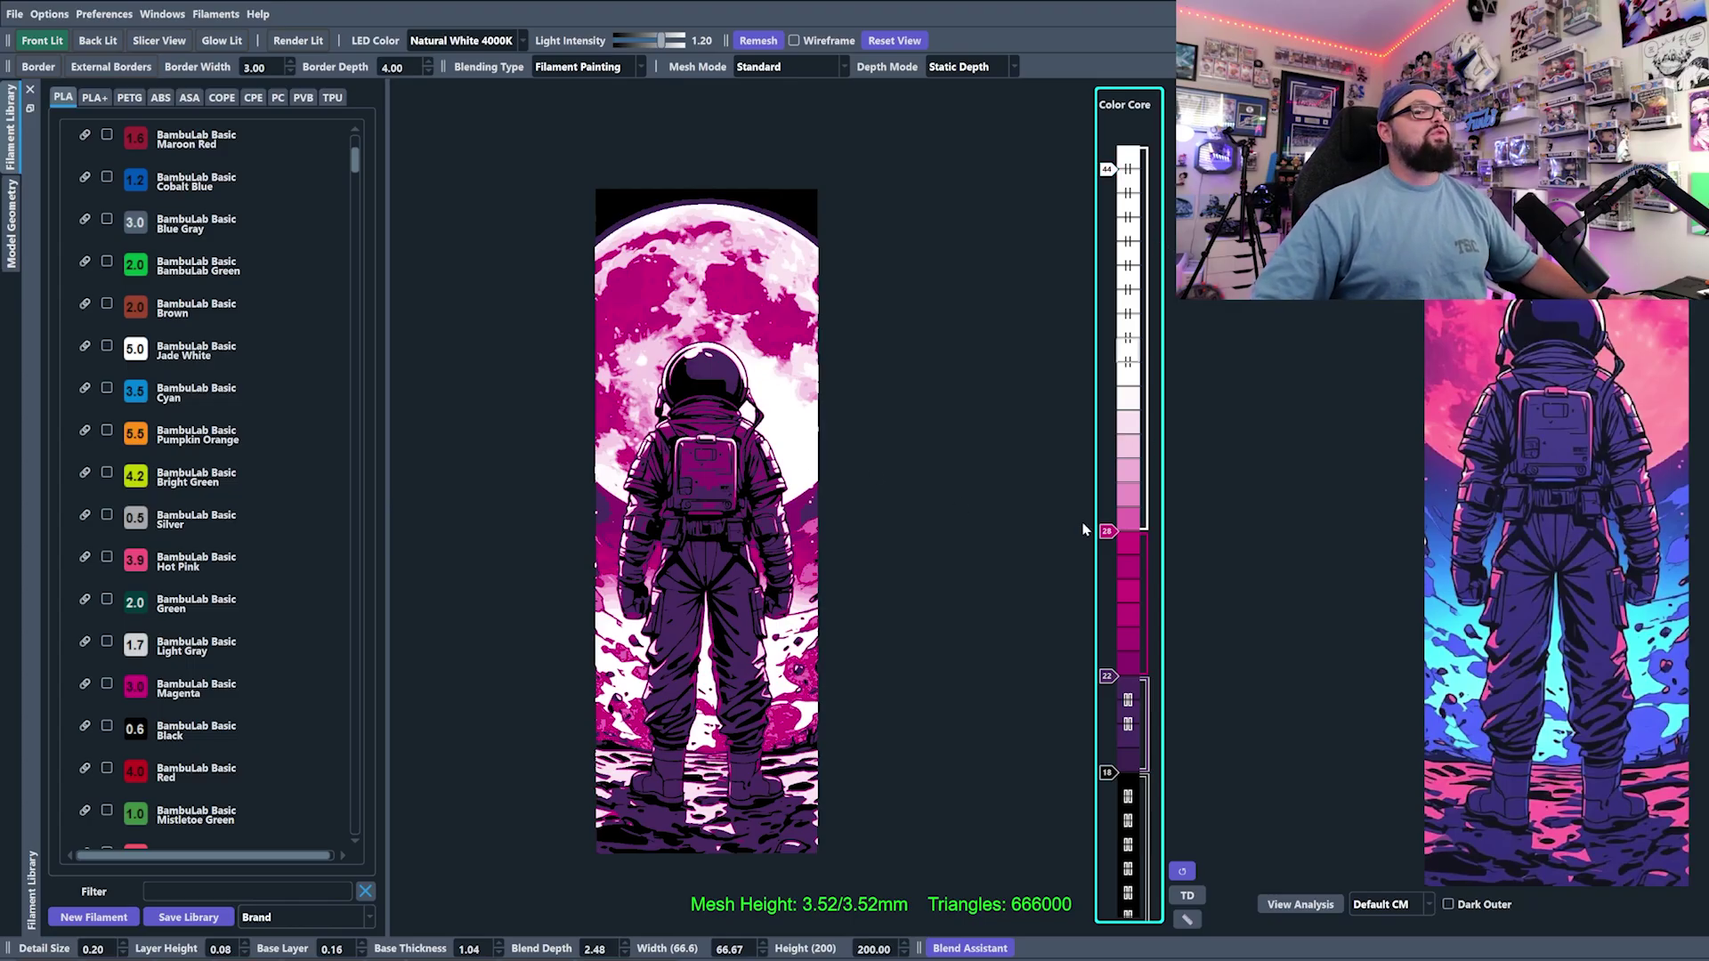
Raise the magenta slider to layer 31, the purple slider to 24 and the black slider to 19 in the Color Core.
scroll(1112, 529, "up", 2)
scroll(1126, 663, "up", 1)
scroll(1107, 482, "down", 1)
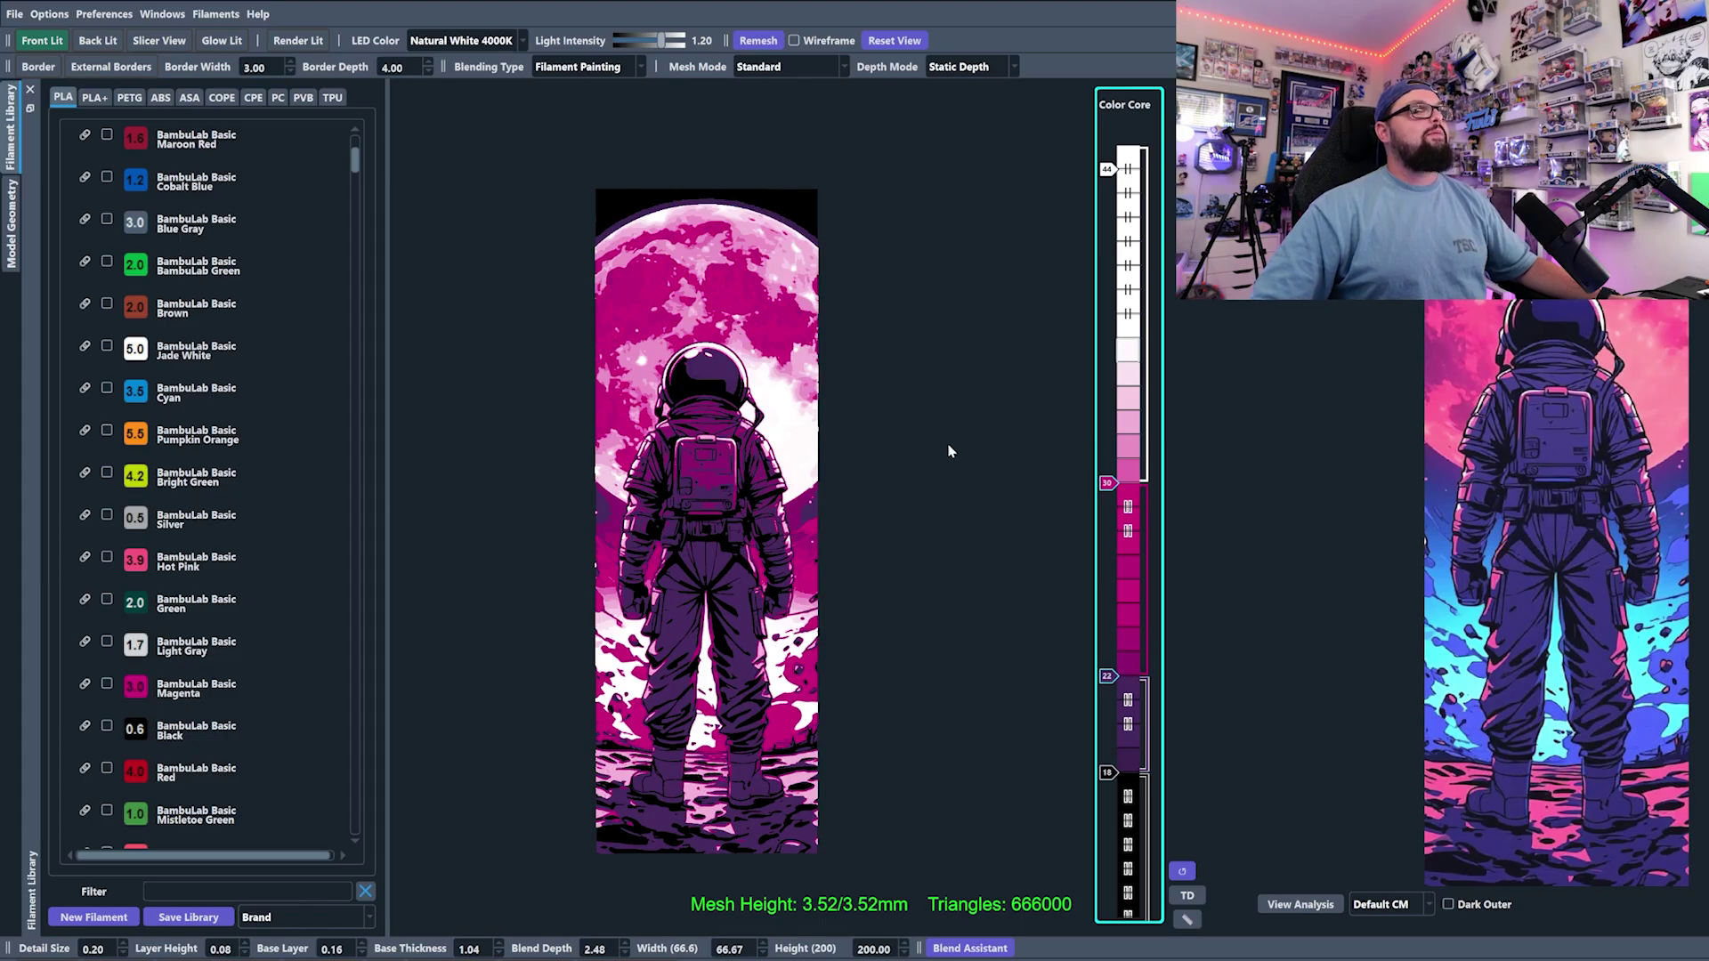
scroll(1116, 775, "up", 2)
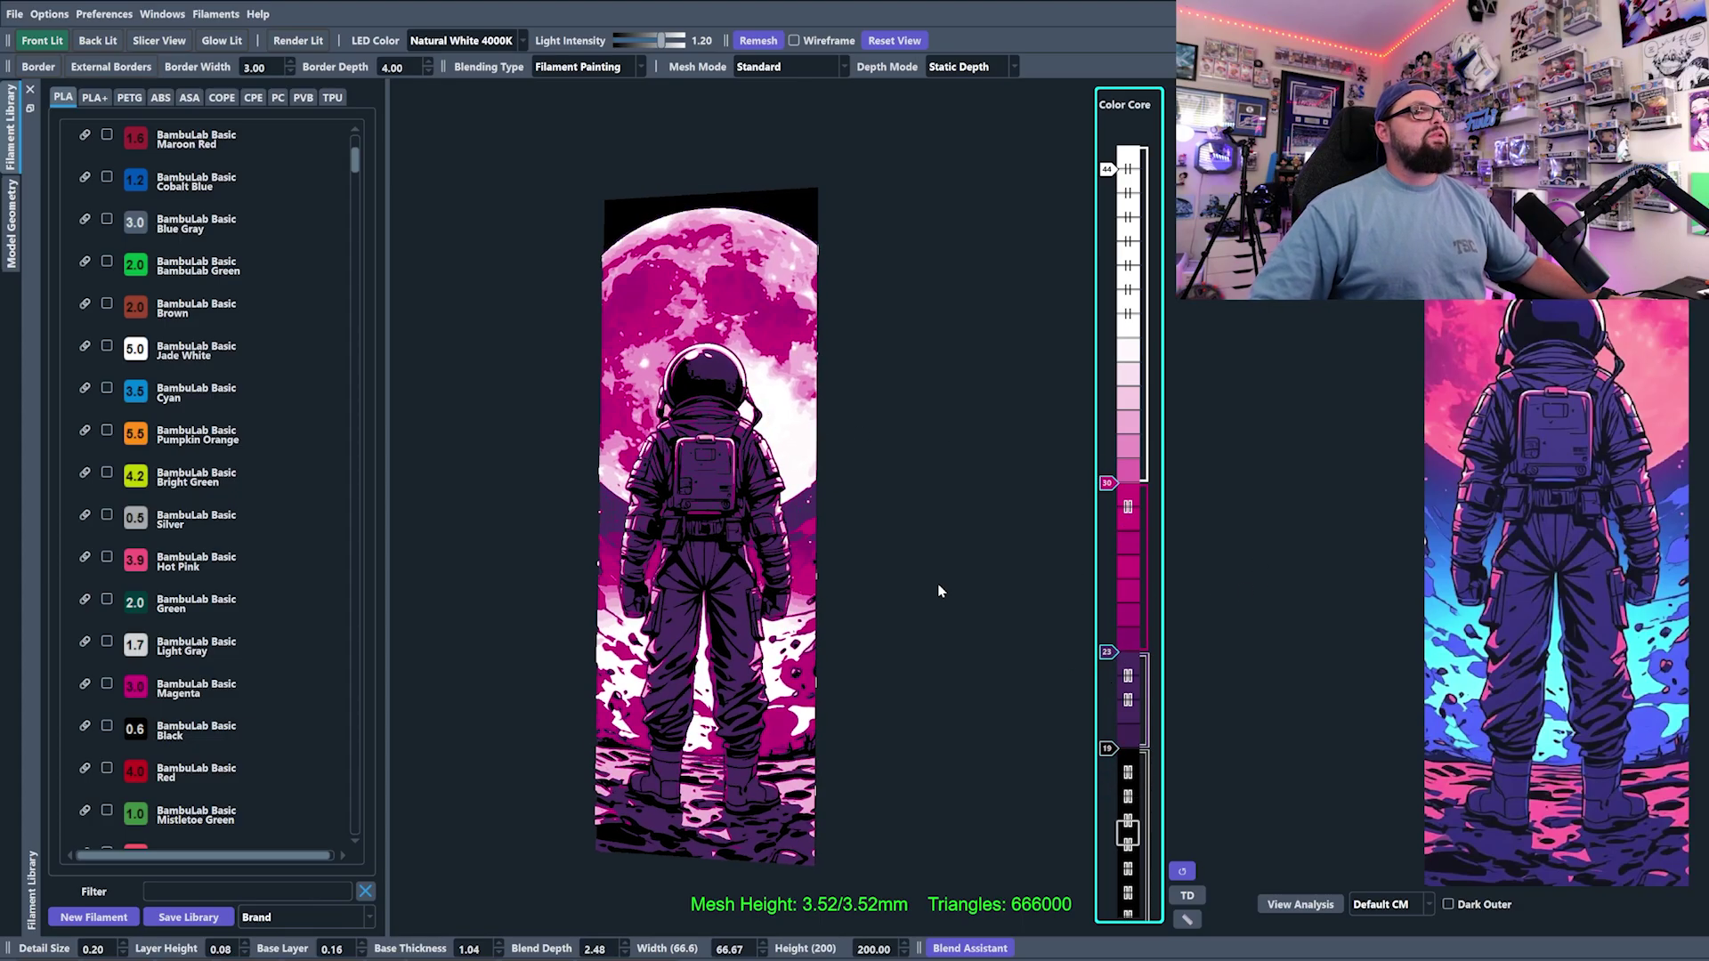
scroll(1106, 652, "up", 1)
scroll(1108, 482, "up", 1)
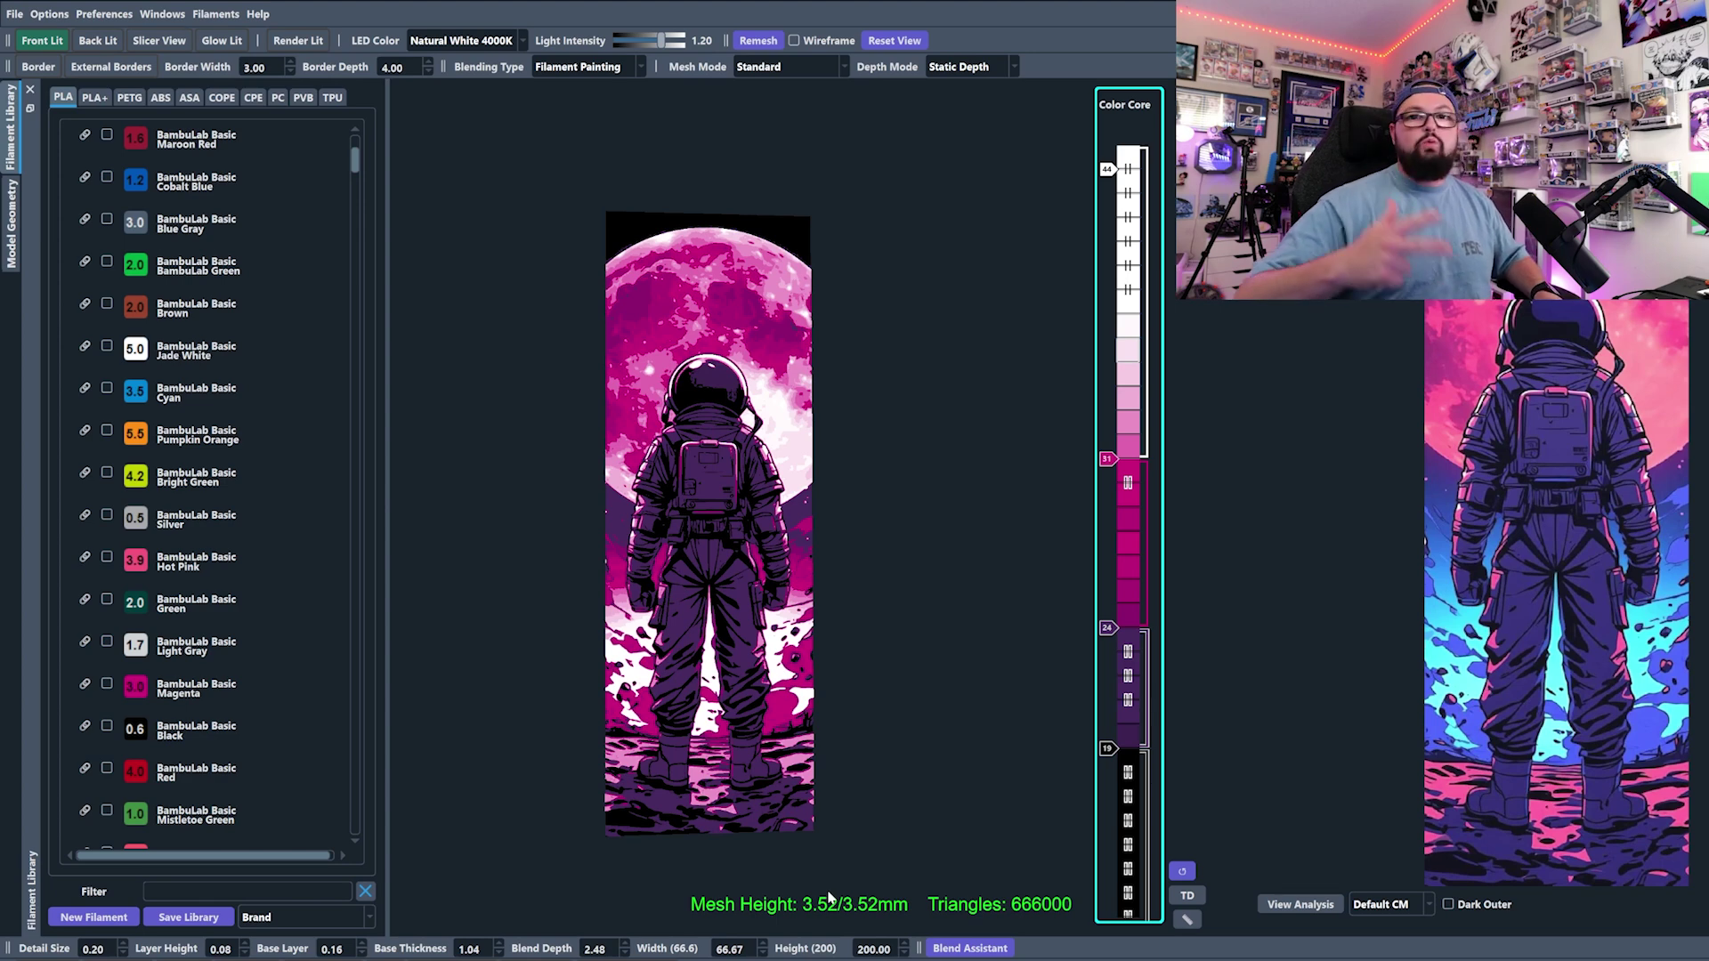
Set the layer height to 0.04 mm.
left_click_drag(848, 852, 877, 846)
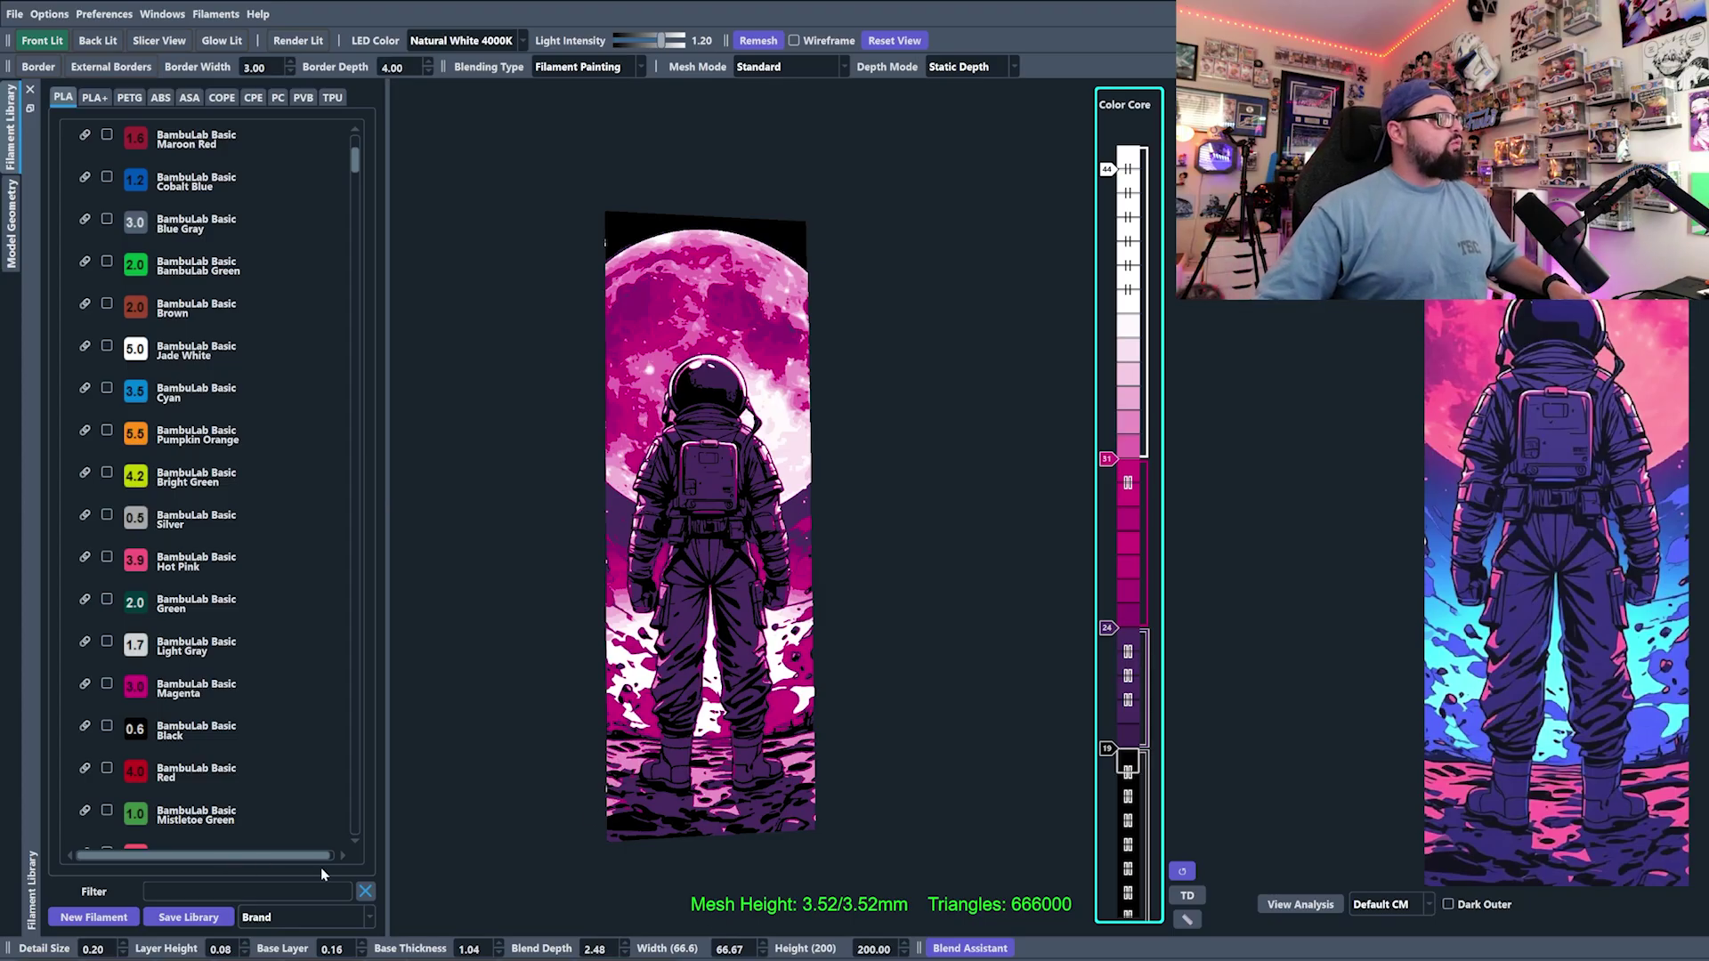
left_click_drag(590, 808, 552, 810)
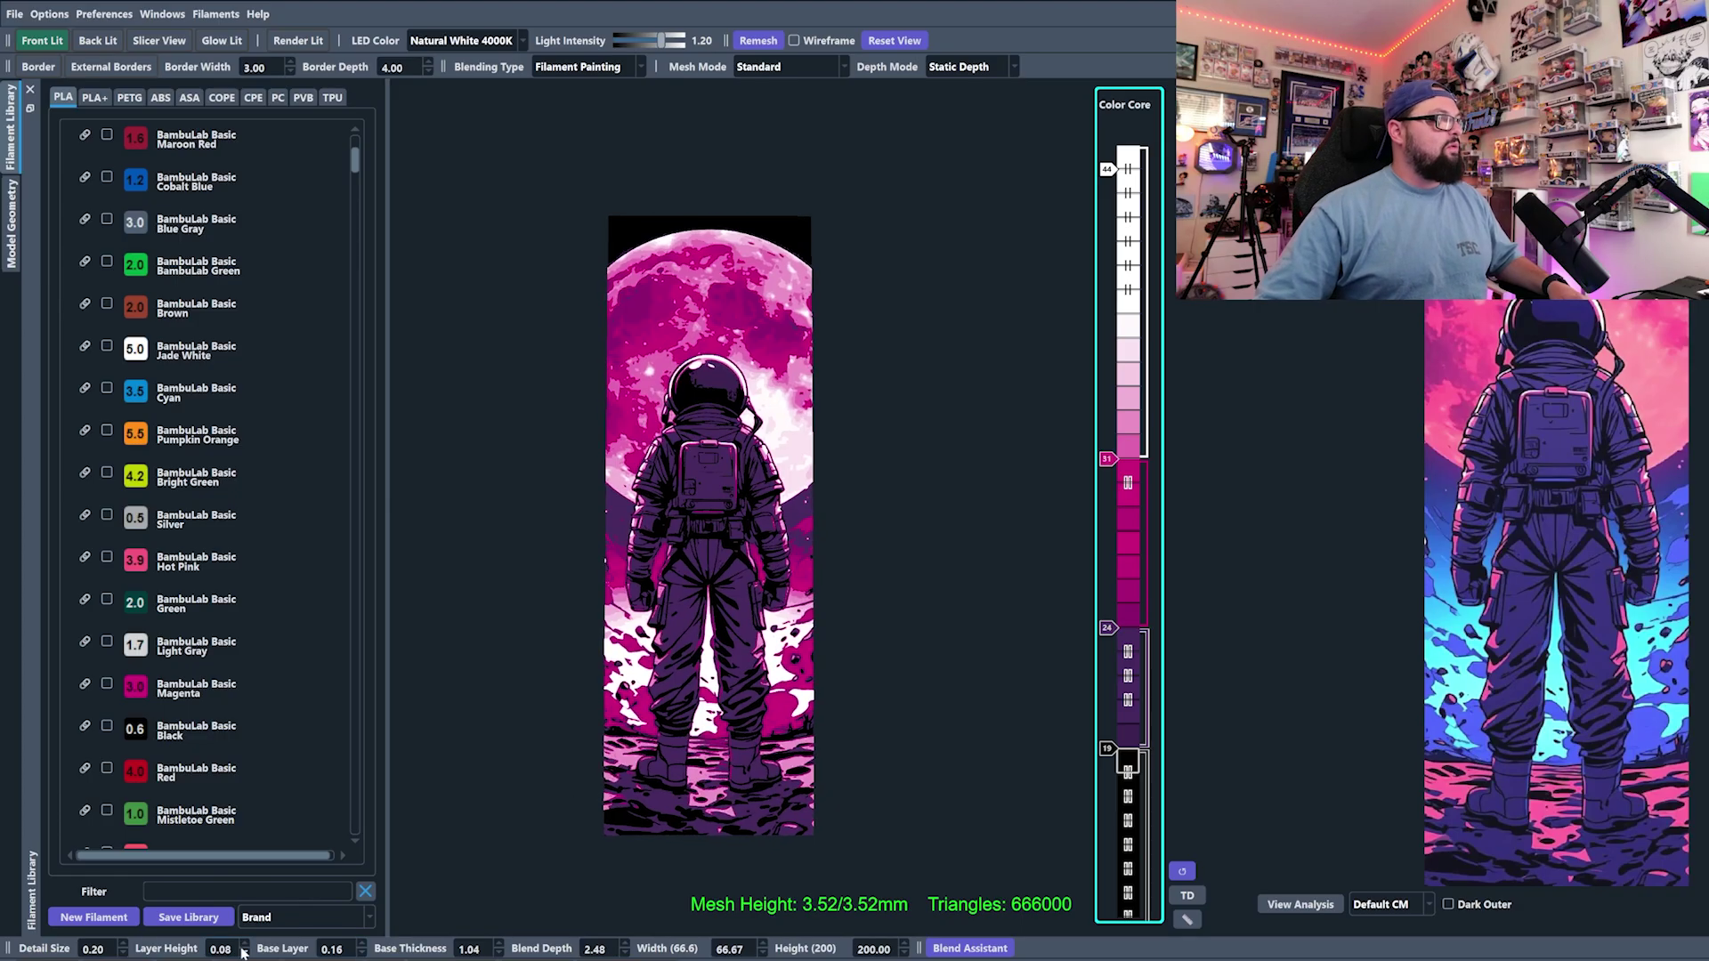
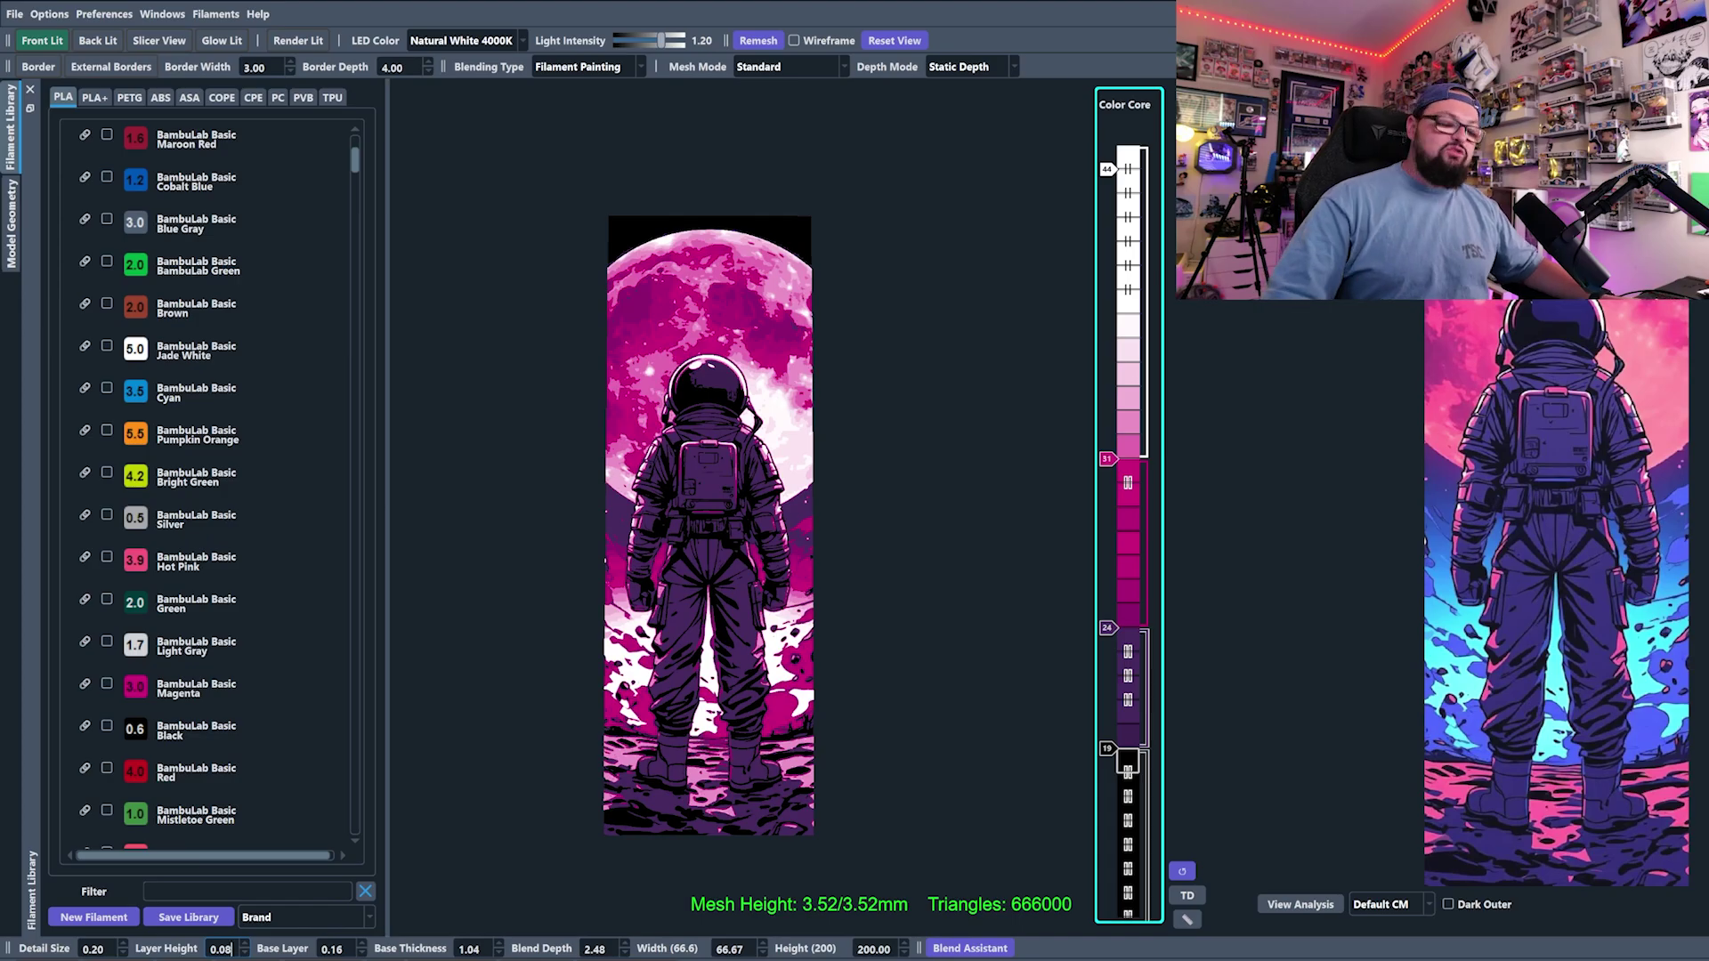
type("4")
key("Return")
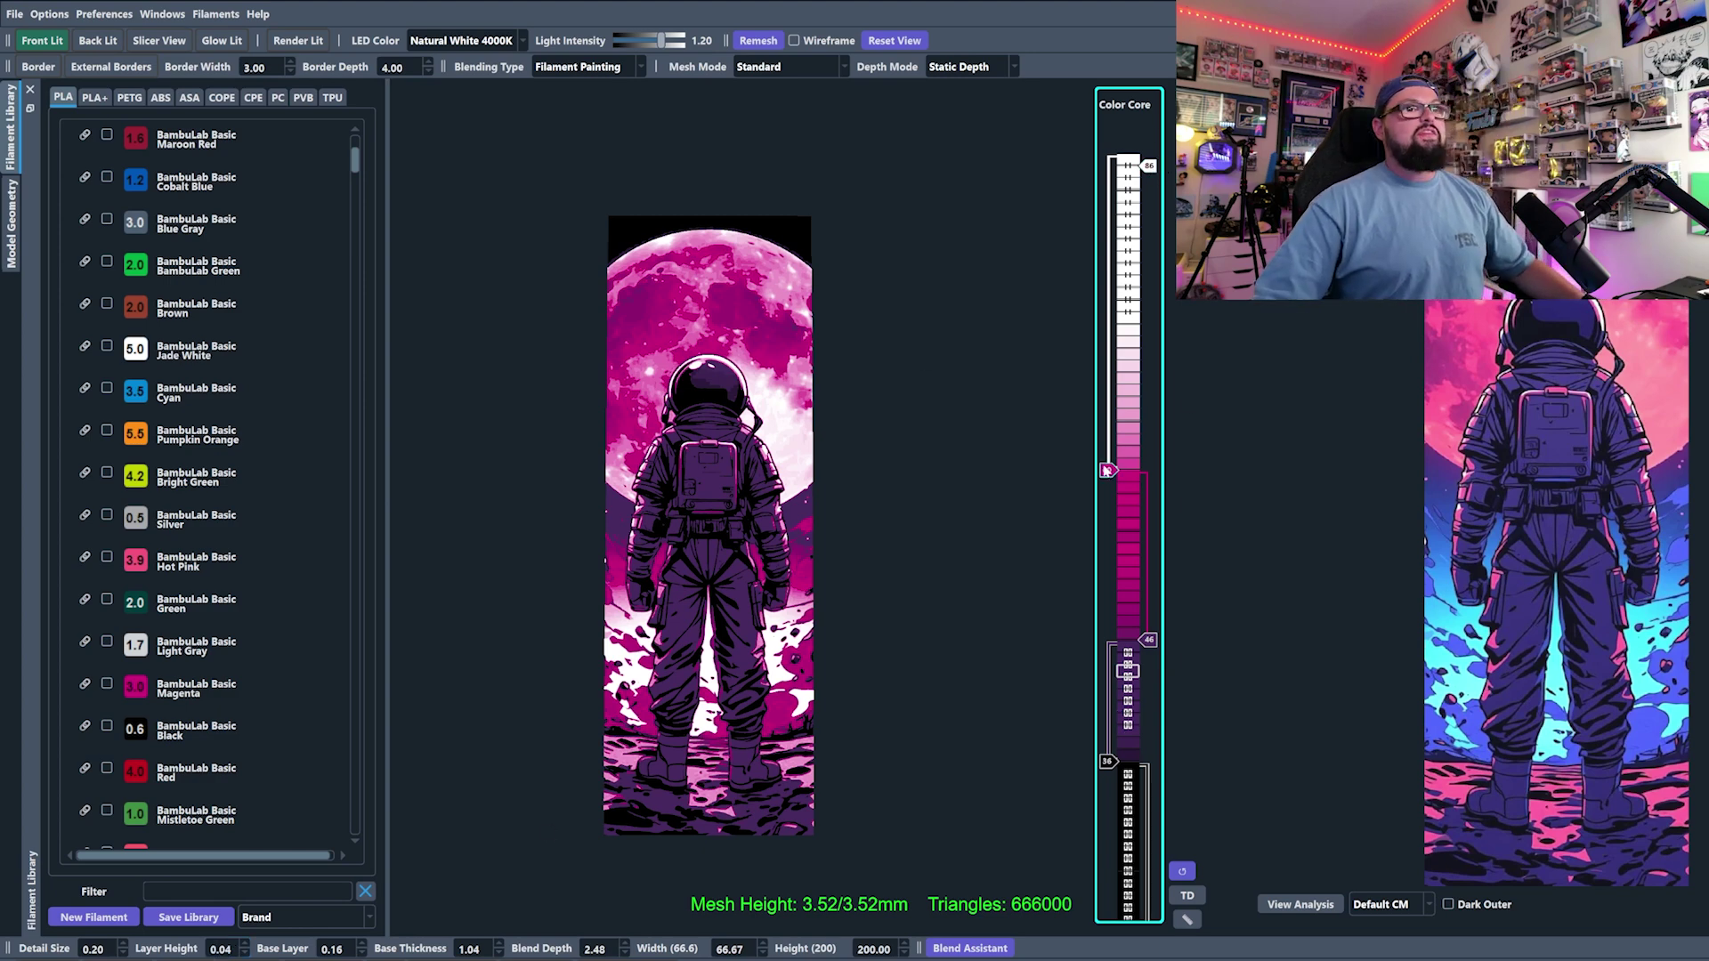
Move the purple slider to layer 49, the black slider to 33 and the magenta slider to 59 in the Color Core.
scroll(1150, 639, "up", 3)
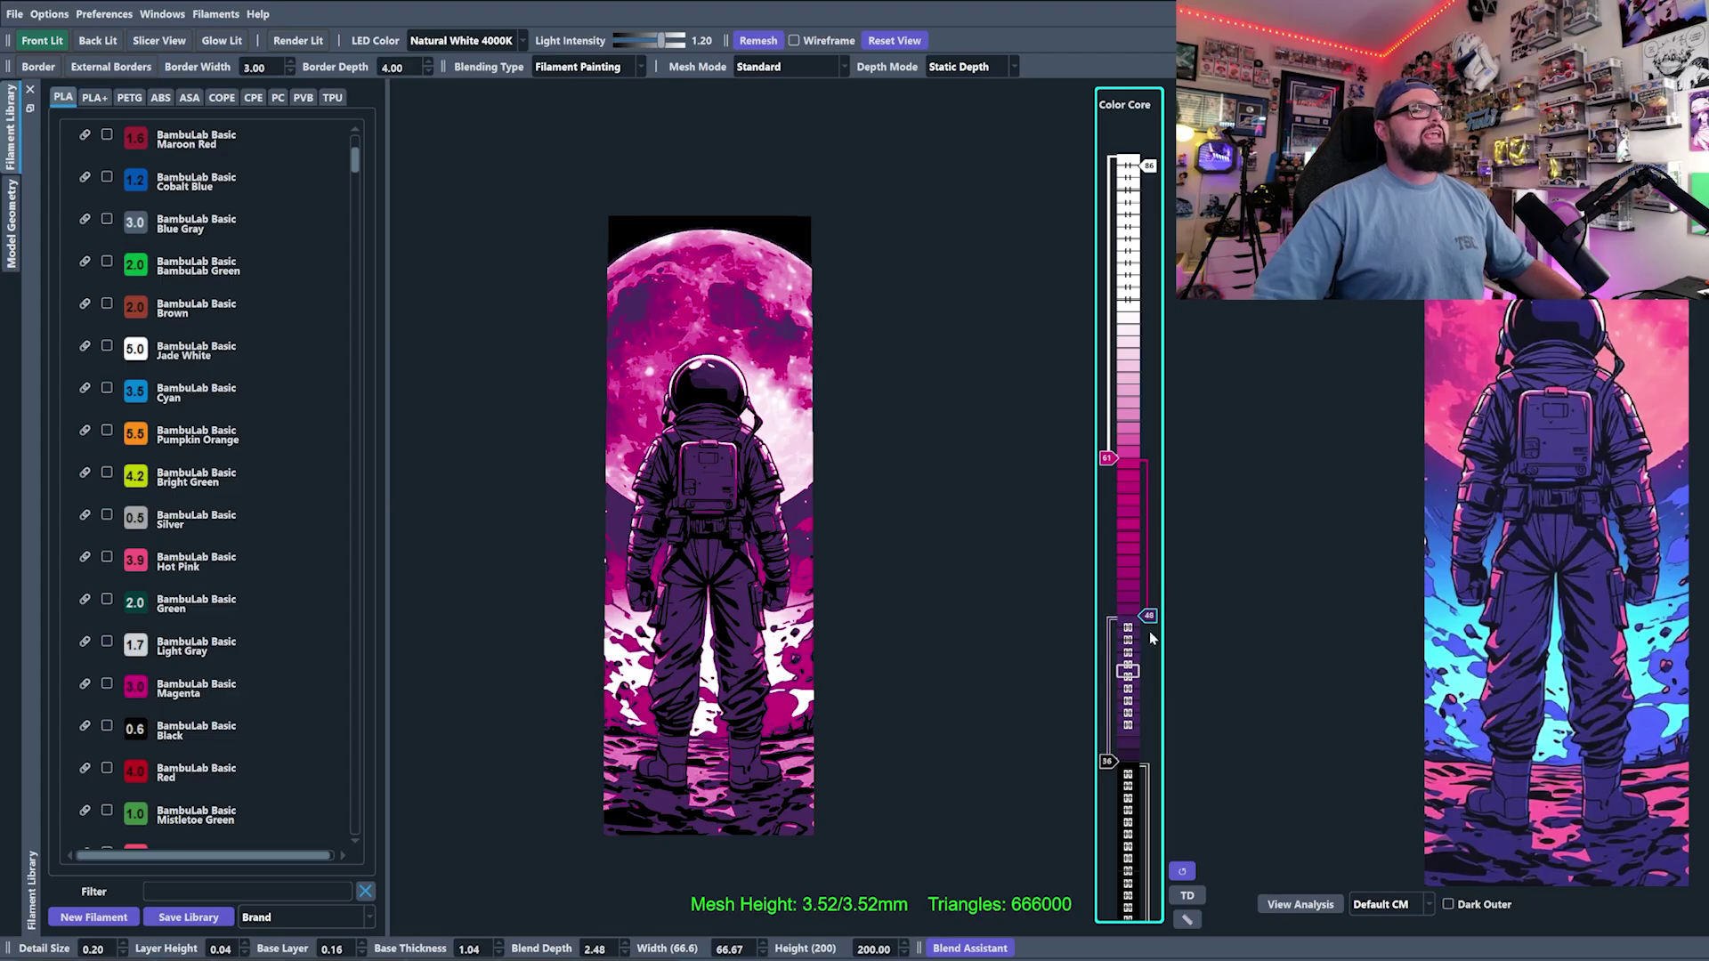
scroll(1150, 632, "up", 2)
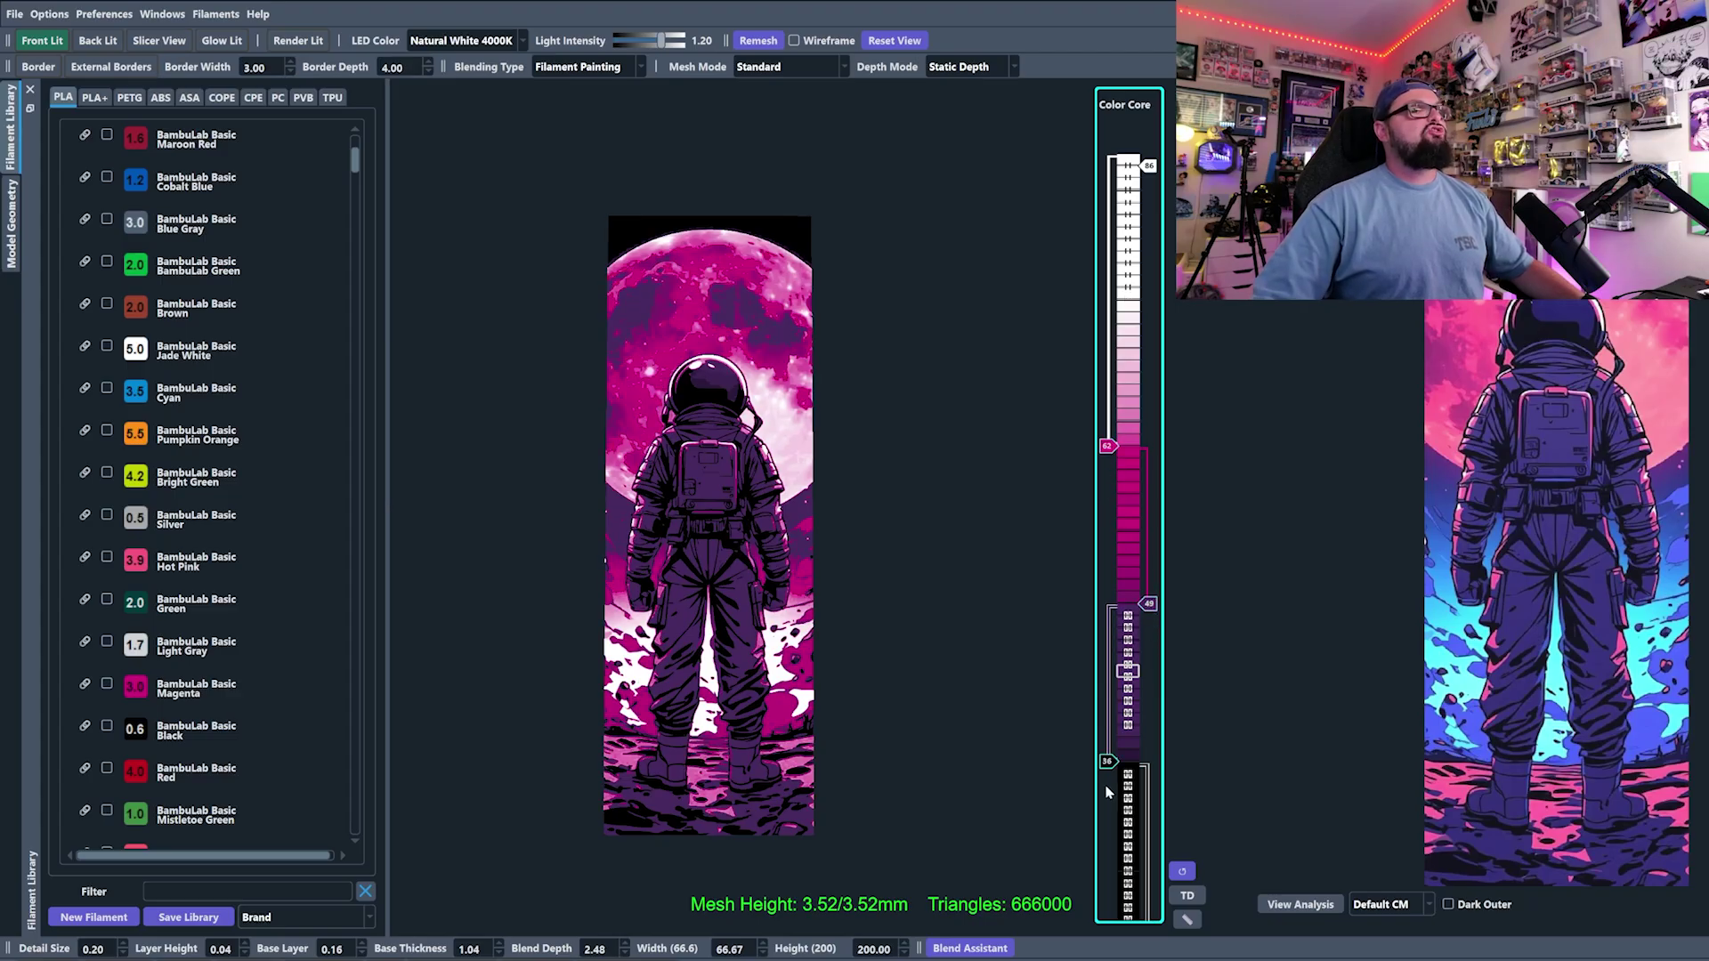
scroll(1110, 763, "down", 1)
scroll(1108, 764, "down", 2)
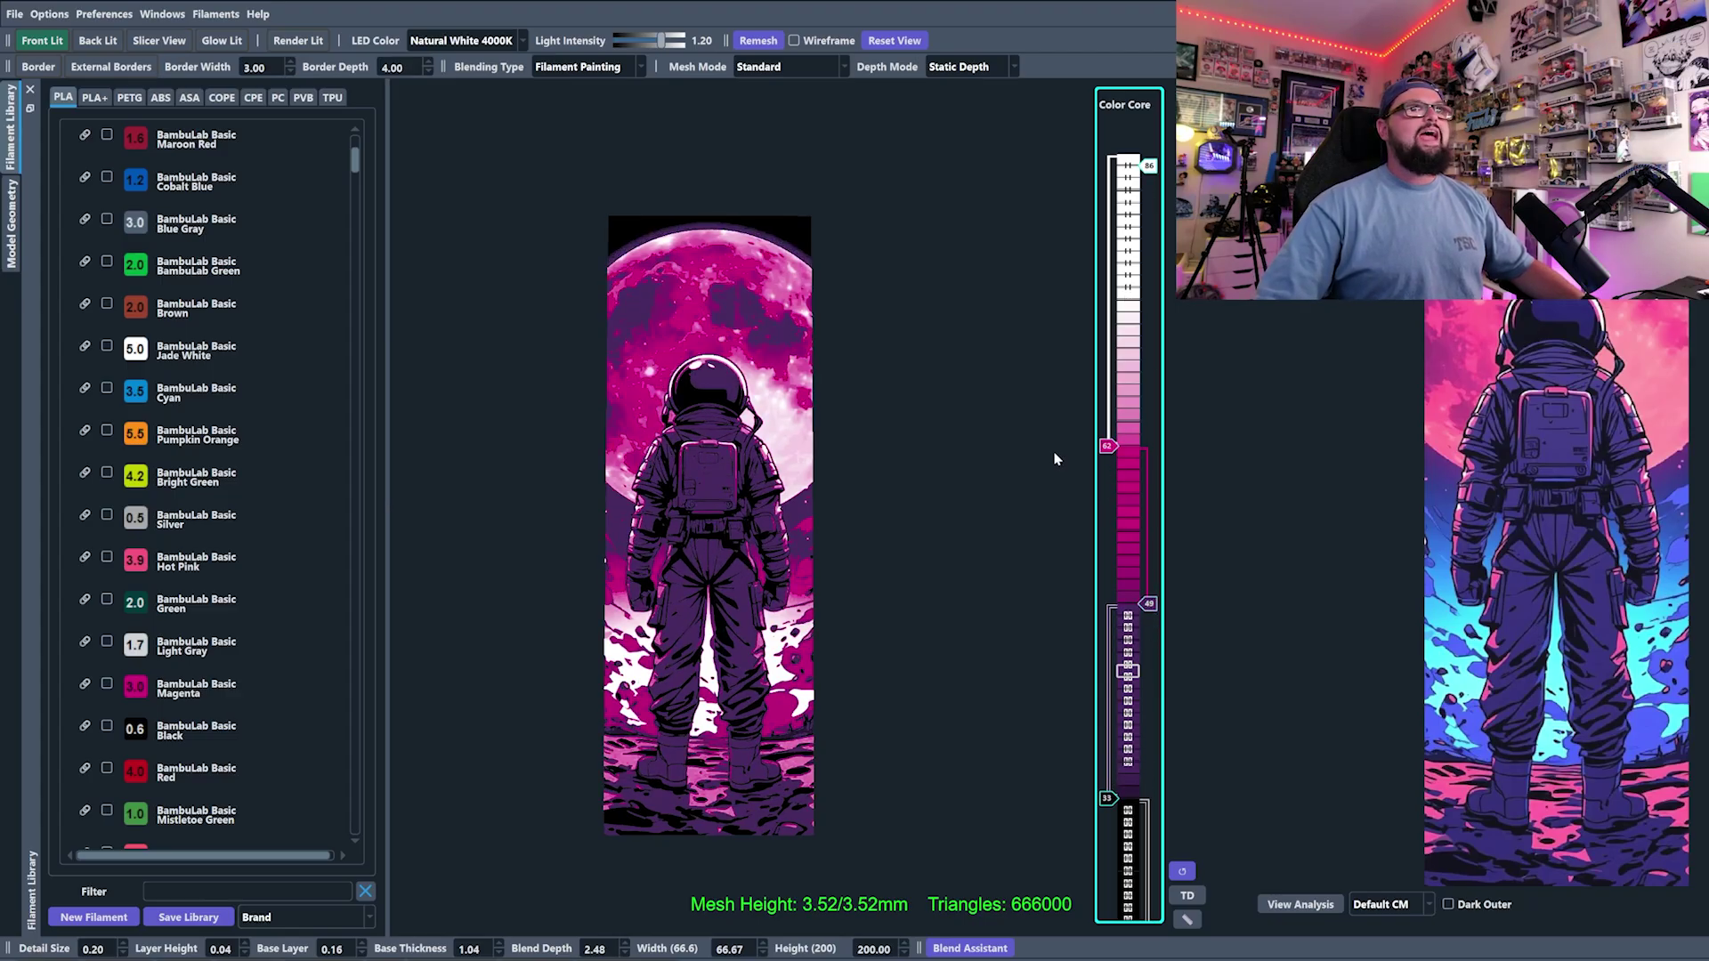
scroll(1104, 456, "down", 1)
scroll(1129, 471, "down", 2)
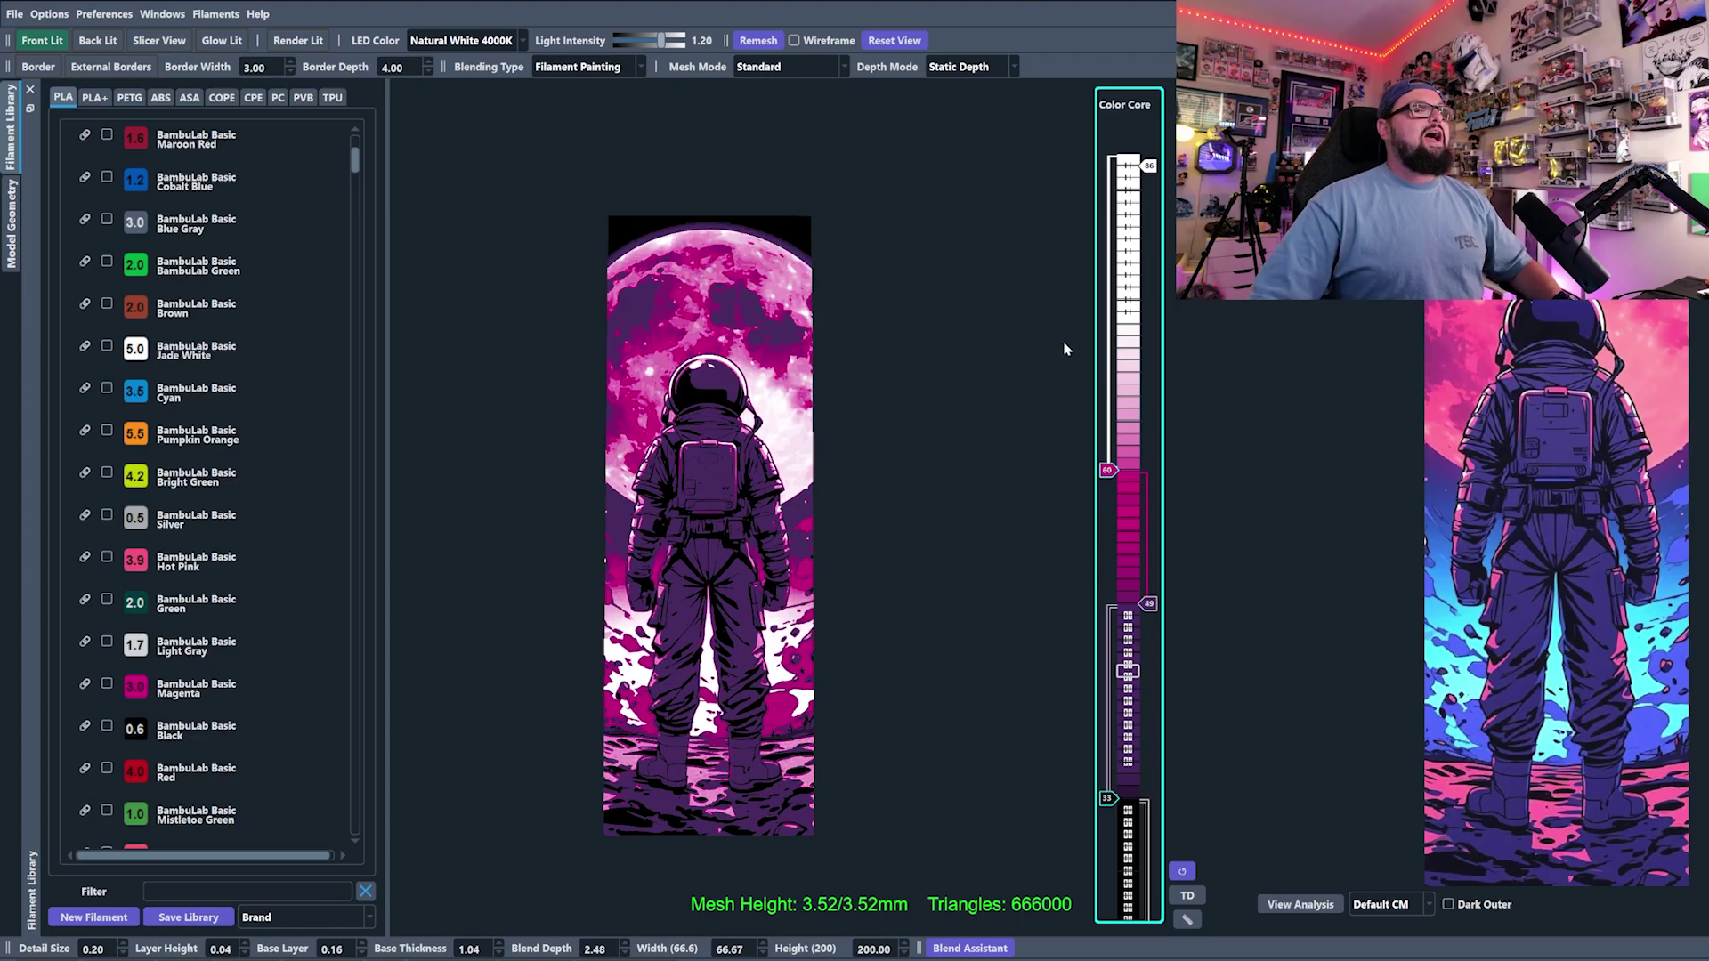
scroll(1129, 472, "down", 1)
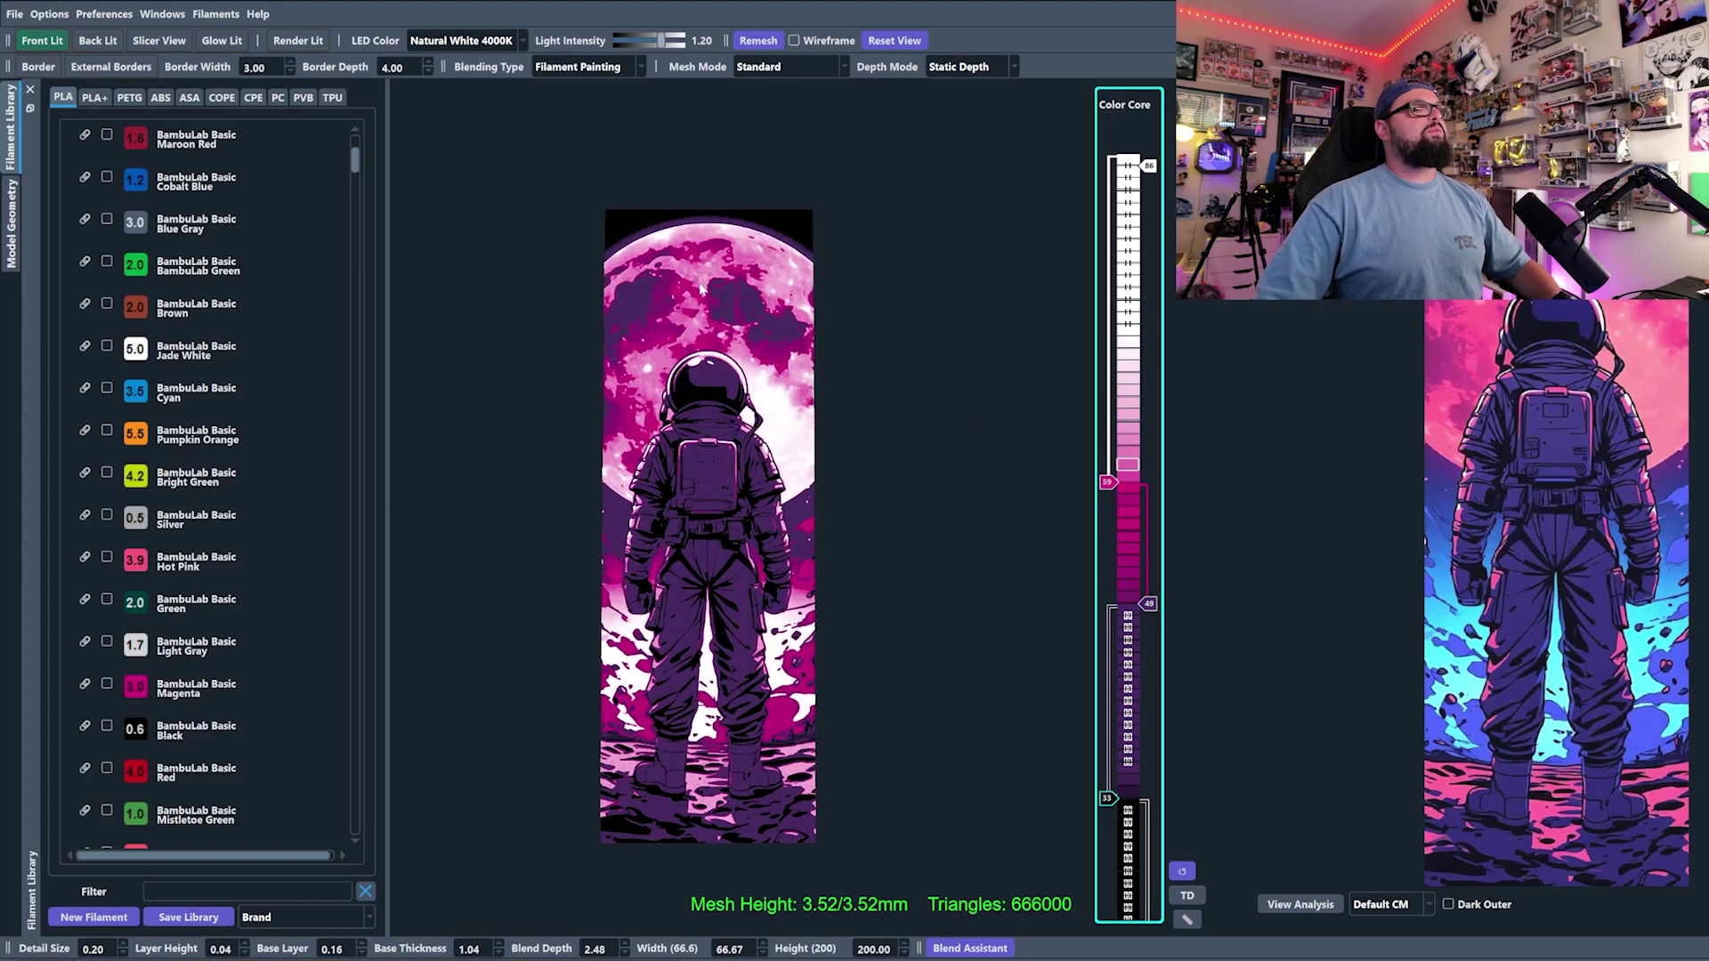
Switch the layer height to 0.08 mm and back to 0.04 mm to compare the moon's detail up close.
scroll(712, 281, "up", 2)
scroll(712, 281, "up", 4)
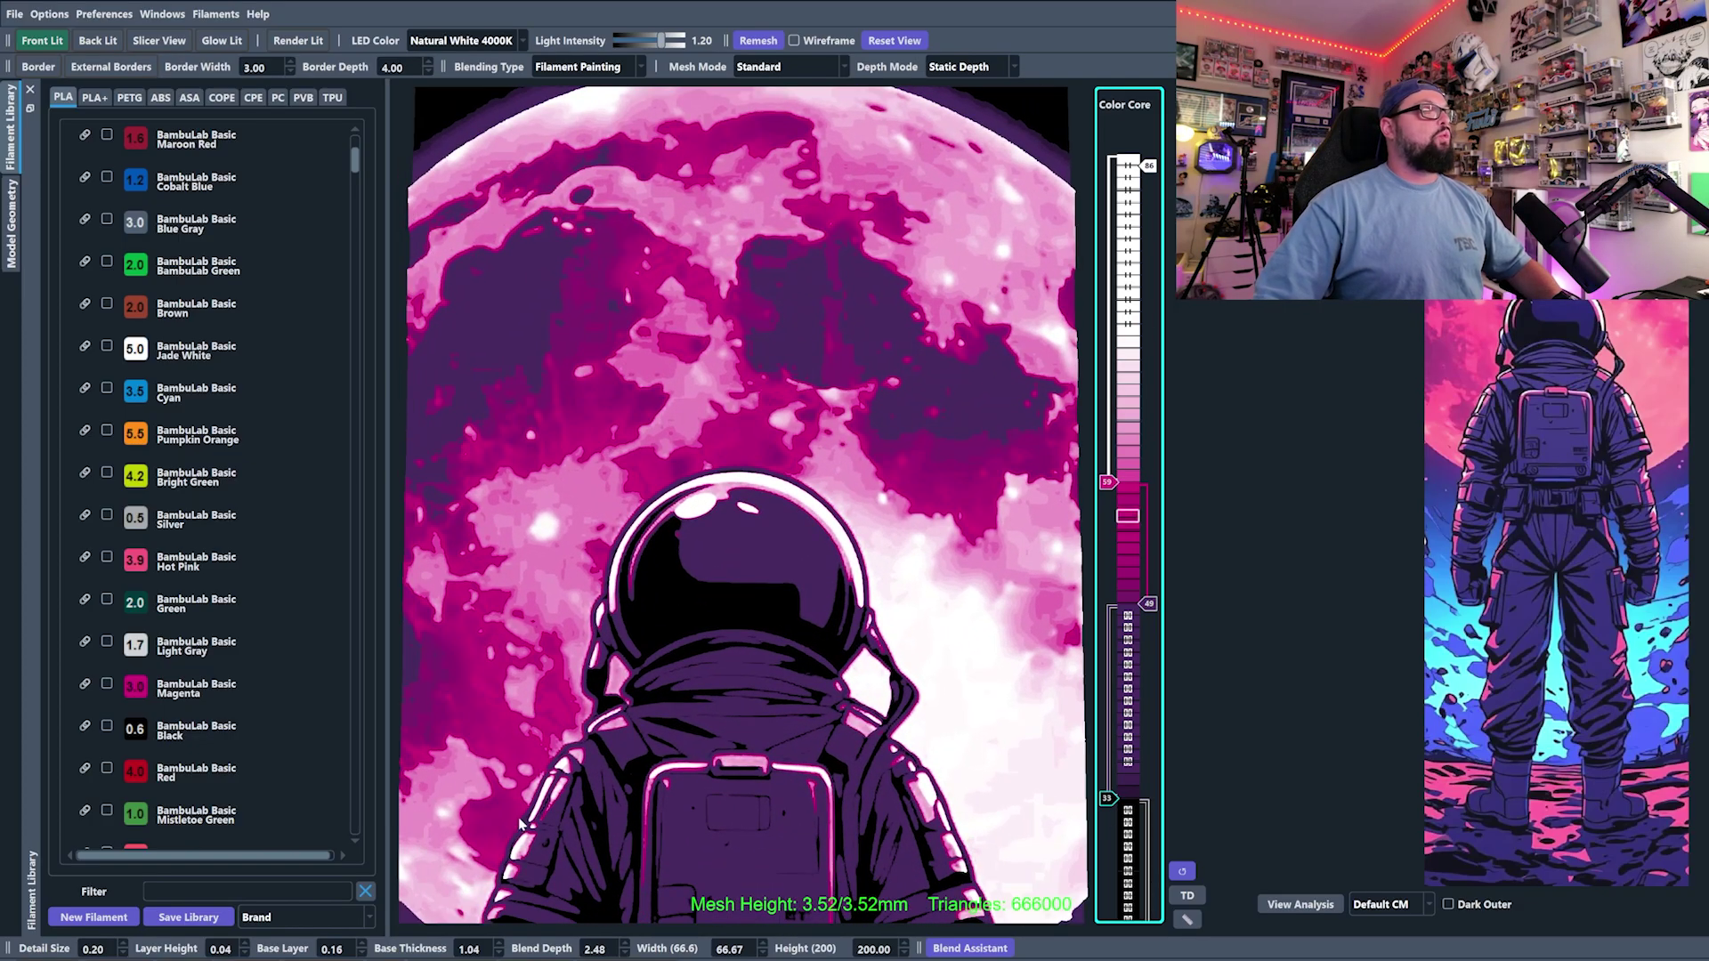
left_click(244, 947)
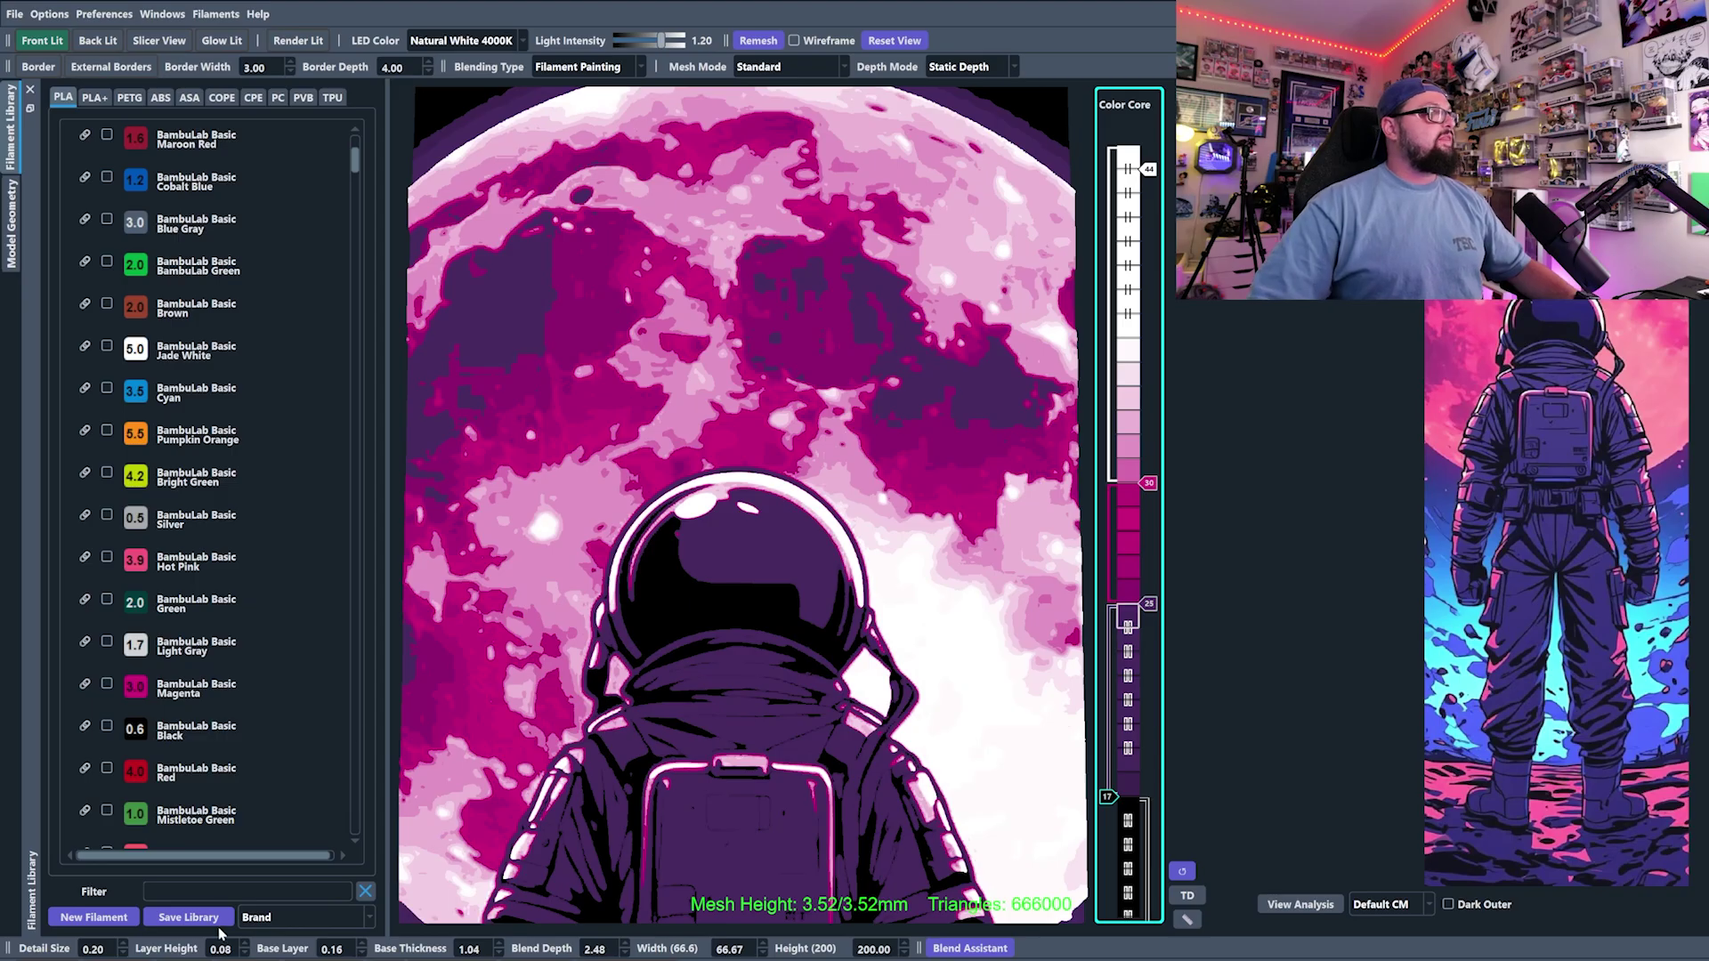
left_click(244, 953)
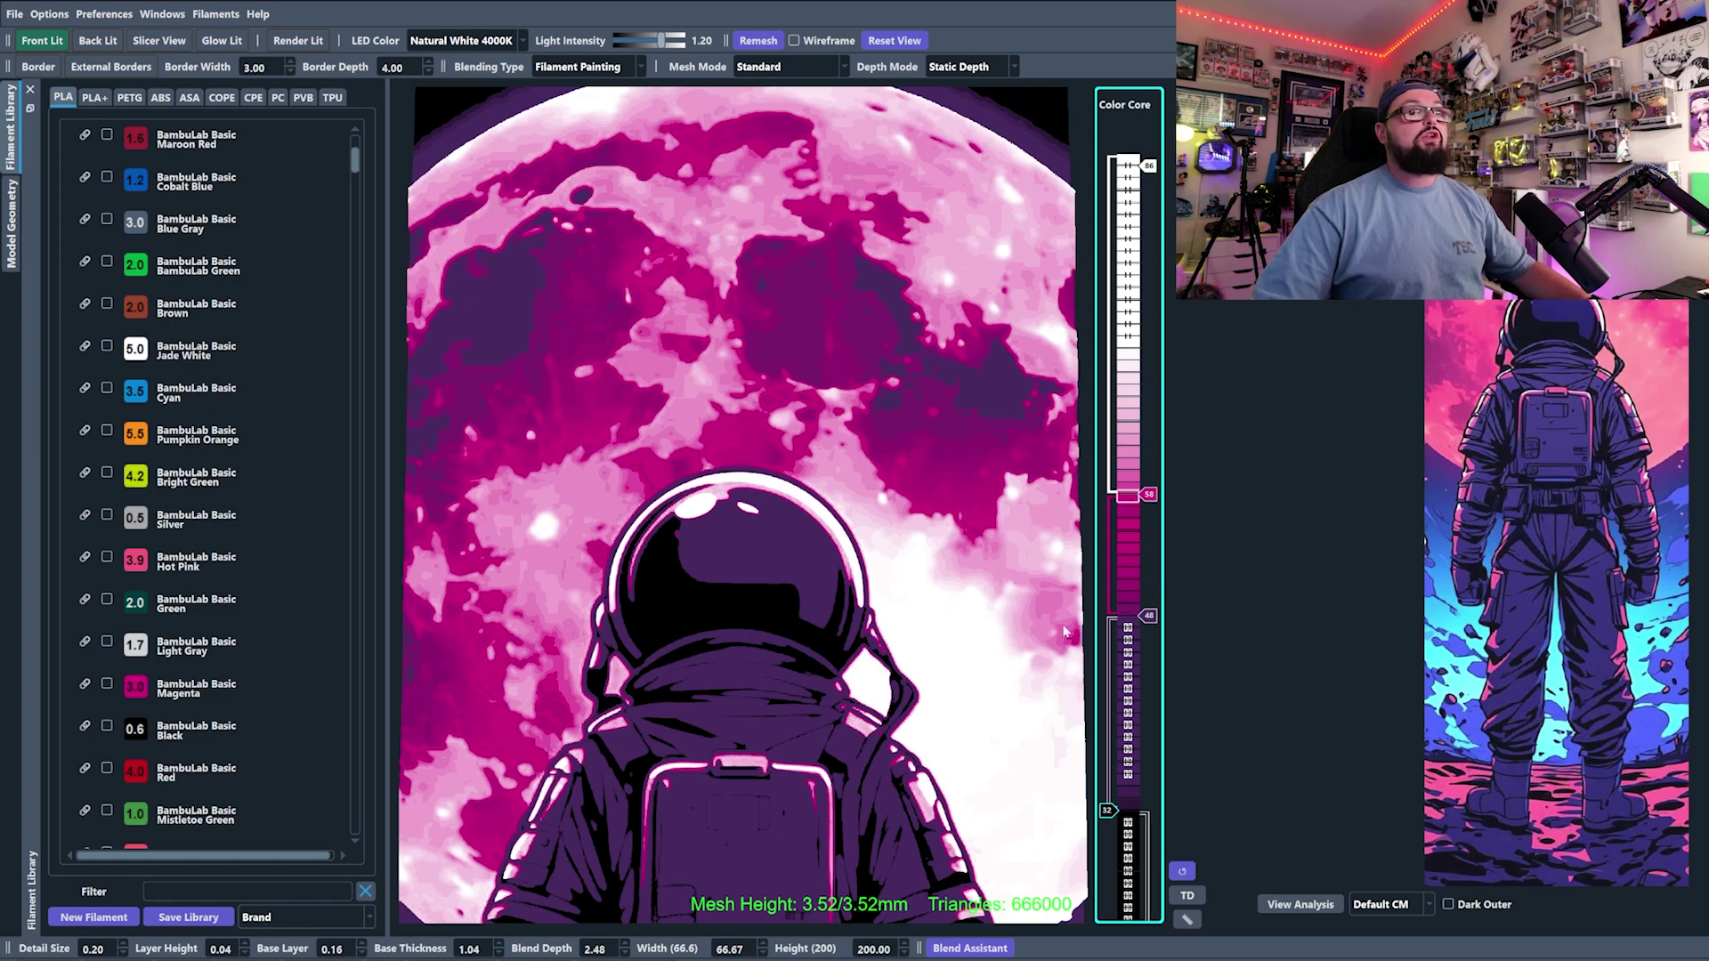
scroll(927, 491, "down", 8)
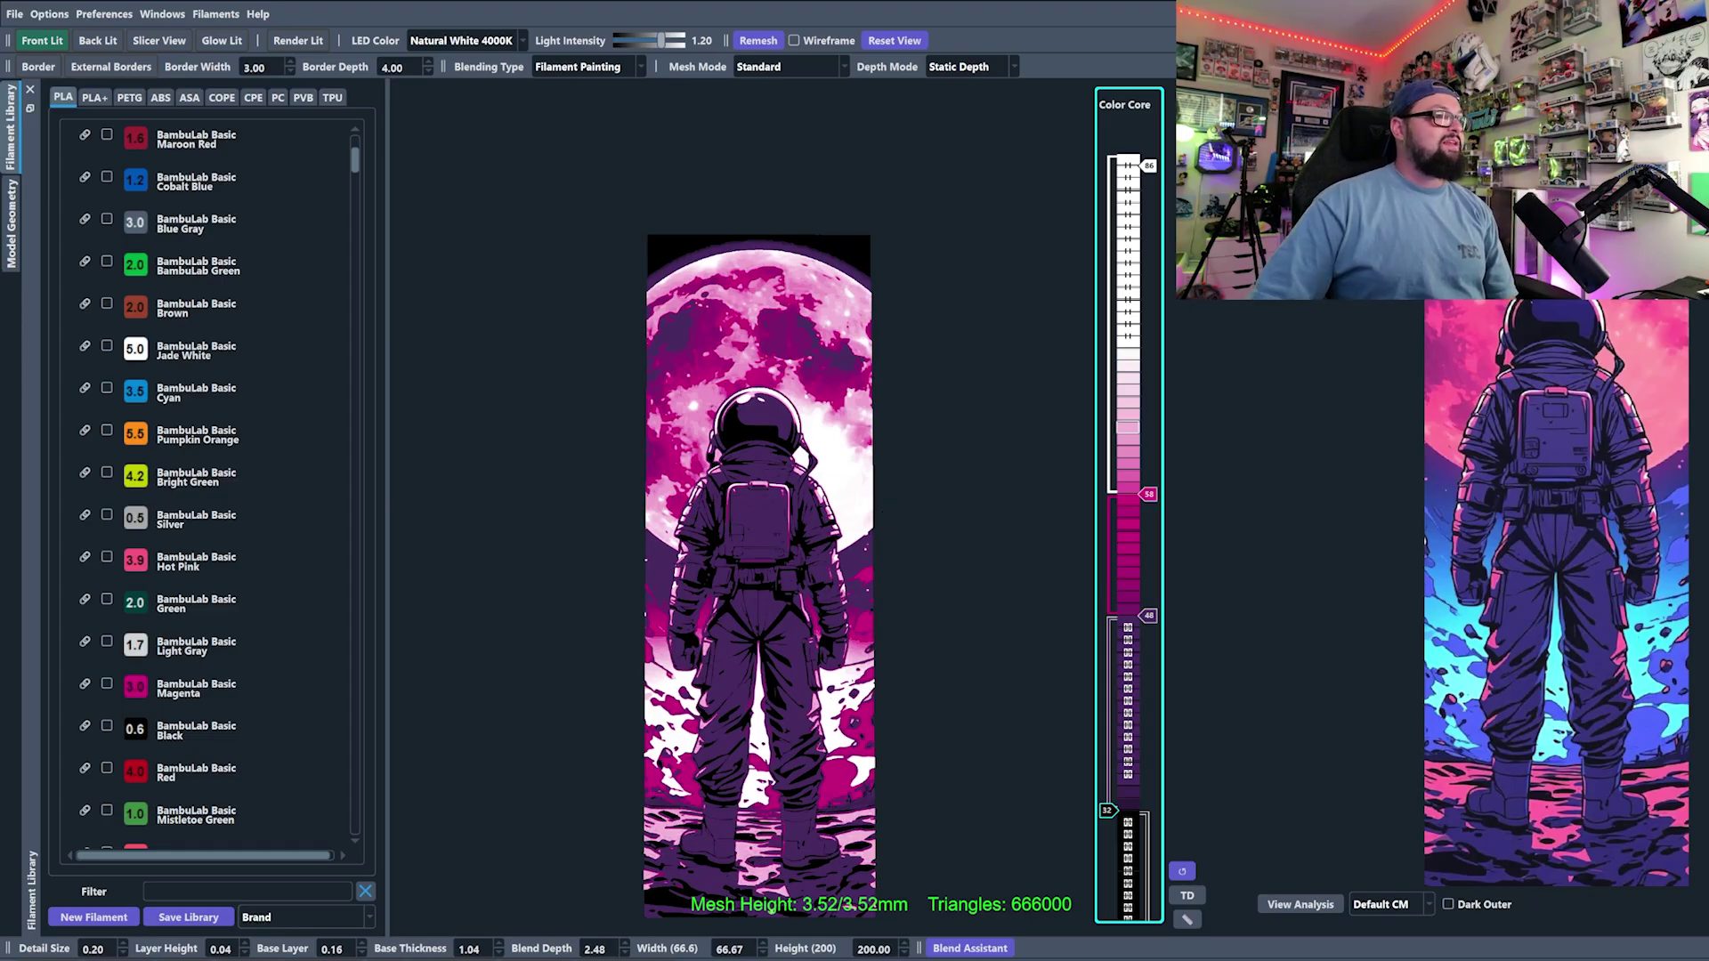
Lower the blend depth to 1.76 mm.
left_click(625, 953)
left_click(624, 953)
left_click(625, 953)
left_click(625, 954)
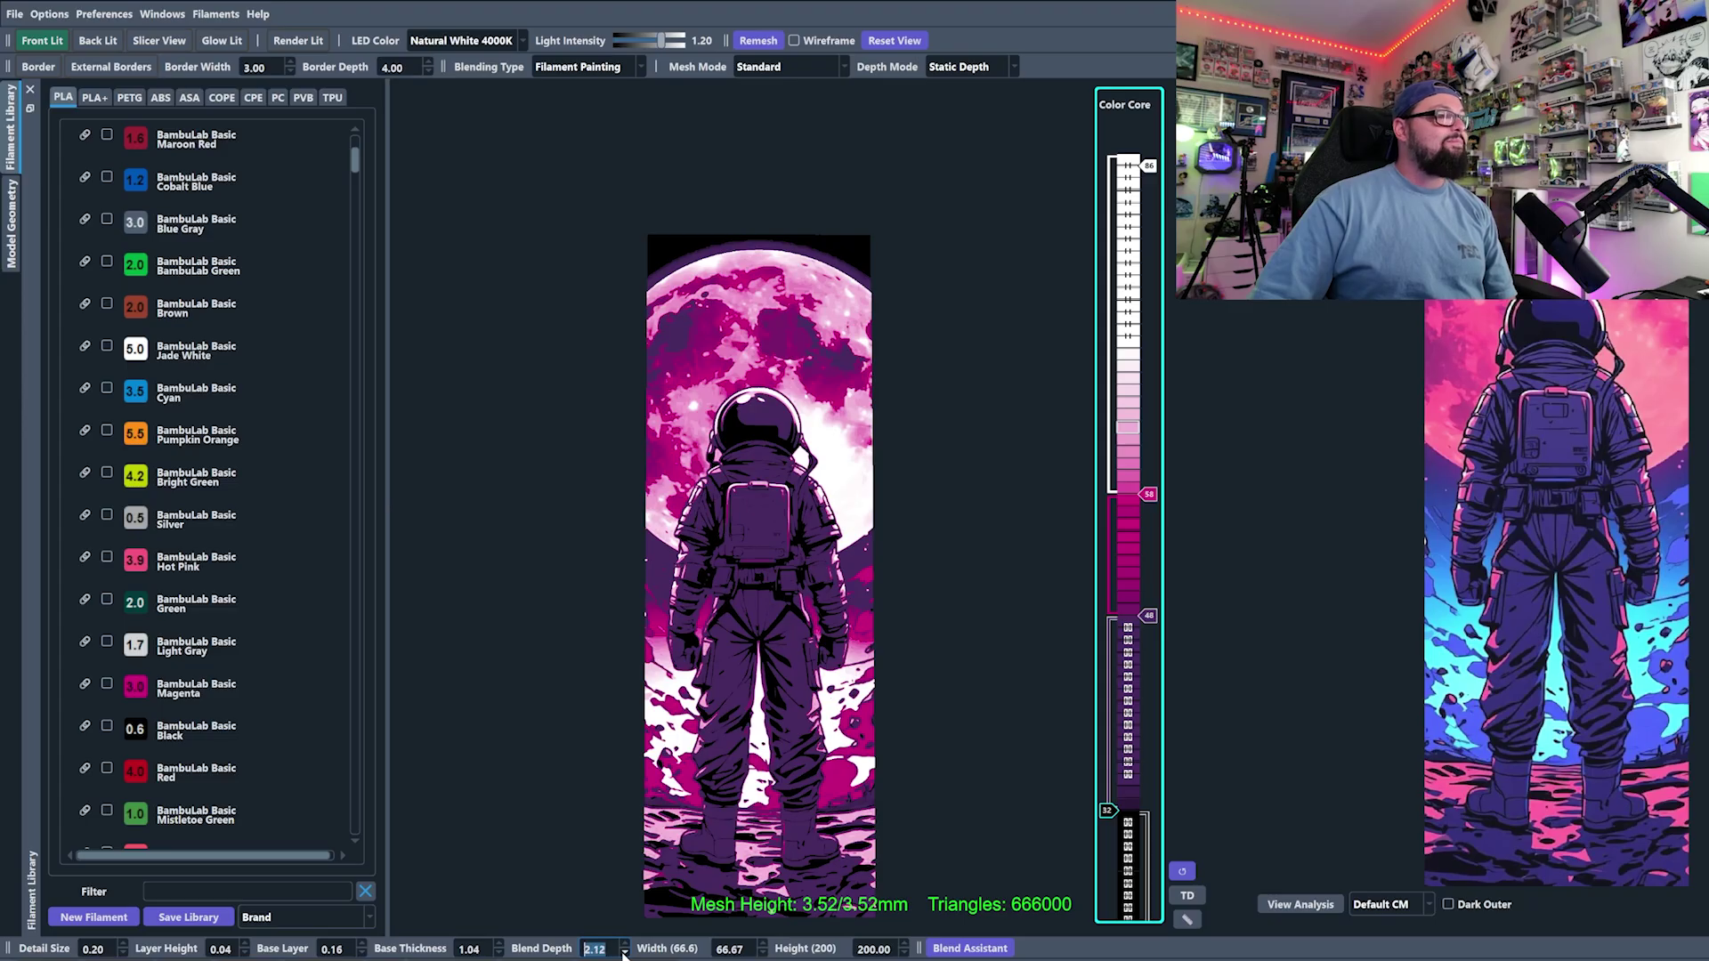
left_click(625, 953)
left_click(625, 953)
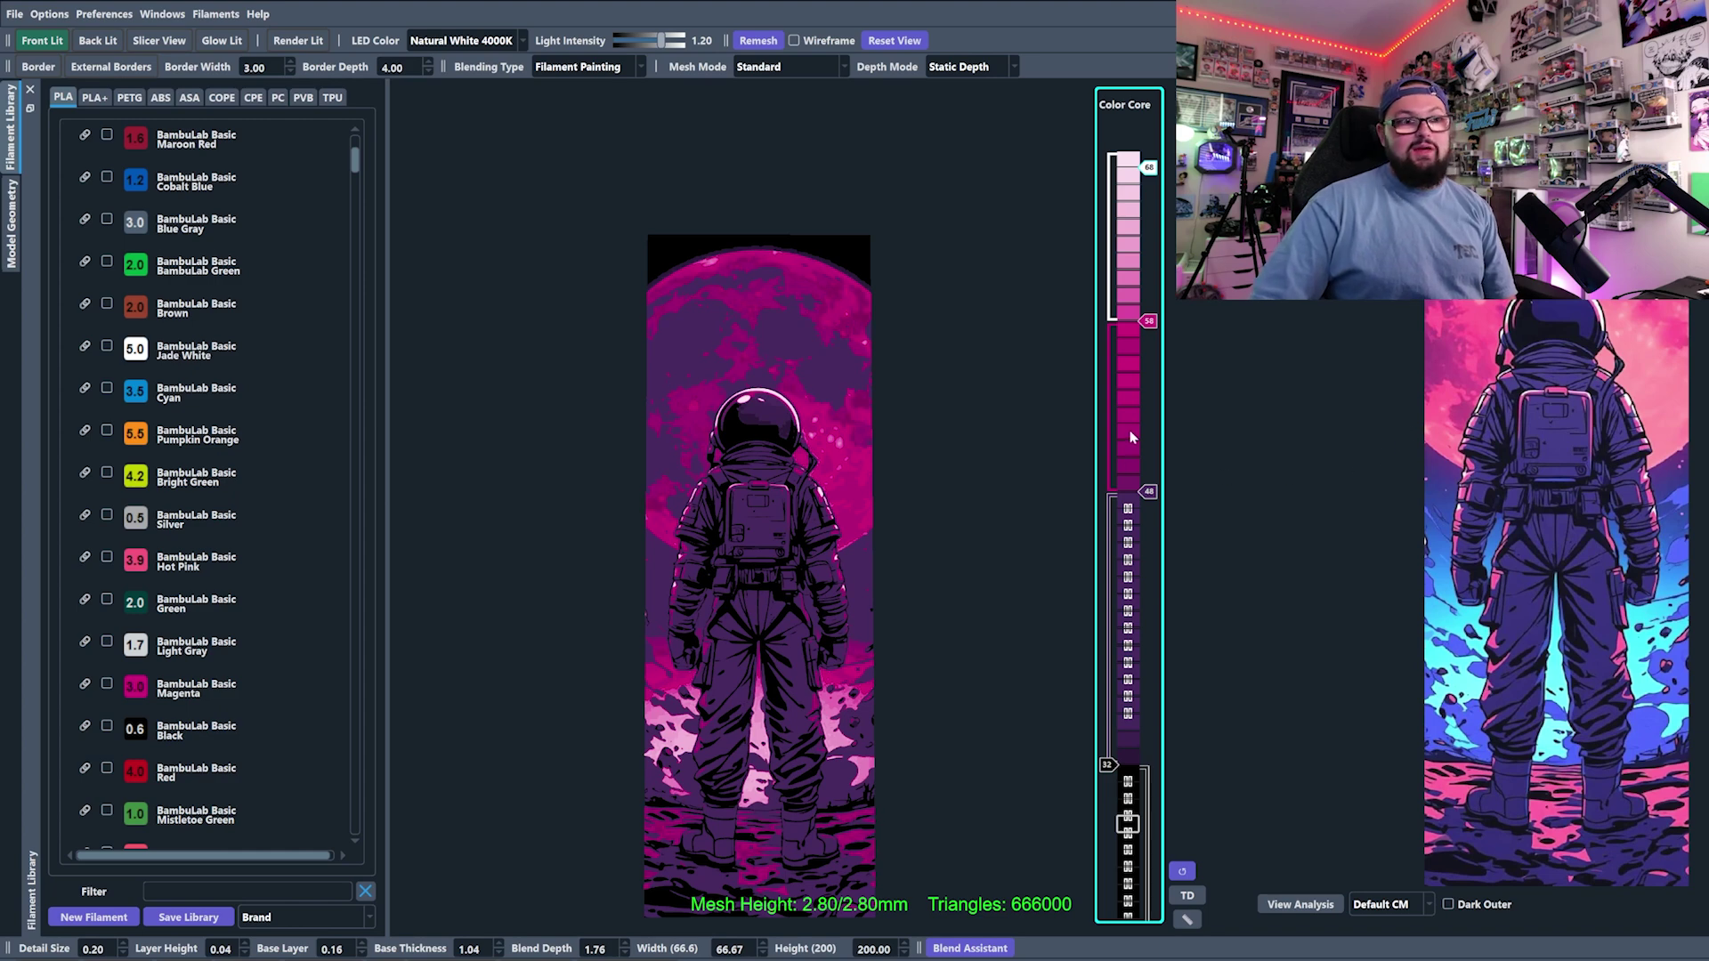
Lower the purple slider to layer 41 and the magenta slider to layer 52 in the Color Core.
left_click_drag(1147, 491, 1147, 542)
left_click_drag(1147, 321, 1140, 398)
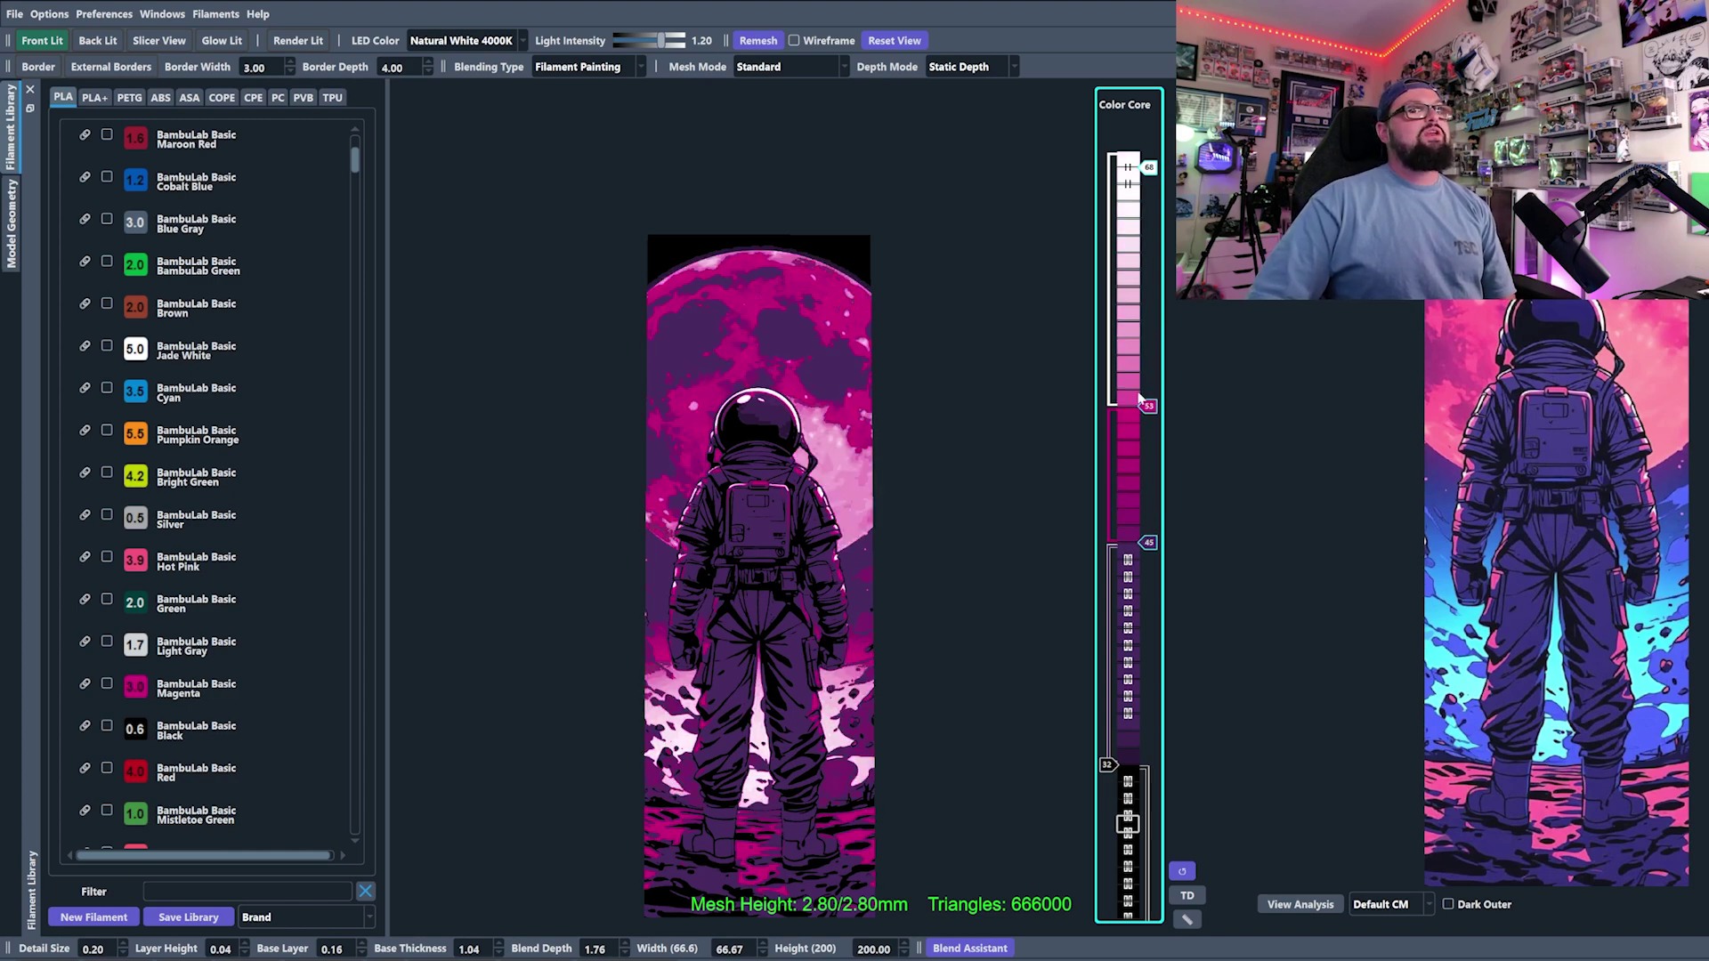
left_click_drag(1147, 542, 1148, 594)
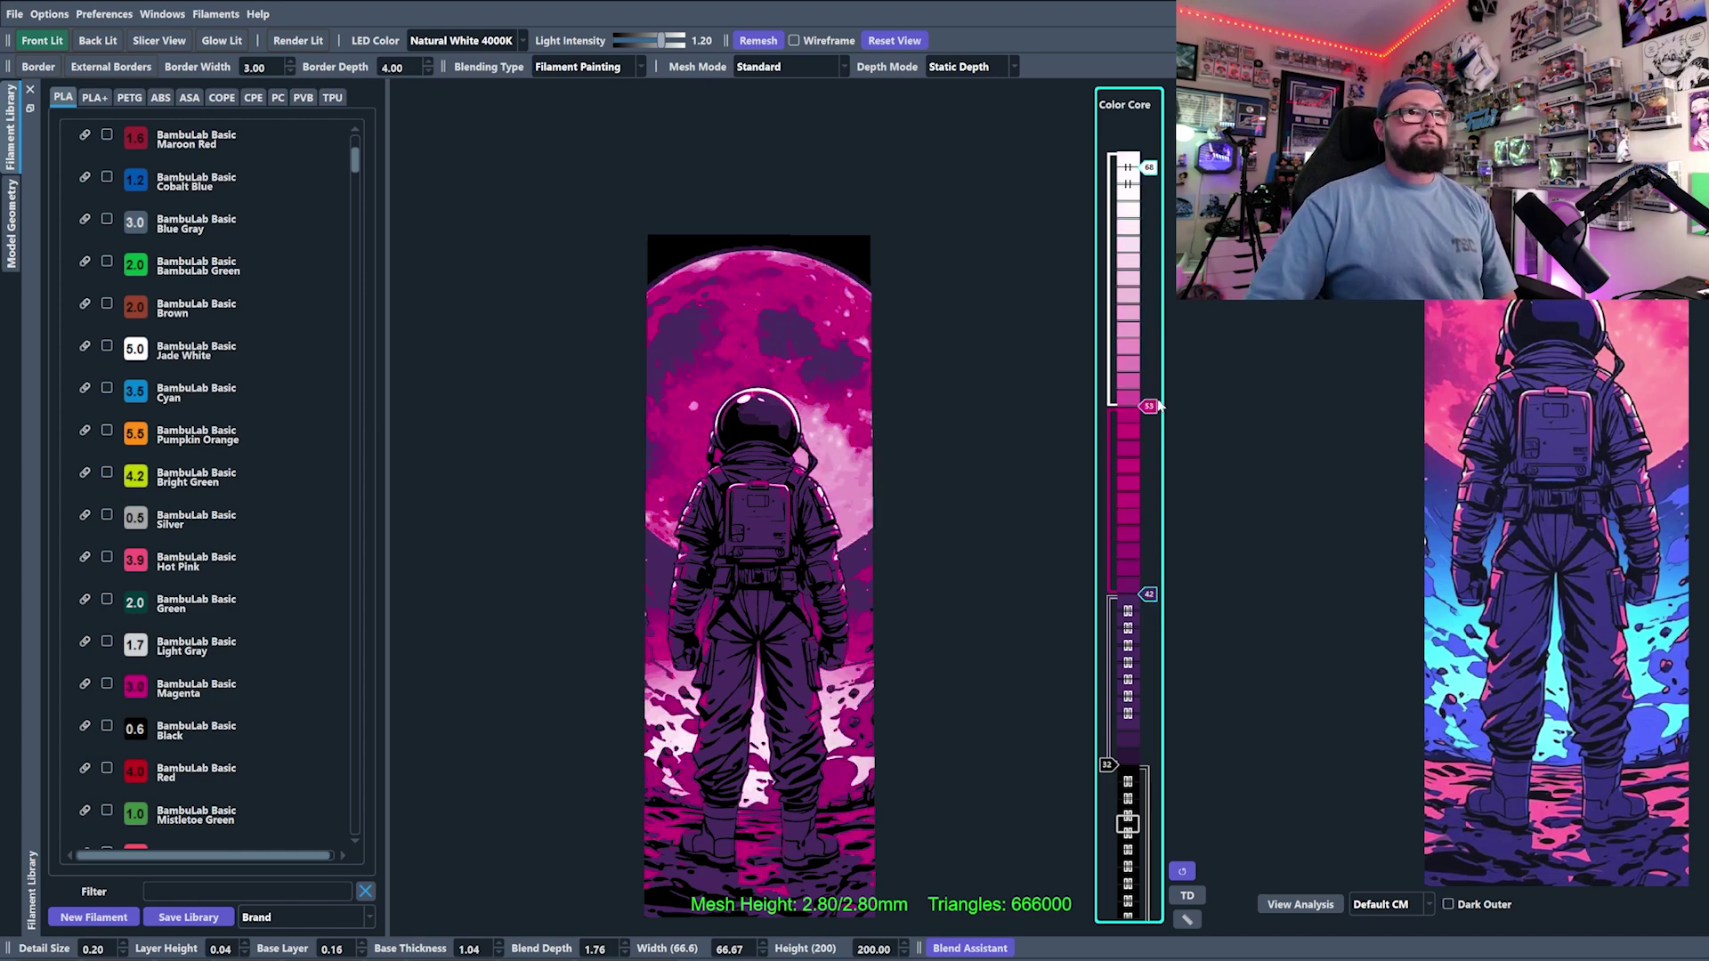
left_click_drag(1149, 406, 1149, 422)
left_click_drag(1149, 594, 1150, 611)
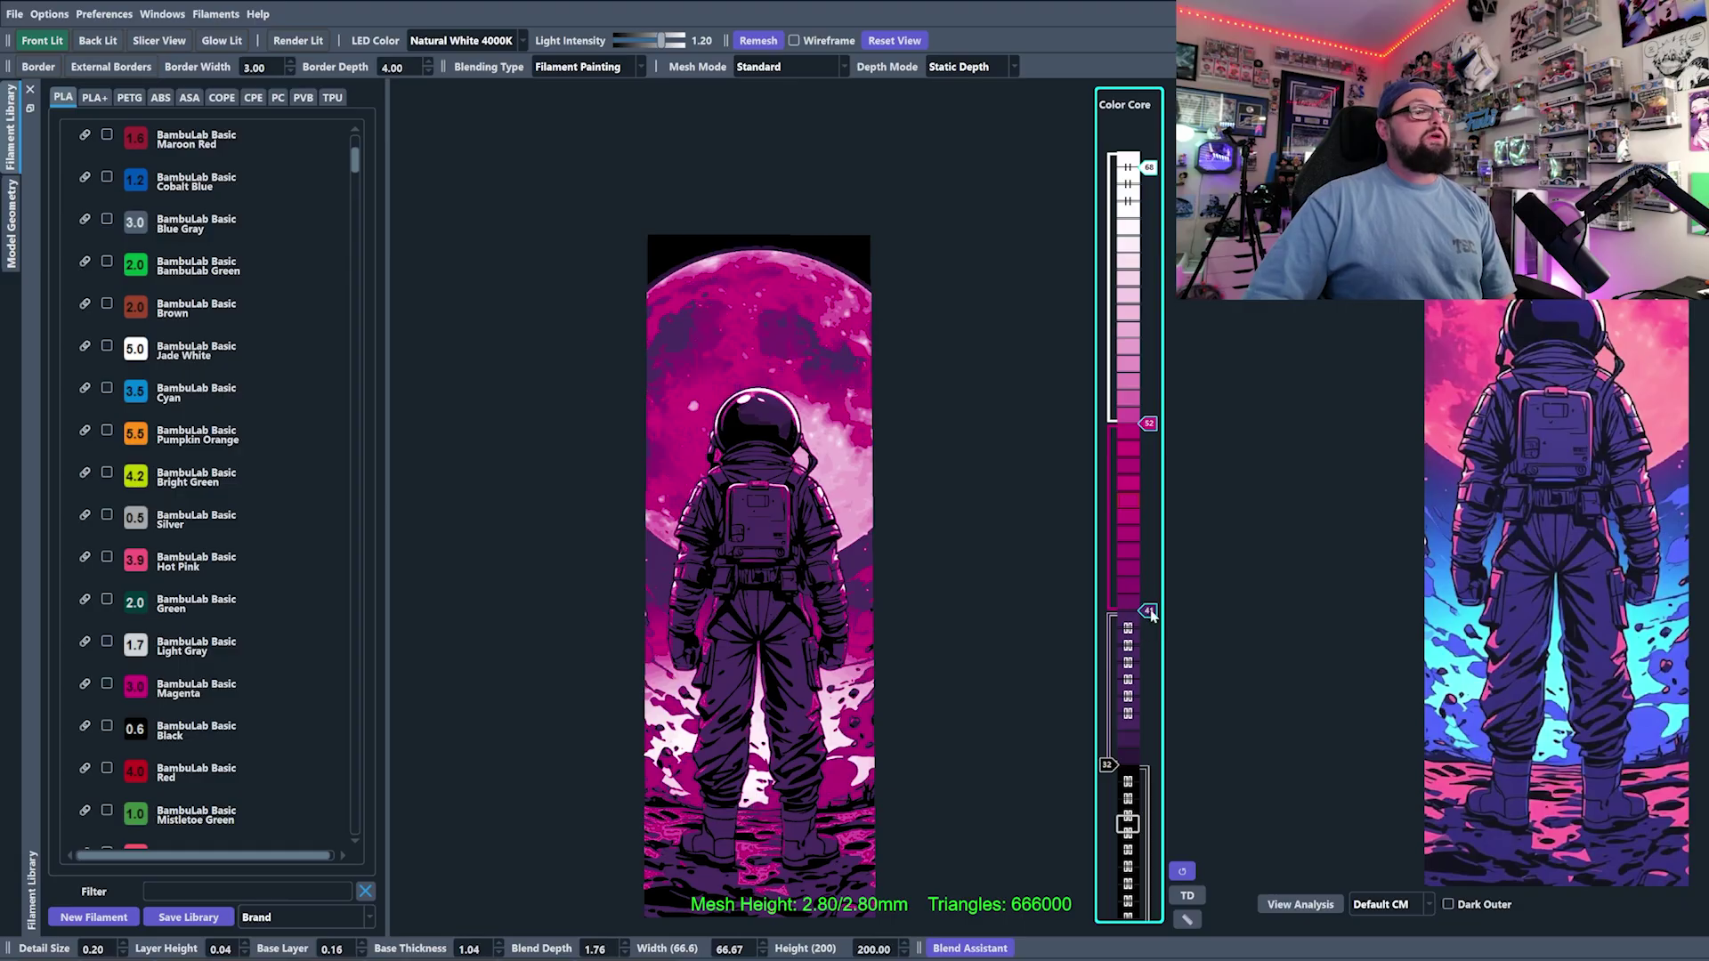
right_click_drag(850, 757, 756, 676)
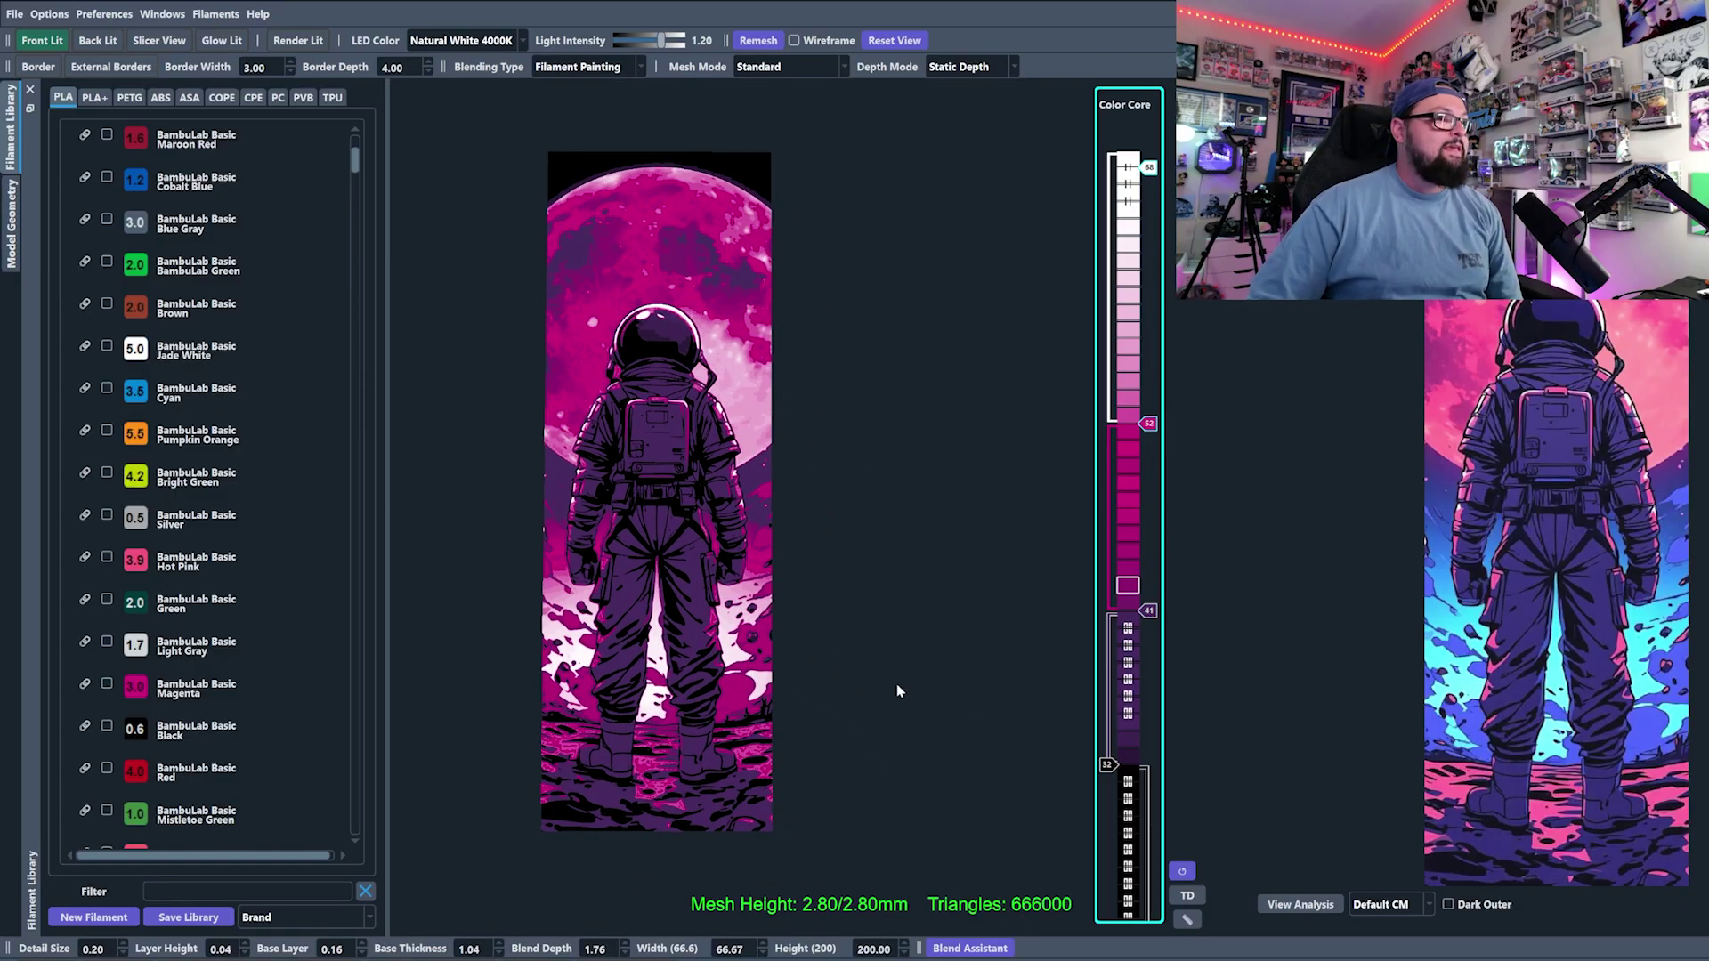
right_click_drag(586, 706, 718, 752)
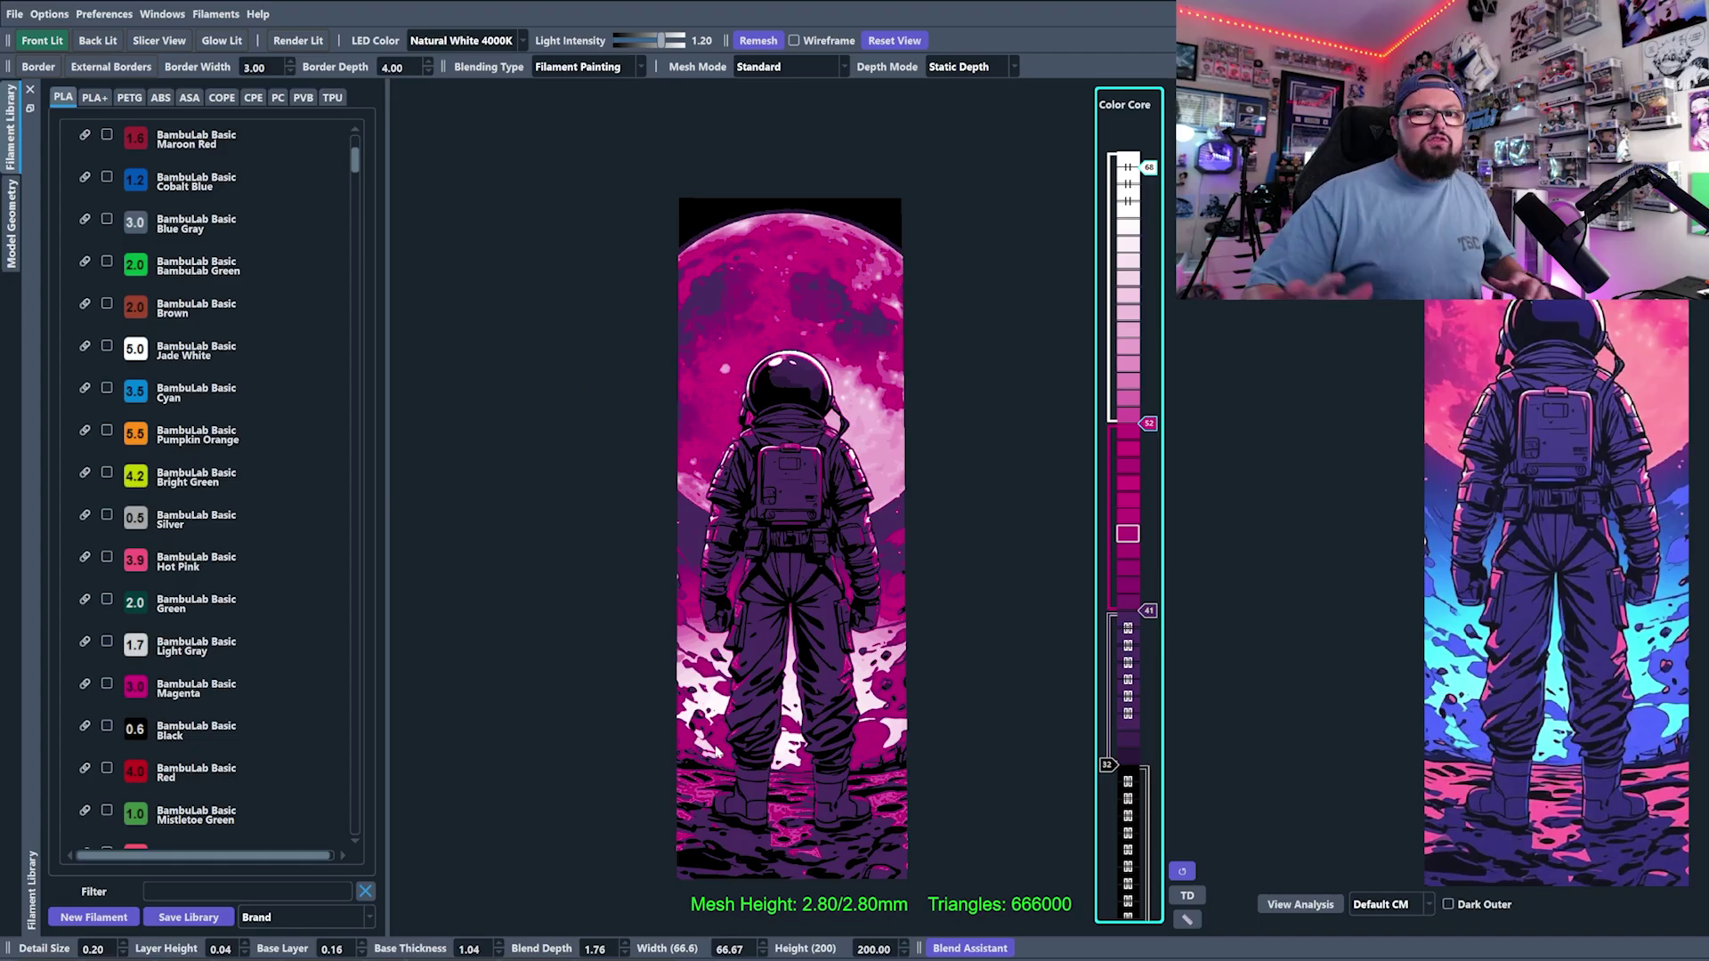